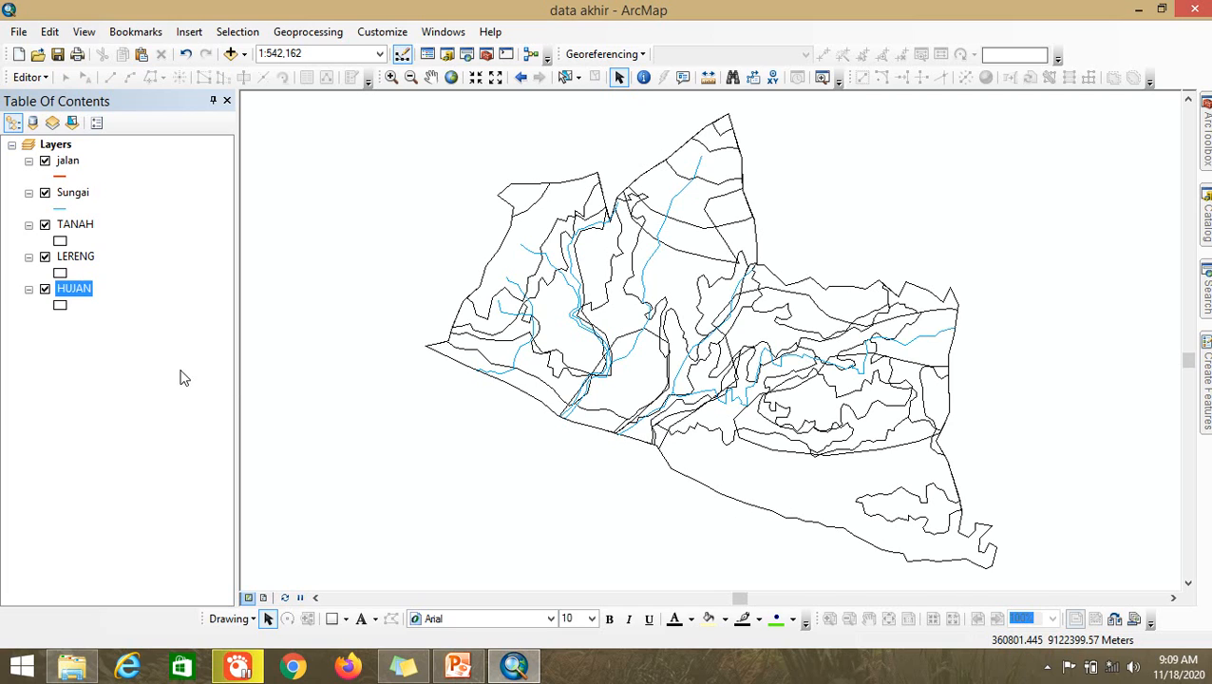
Step: Examine the score fields in the attribute tables of the TANAH, LERENG and HUJAN layers
{"action": "right_click", "coordinate": [83, 225]}
{"action": "left_click", "coordinate": [194, 279]}
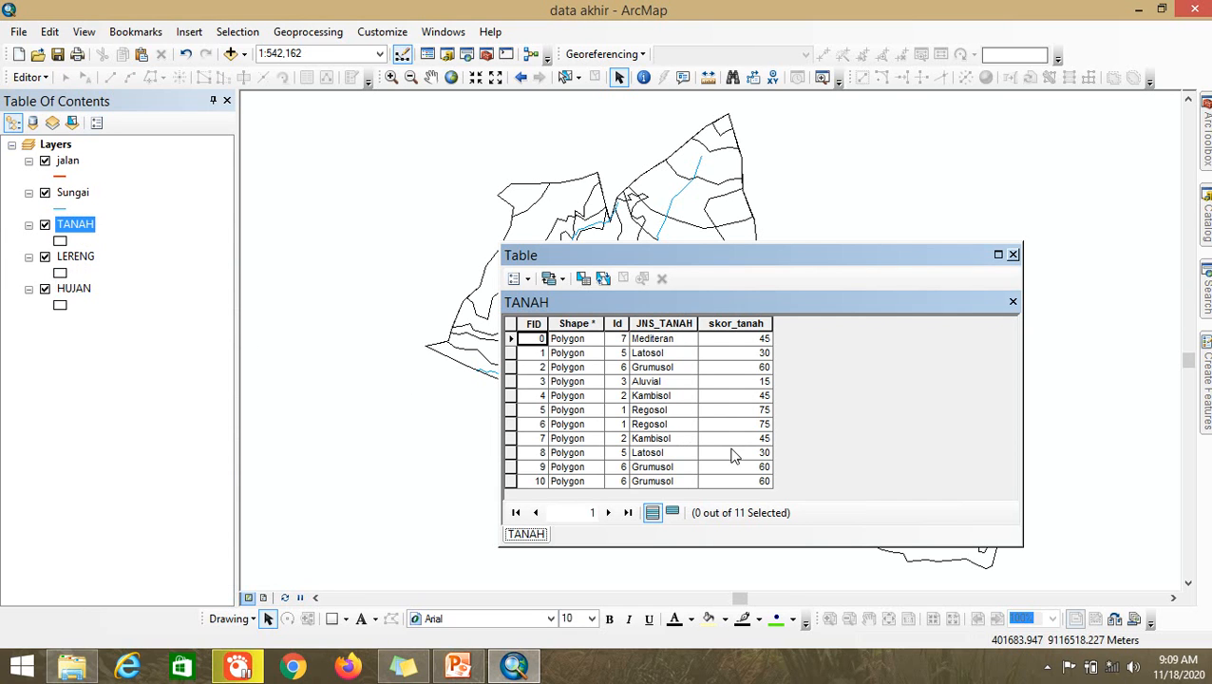
{"action": "right_click", "coordinate": [83, 256]}
{"action": "left_click", "coordinate": [171, 314]}
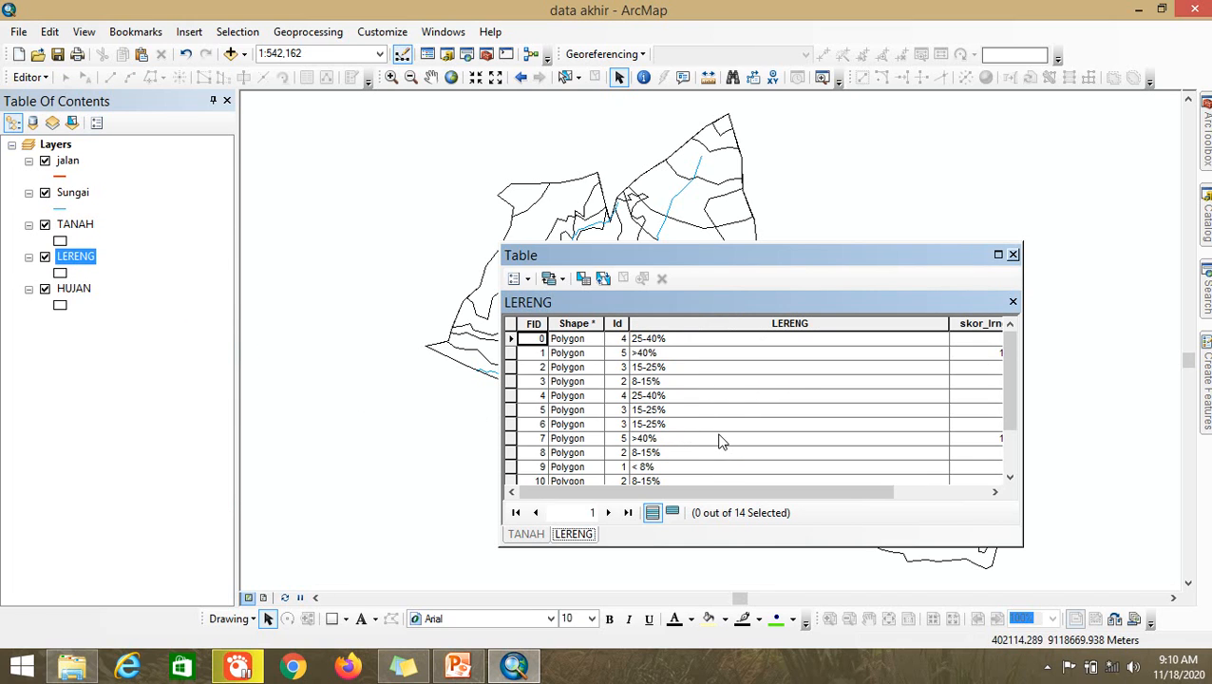
{"action": "left_click_drag", "start_coordinate": [814, 496], "coordinate": [930, 495]}
{"action": "scroll", "coordinate": [934, 422], "scroll_direction": "down", "scroll_amount": 1}
{"action": "scroll", "coordinate": [932, 429], "scroll_direction": "down", "scroll_amount": 1}
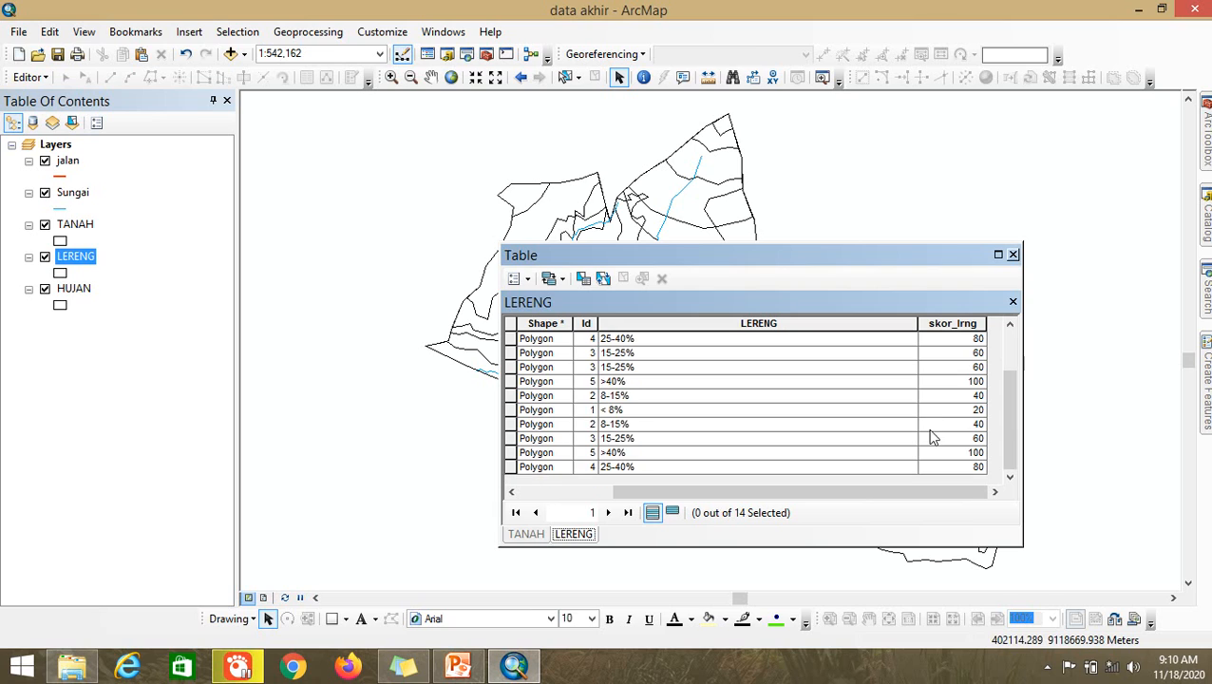
{"action": "scroll", "coordinate": [930, 447], "scroll_direction": "up", "scroll_amount": 2}
{"action": "right_click", "coordinate": [86, 292]}
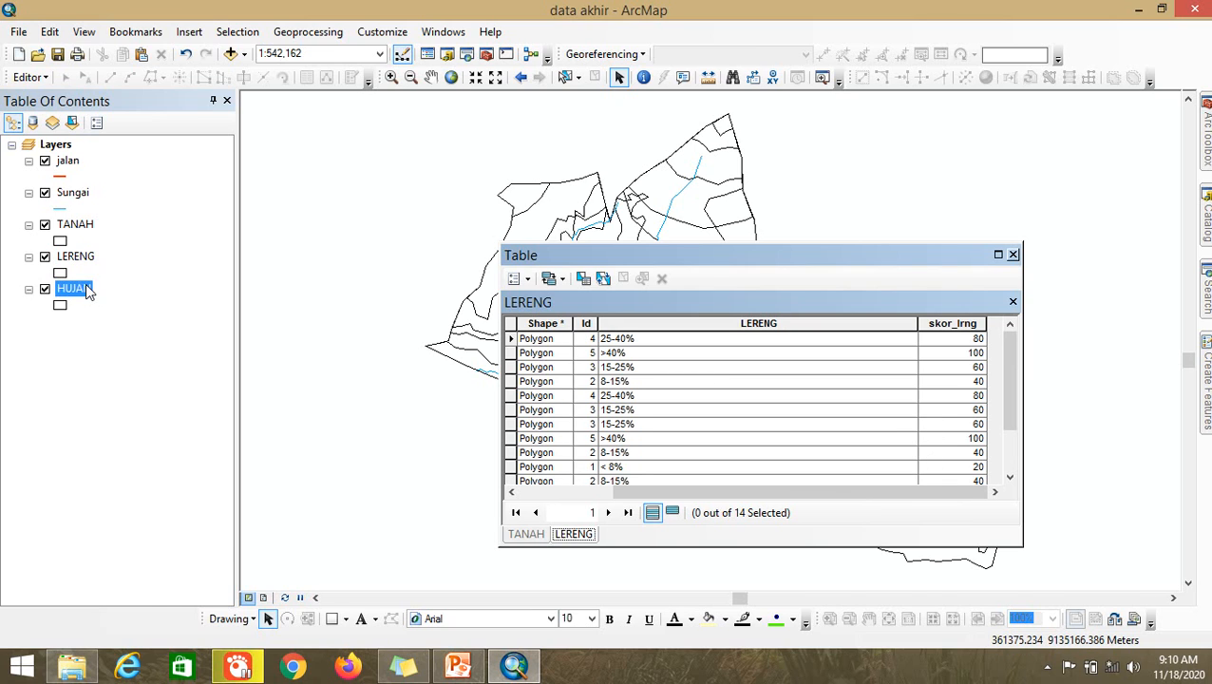
{"action": "left_click", "coordinate": [171, 314]}
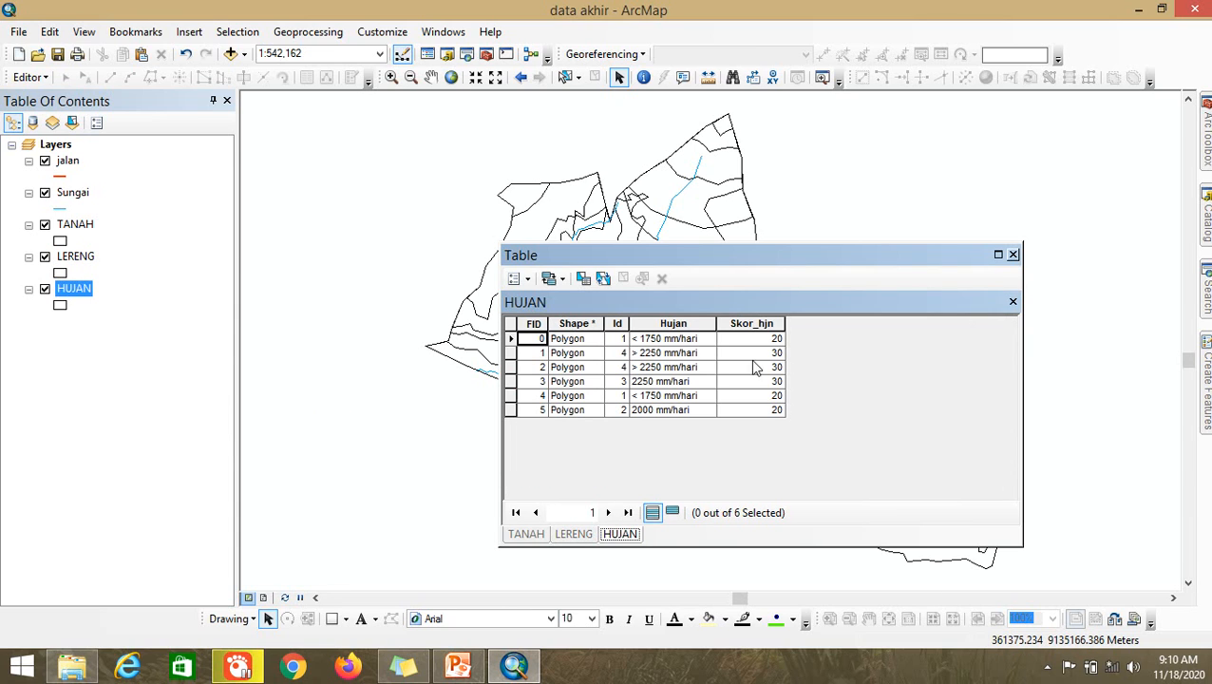
{"action": "left_click", "coordinate": [1012, 255]}
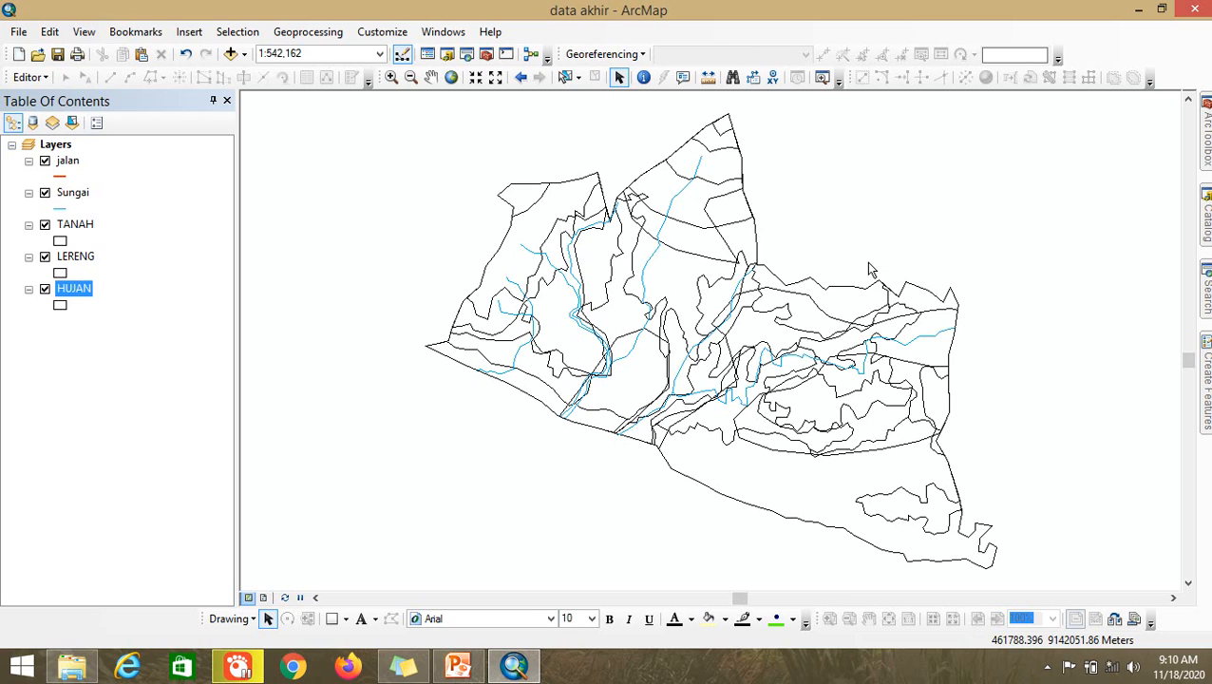
Step: Set up an Intersect overlay analysis with HUJAN, LERENG and TANAH as the input features
{"action": "mouse_move", "coordinate": [1207, 138]}
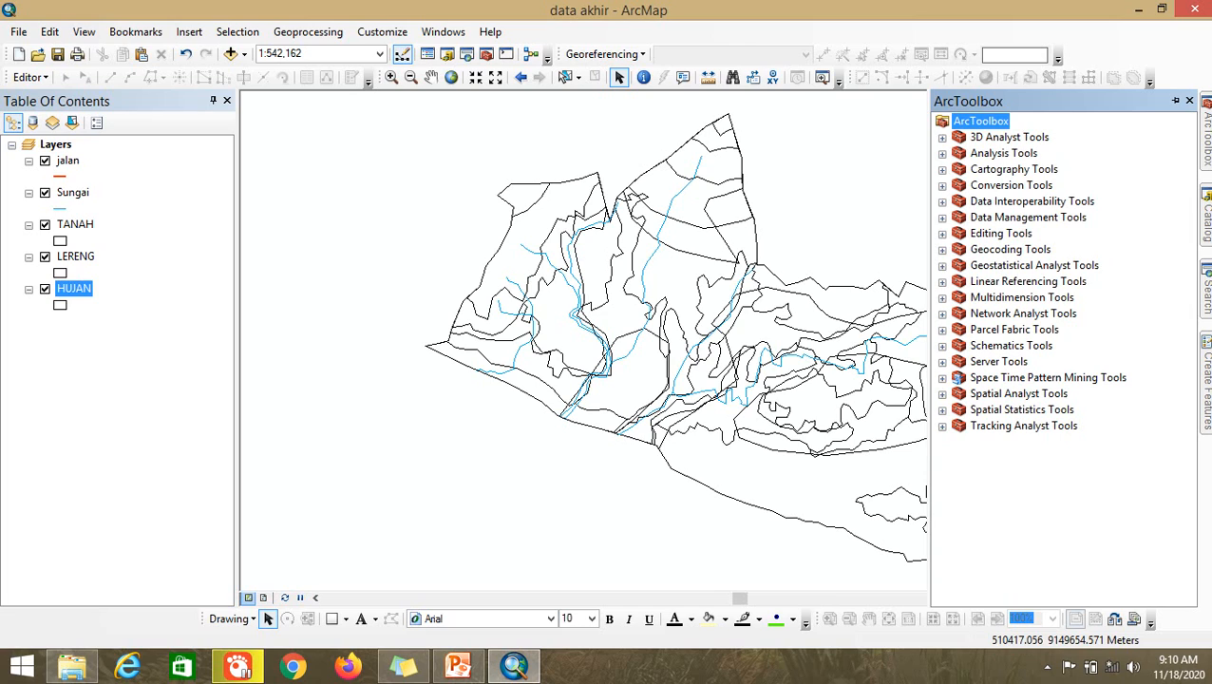
{"action": "left_click", "coordinate": [941, 154]}
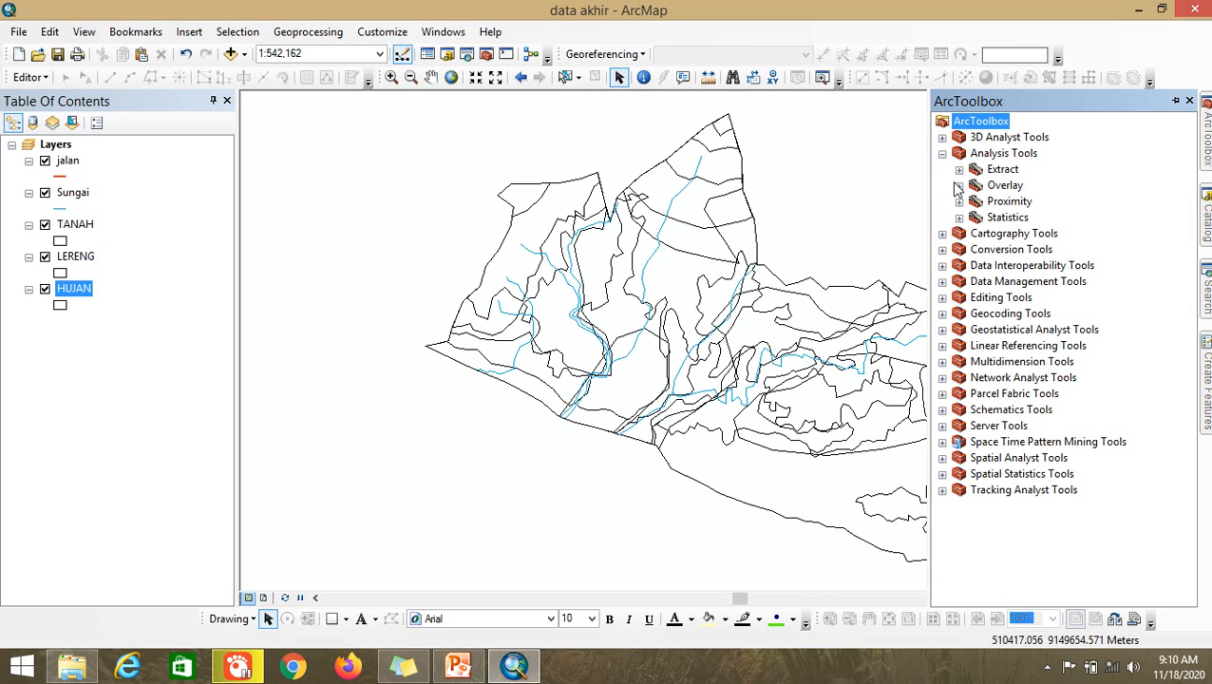
{"action": "left_click", "coordinate": [960, 186]}
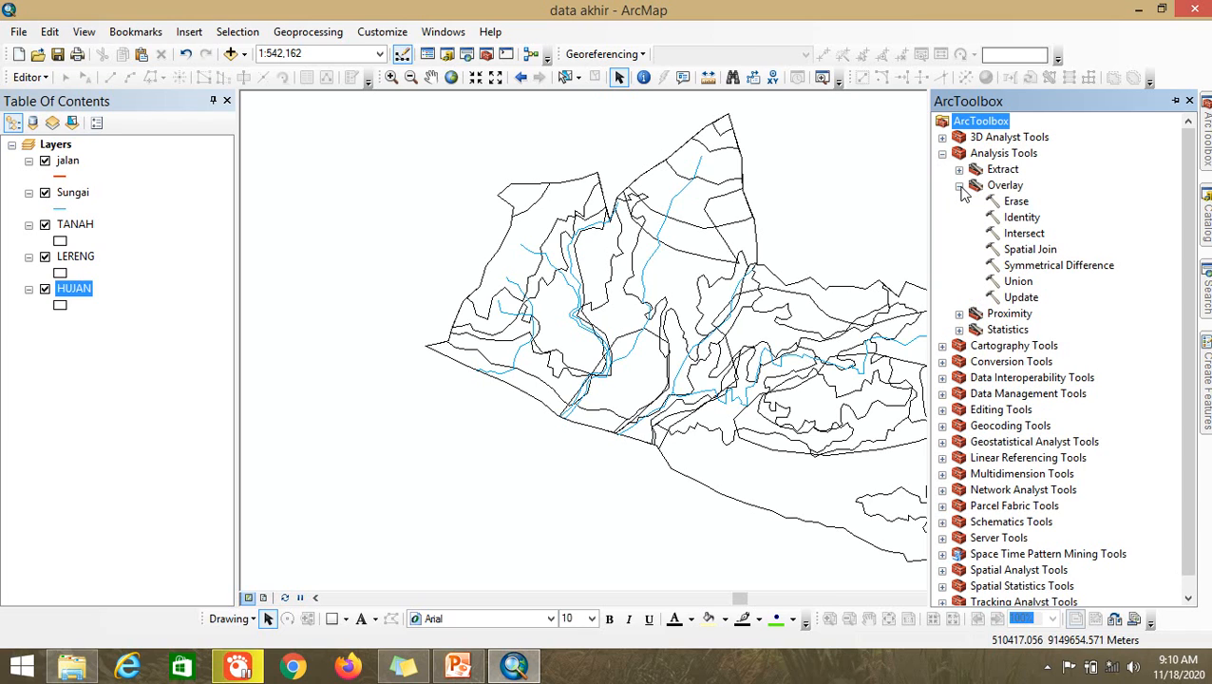
{"action": "left_click", "coordinate": [1024, 232]}
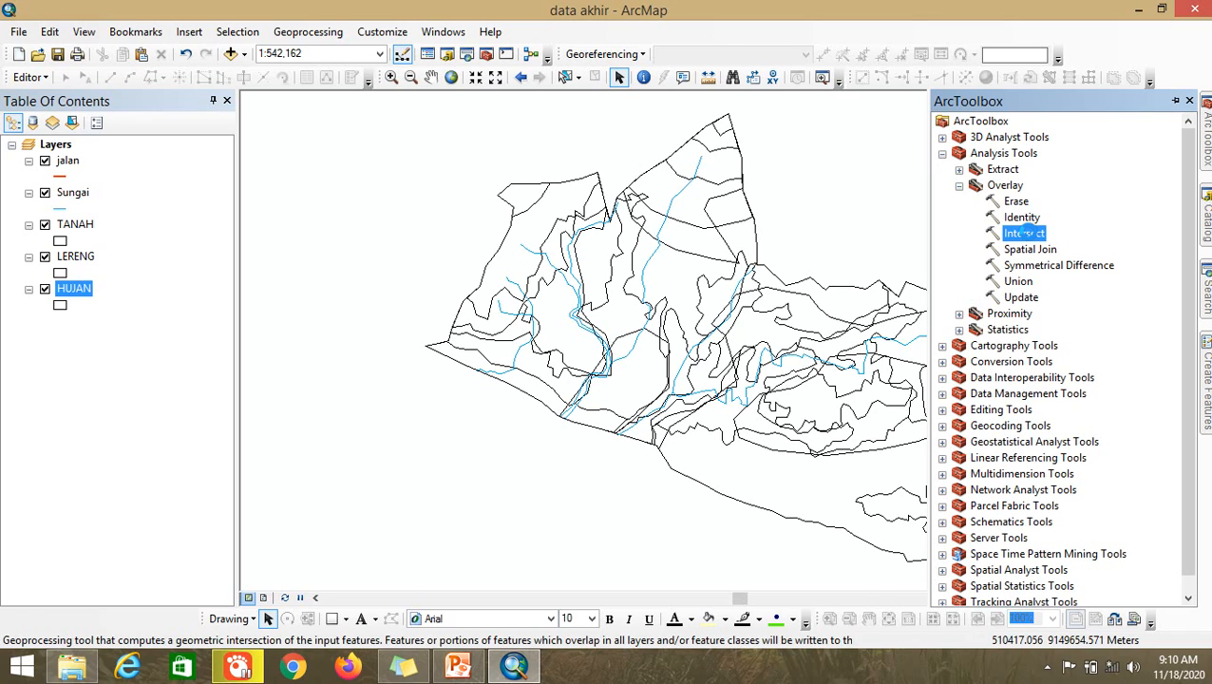
{"action": "double_click", "coordinate": [1024, 232]}
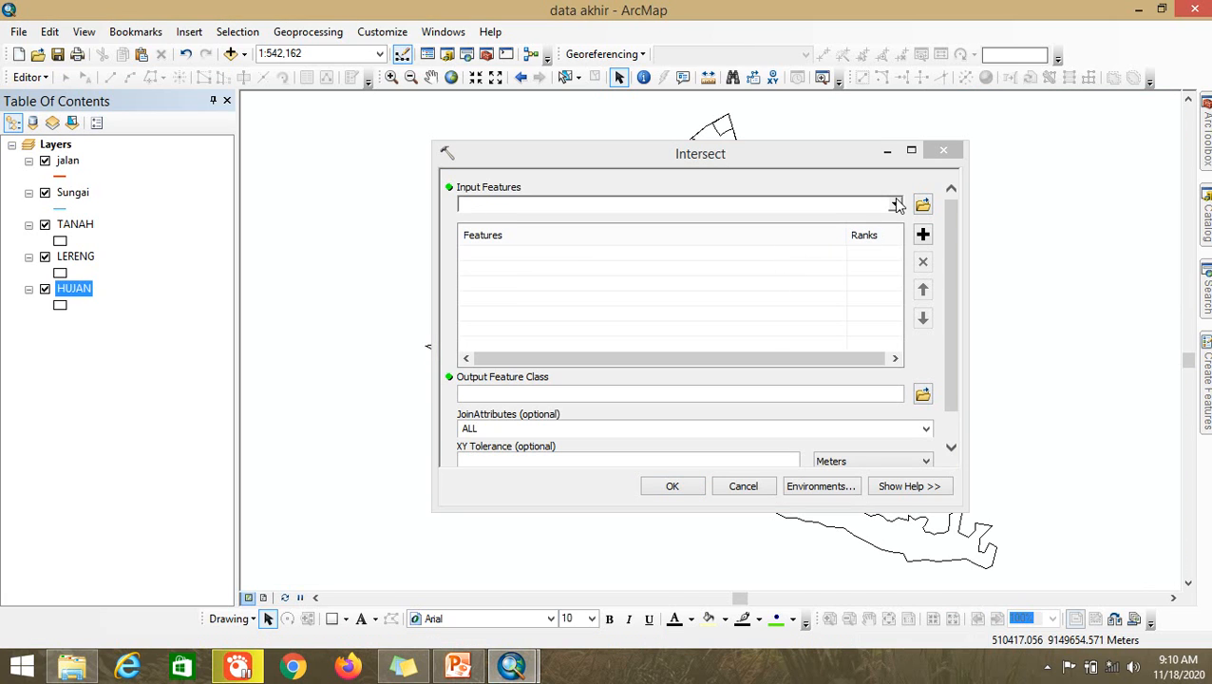
{"action": "left_click", "coordinate": [895, 205]}
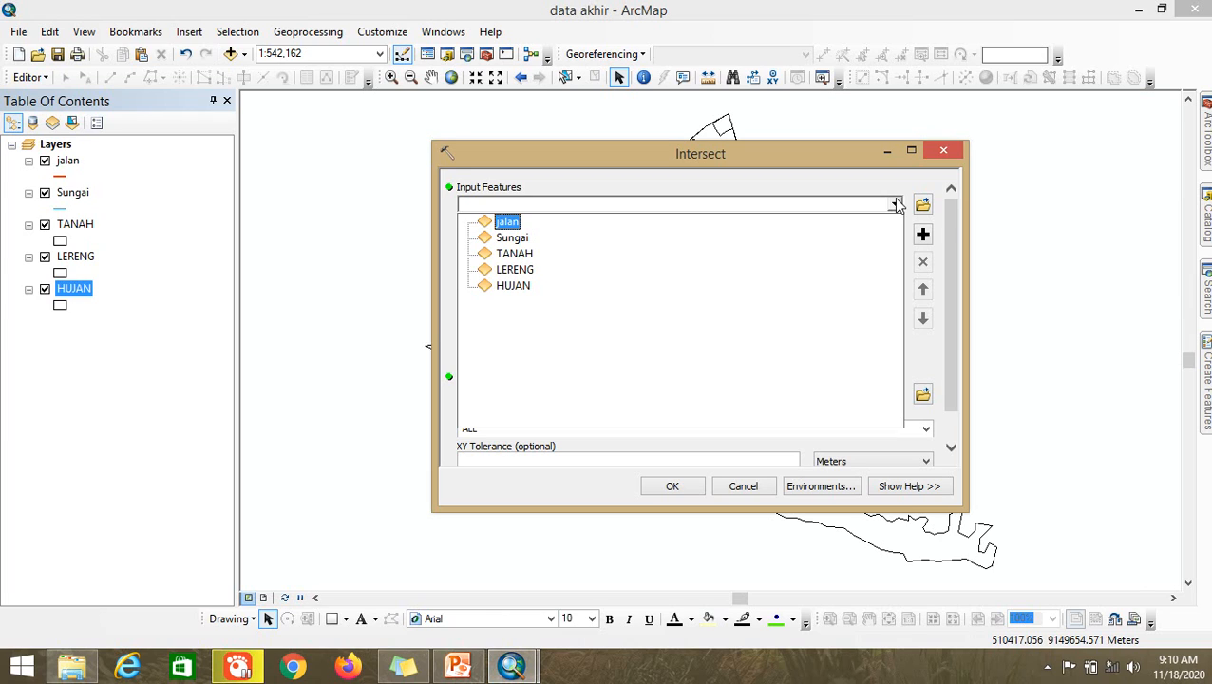
{"action": "left_click", "coordinate": [528, 287]}
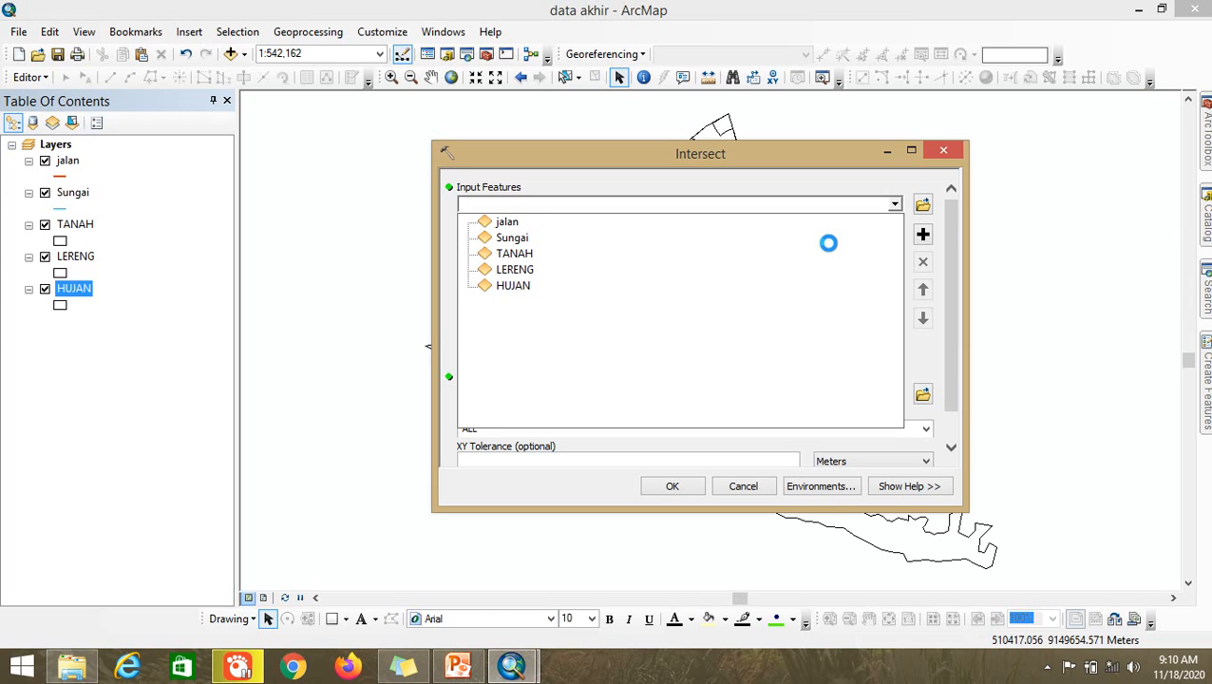
{"action": "left_click", "coordinate": [896, 205]}
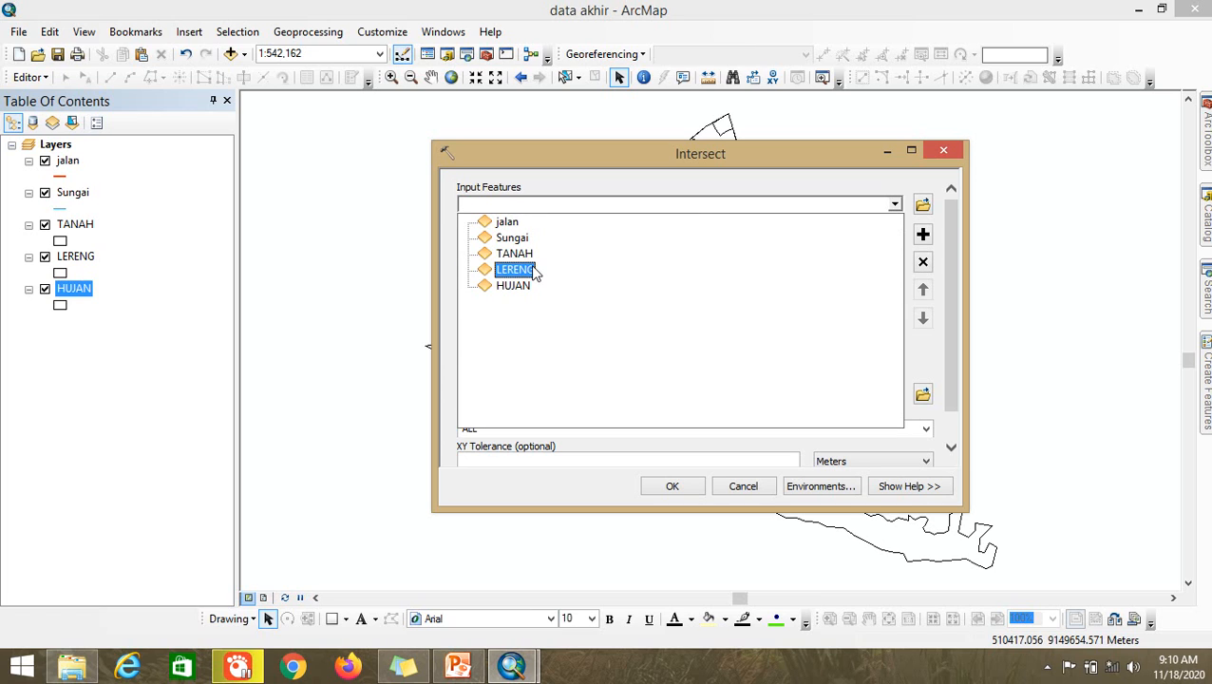
{"action": "left_click", "coordinate": [703, 270]}
{"action": "left_click", "coordinate": [896, 204]}
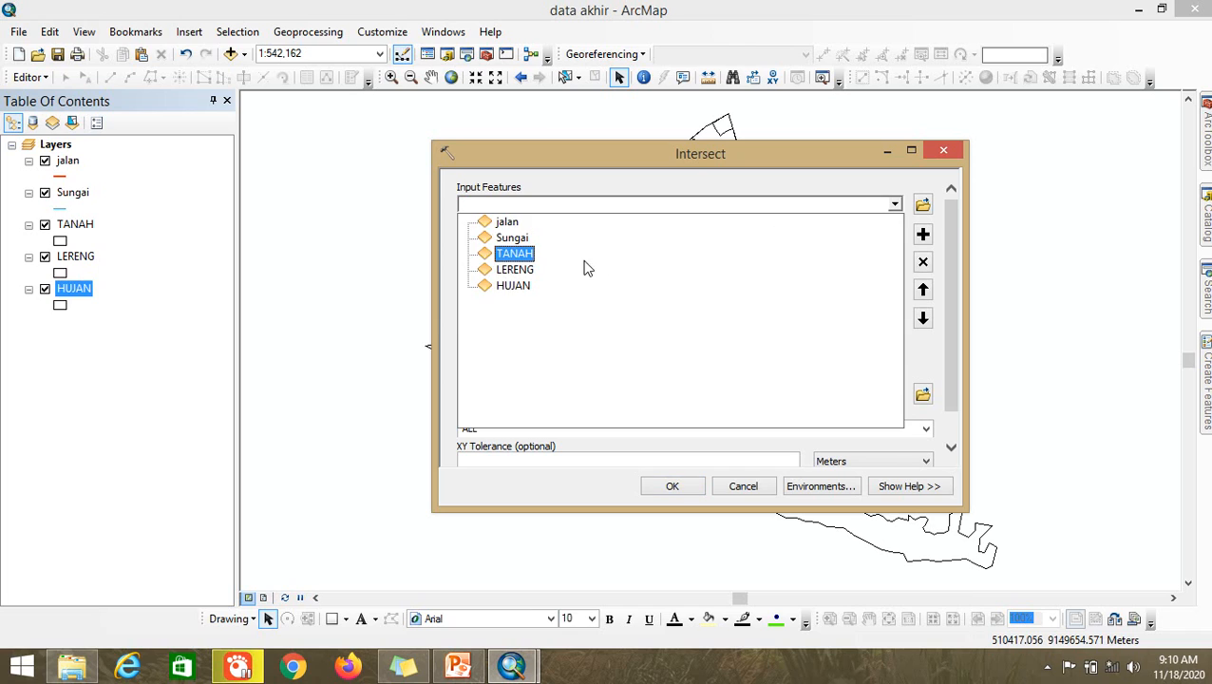
{"action": "left_click", "coordinate": [557, 262]}
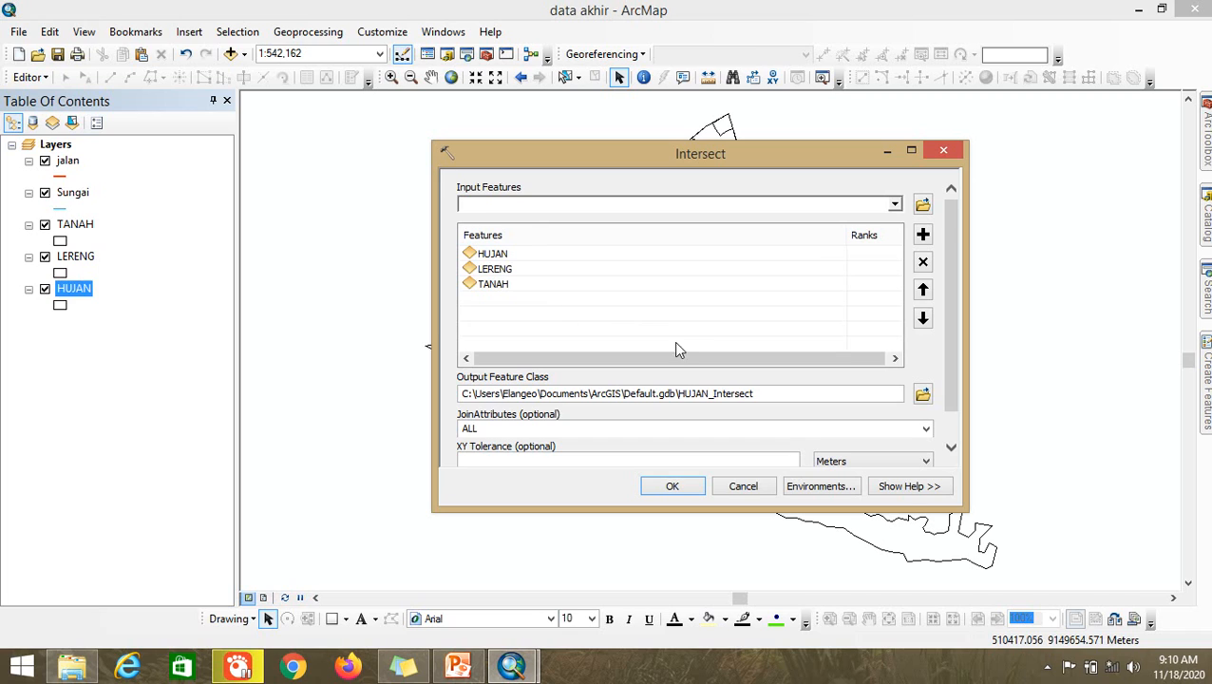
Step: Create a folder named OVERLAY inside SISTEM INFORMASI GEOGRAFIS\PETA ORIGINAL and open it as the Intersect output location
{"action": "left_click", "coordinate": [923, 395]}
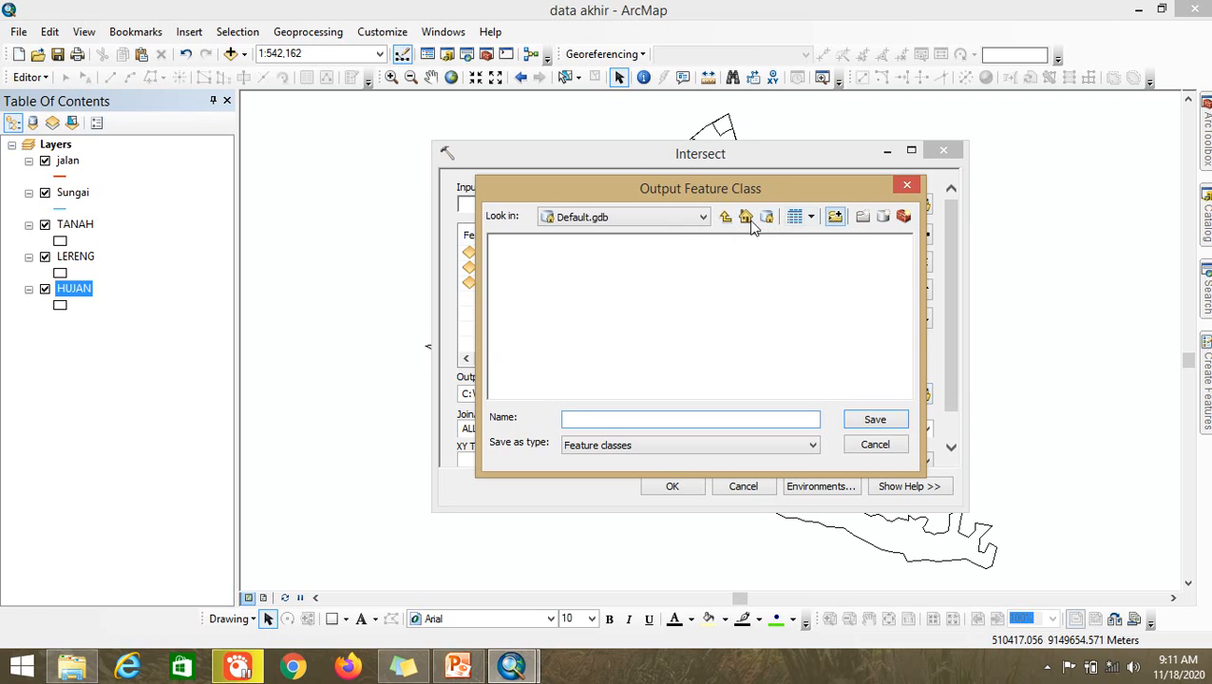
{"action": "left_click", "coordinate": [683, 220]}
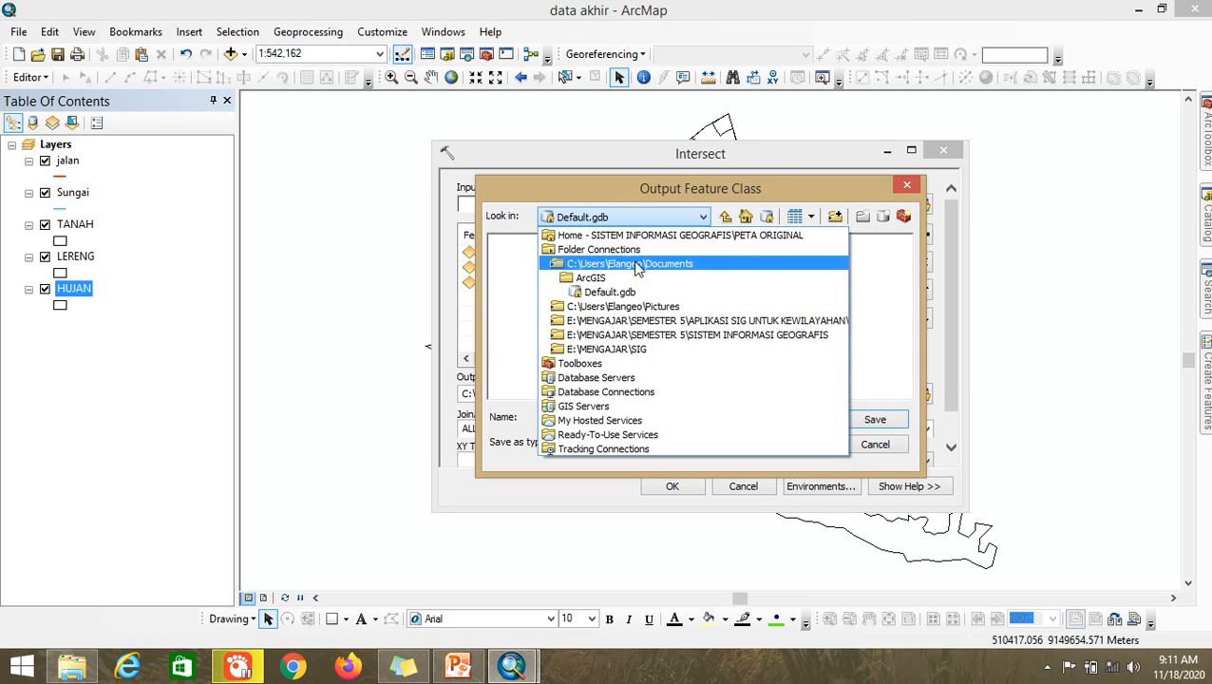
{"action": "left_click", "coordinate": [628, 337]}
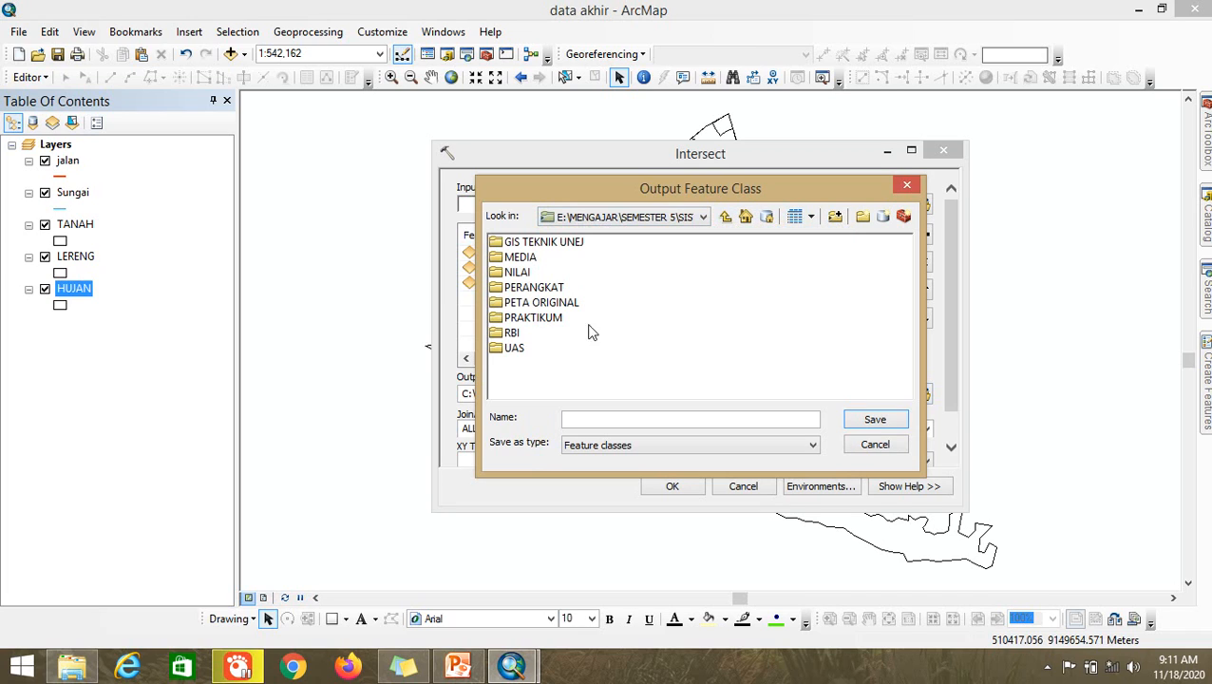
{"action": "double_click", "coordinate": [523, 304]}
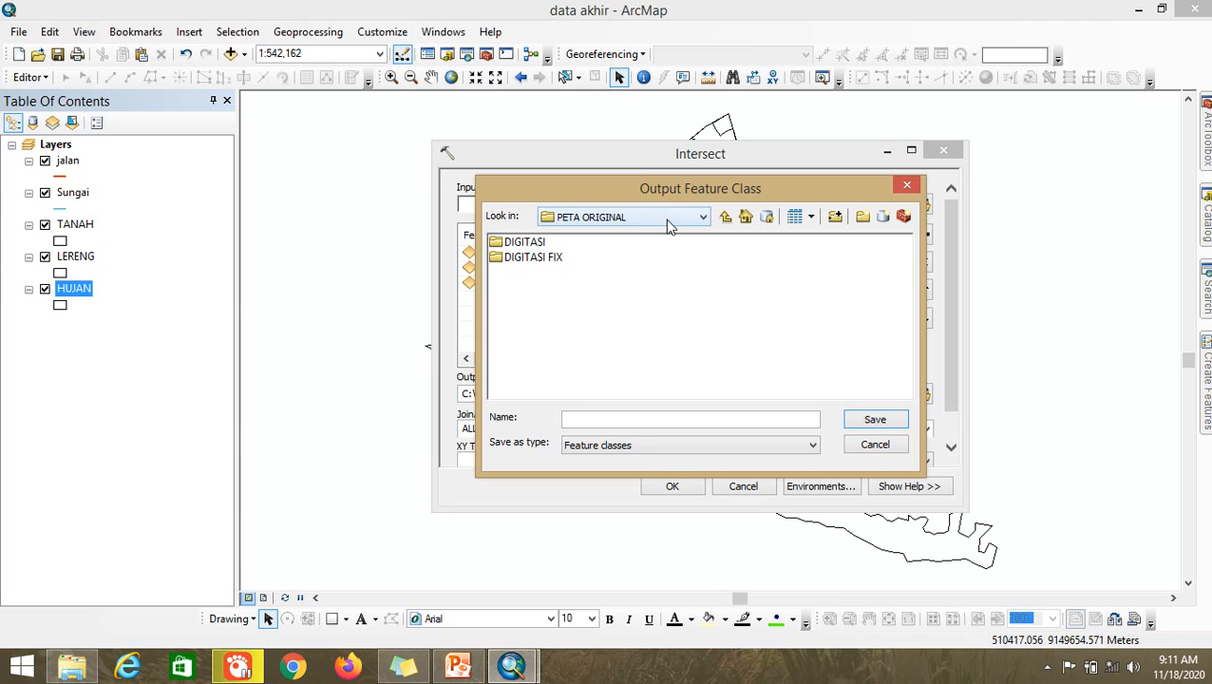
{"action": "left_click", "coordinate": [862, 219]}
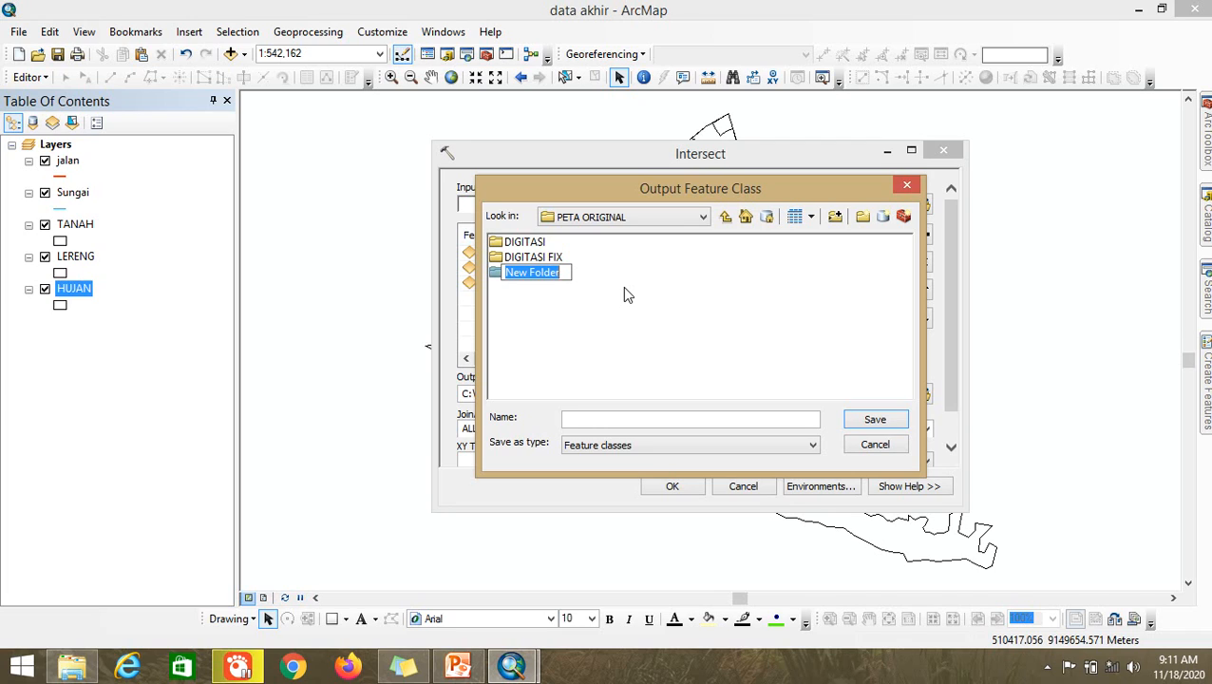
{"action": "type", "text": "OVER"}
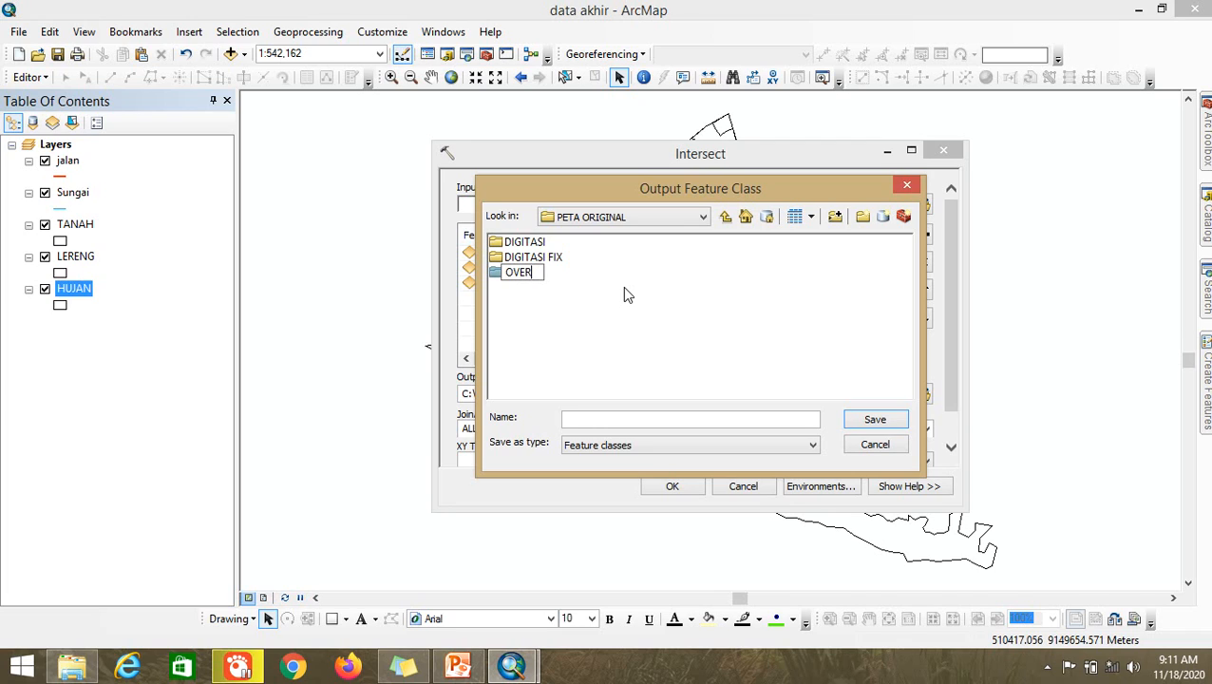
{"action": "type", "text": "LAY"}
{"action": "key", "text": "Return"}
{"action": "double_click", "coordinate": [543, 274]}
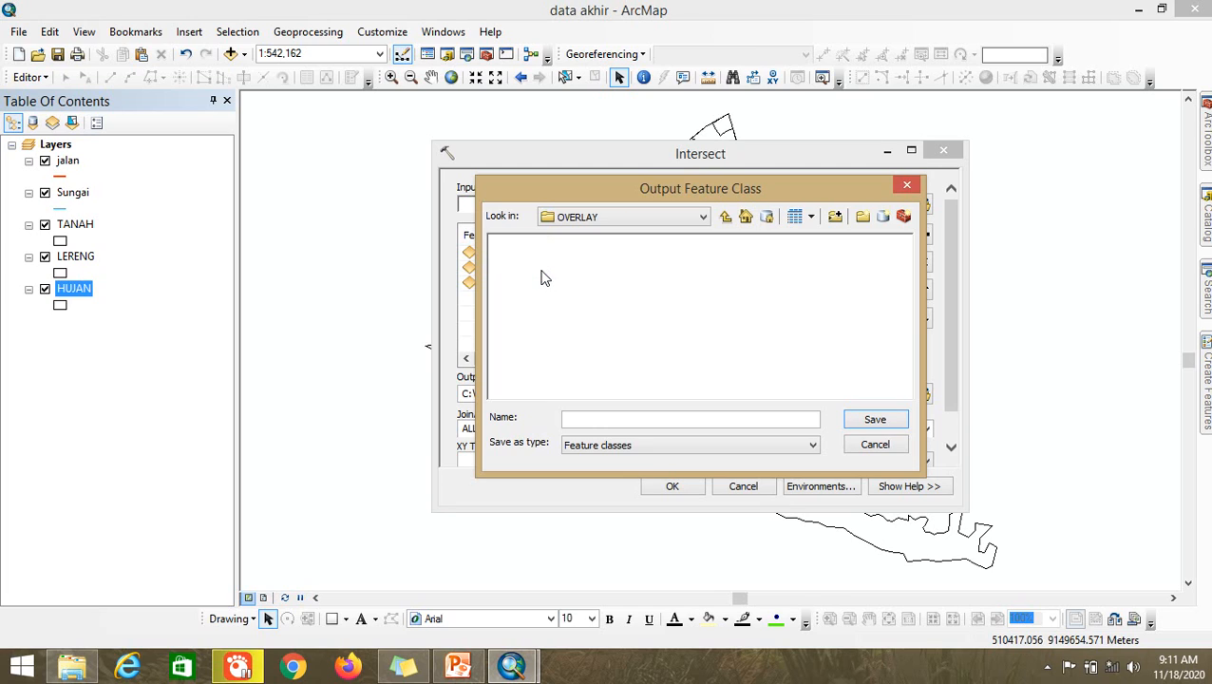
Step: Name the output feature class OVERLAY and run the Intersect with all attributes joined
{"action": "left_click", "coordinate": [648, 419]}
{"action": "type", "text": "OVE"}
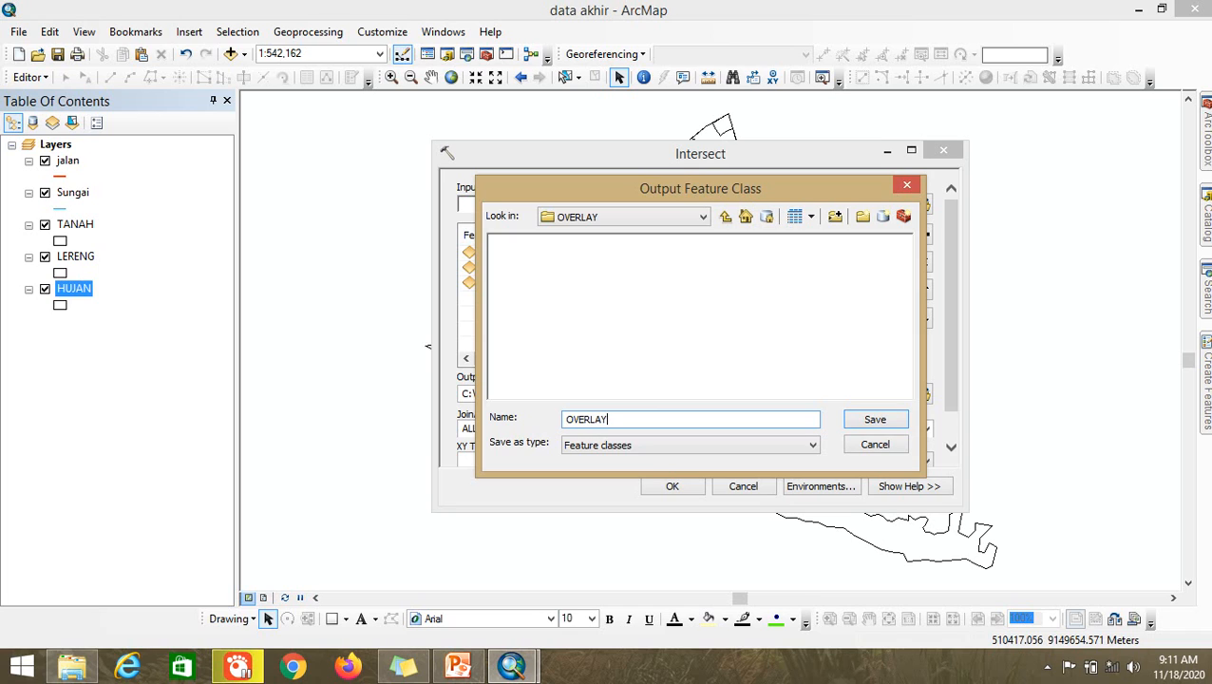
{"action": "type", "text": "RLAY"}
{"action": "left_click", "coordinate": [872, 419]}
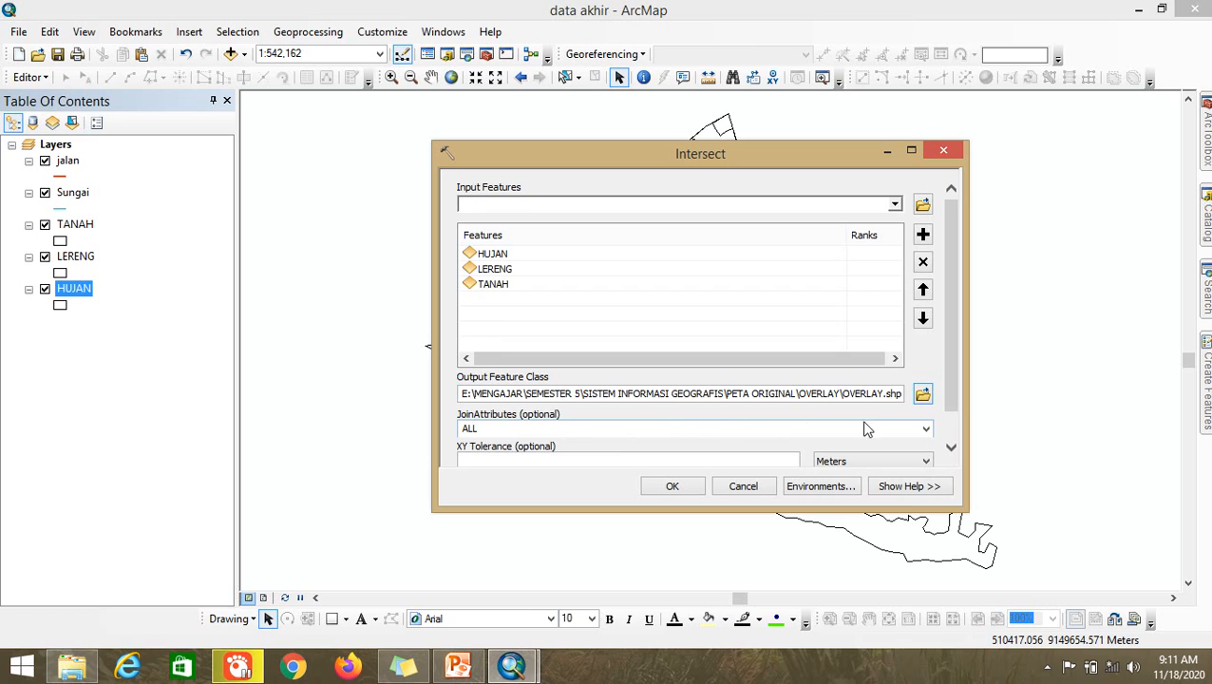
{"action": "scroll", "coordinate": [738, 448], "scroll_direction": "down", "scroll_amount": 2}
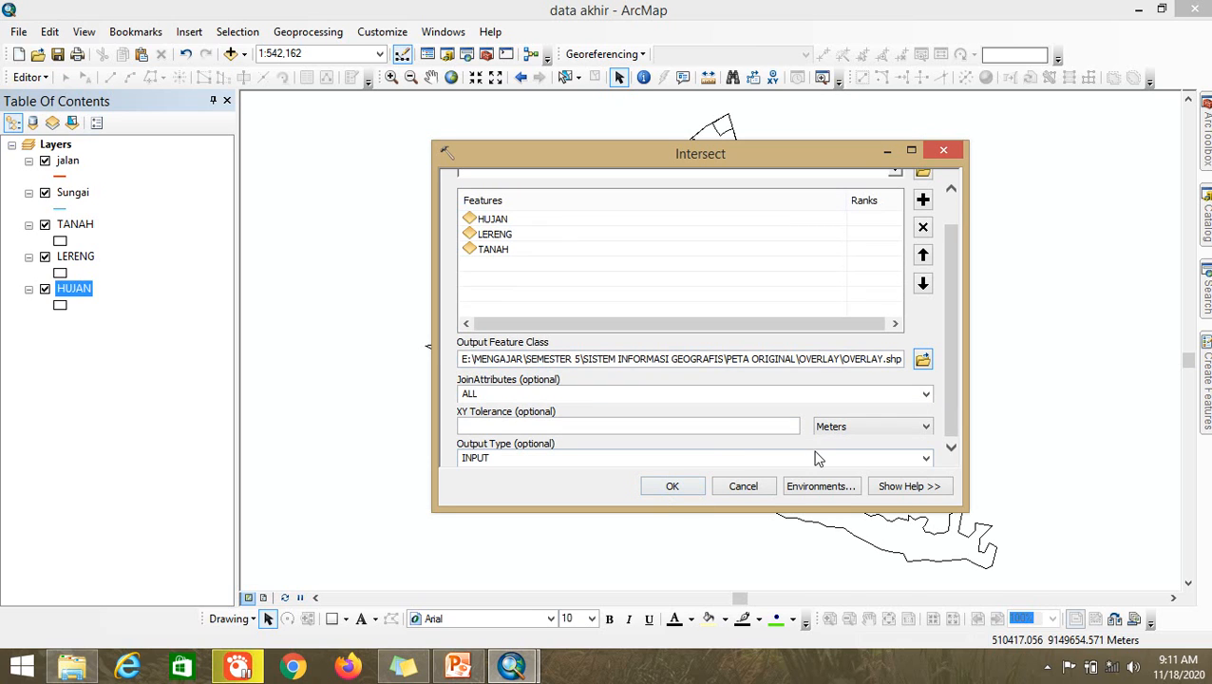
{"action": "left_click", "coordinate": [672, 490]}
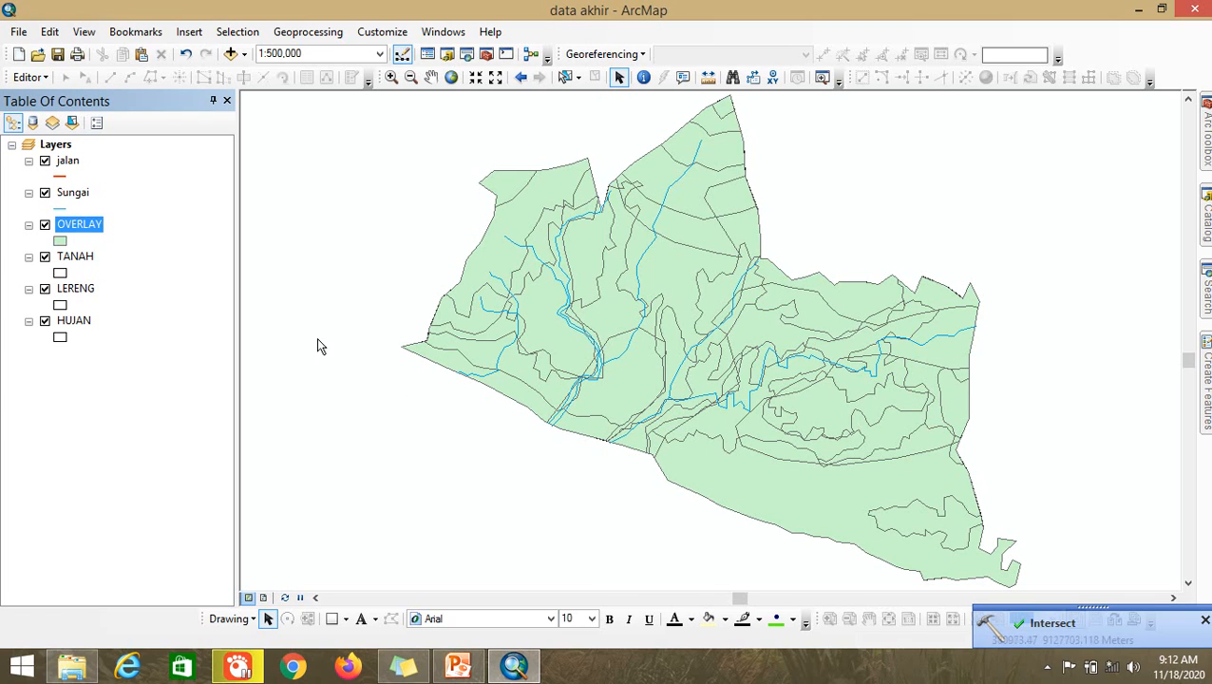
Step: Open the OVERLAY layer's attribute table and examine the combined rainfall, slope and soil score fields
{"action": "right_click", "coordinate": [92, 230]}
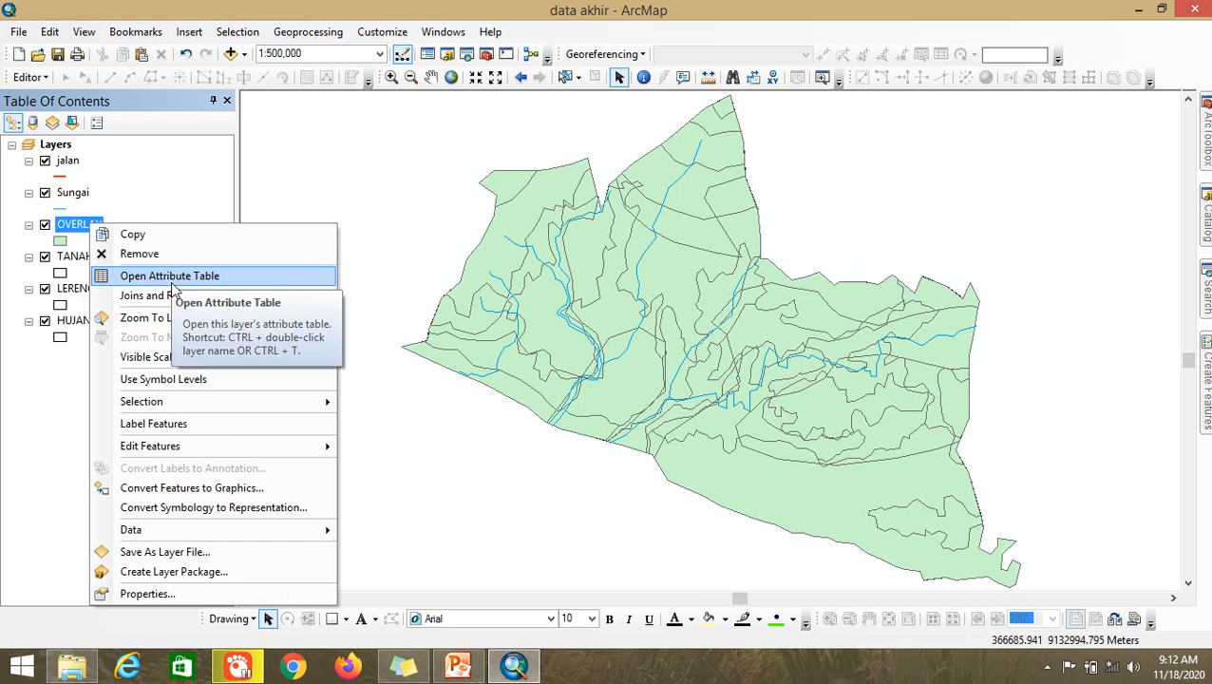
{"action": "left_click", "coordinate": [169, 276]}
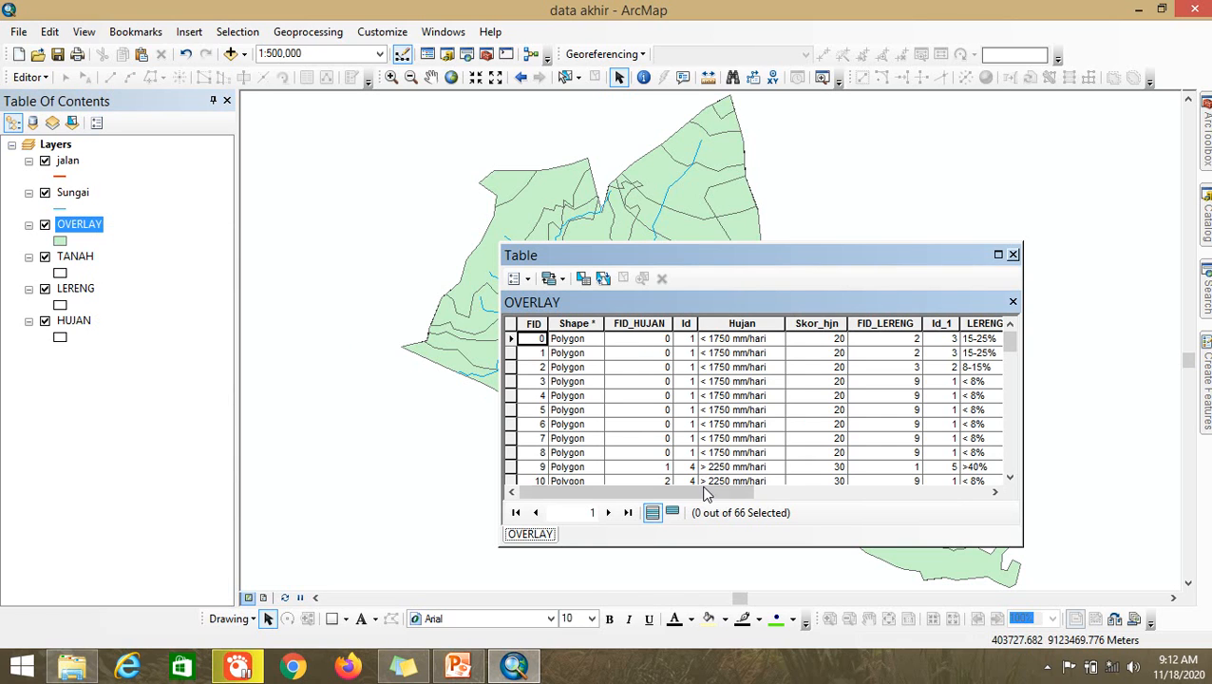
{"action": "left_click_drag", "start_coordinate": [703, 490], "coordinate": [940, 495]}
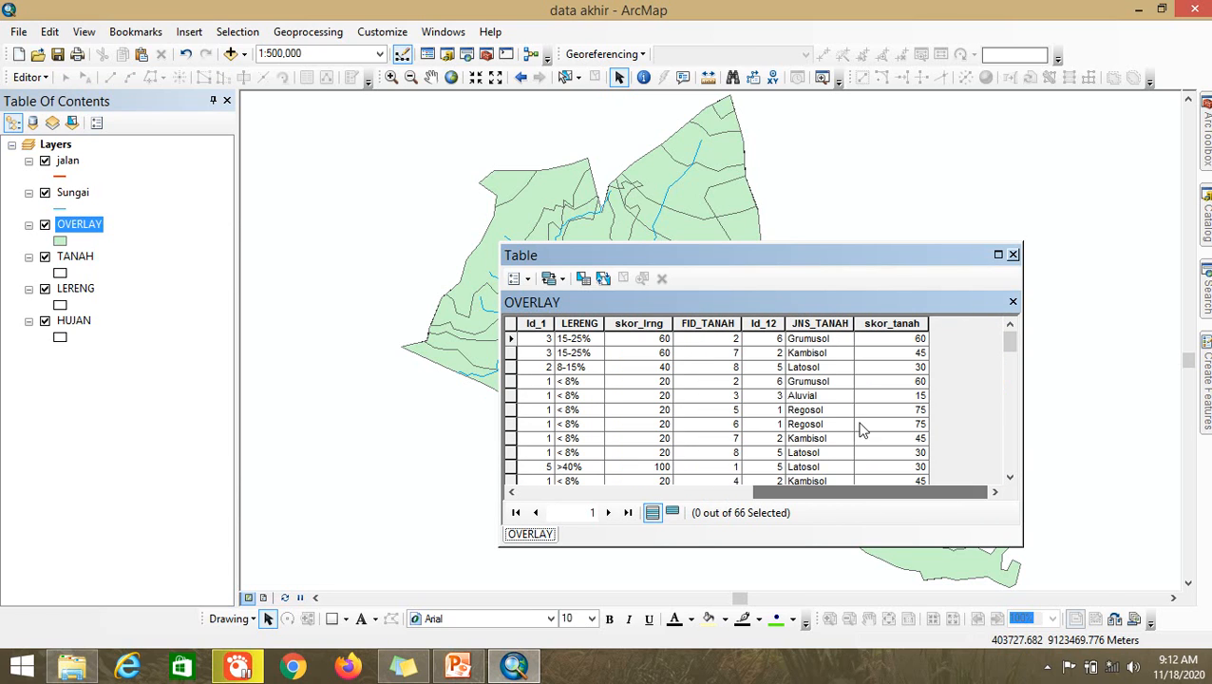
{"action": "scroll", "coordinate": [921, 380], "scroll_direction": "down", "scroll_amount": 18}
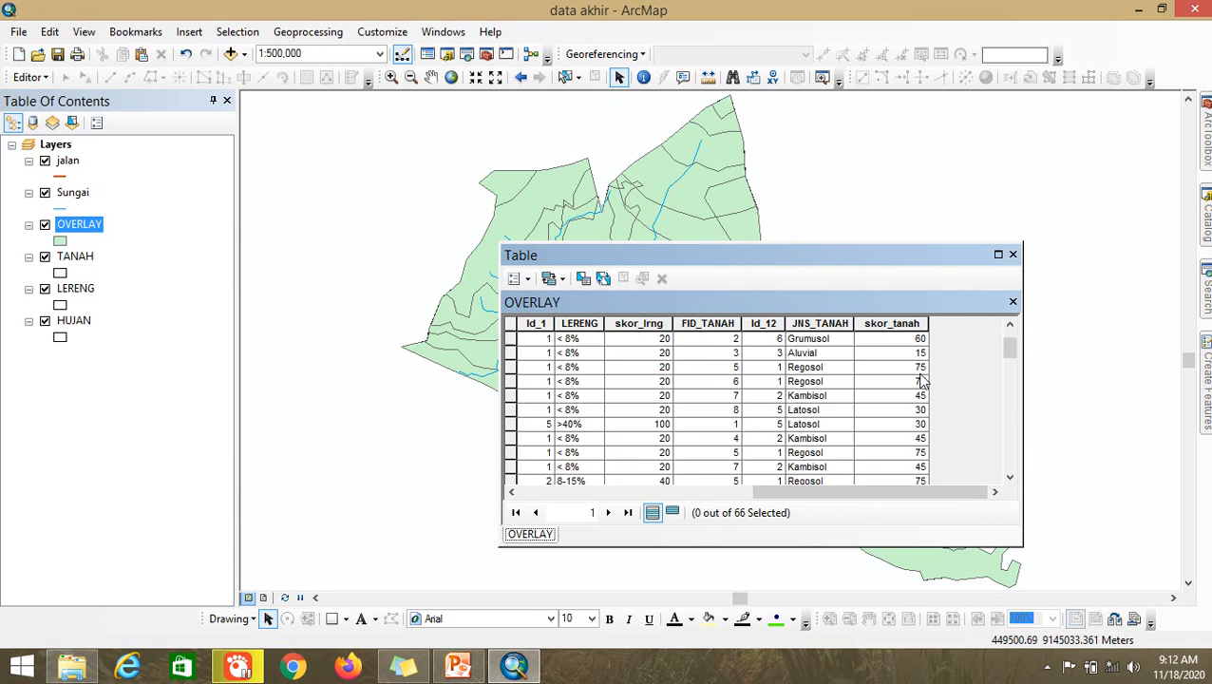
{"action": "scroll", "coordinate": [923, 384], "scroll_direction": "up", "scroll_amount": 18}
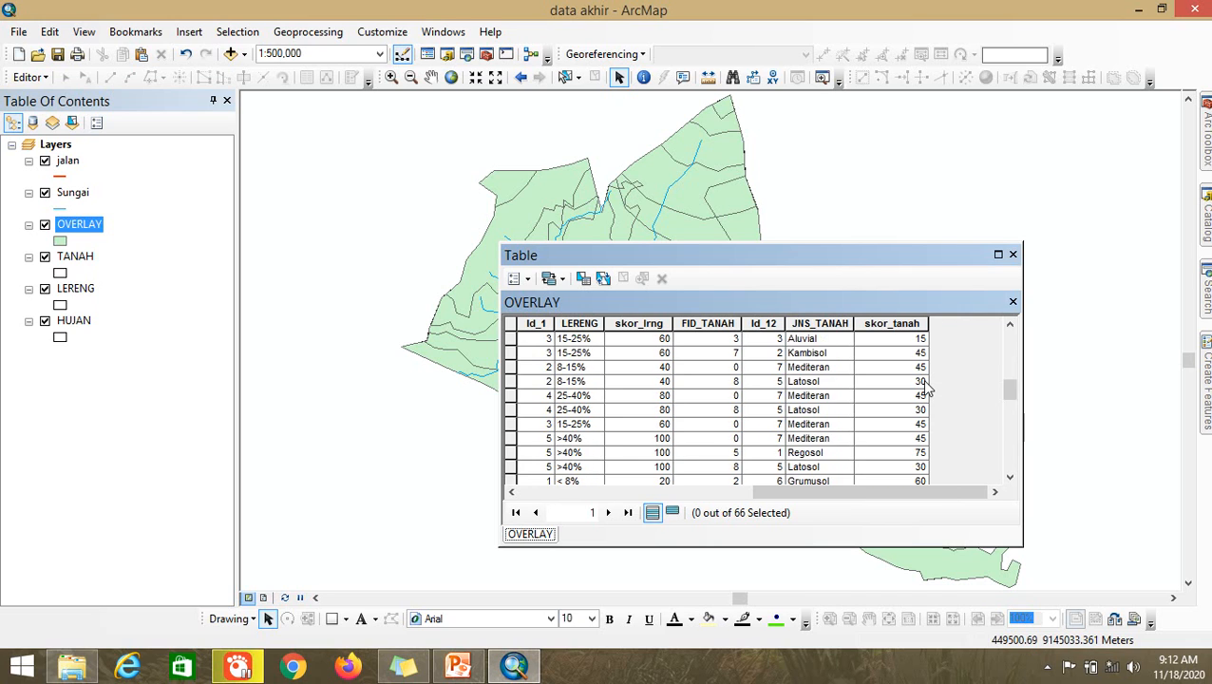
{"action": "left_click_drag", "start_coordinate": [920, 488], "coordinate": [671, 513]}
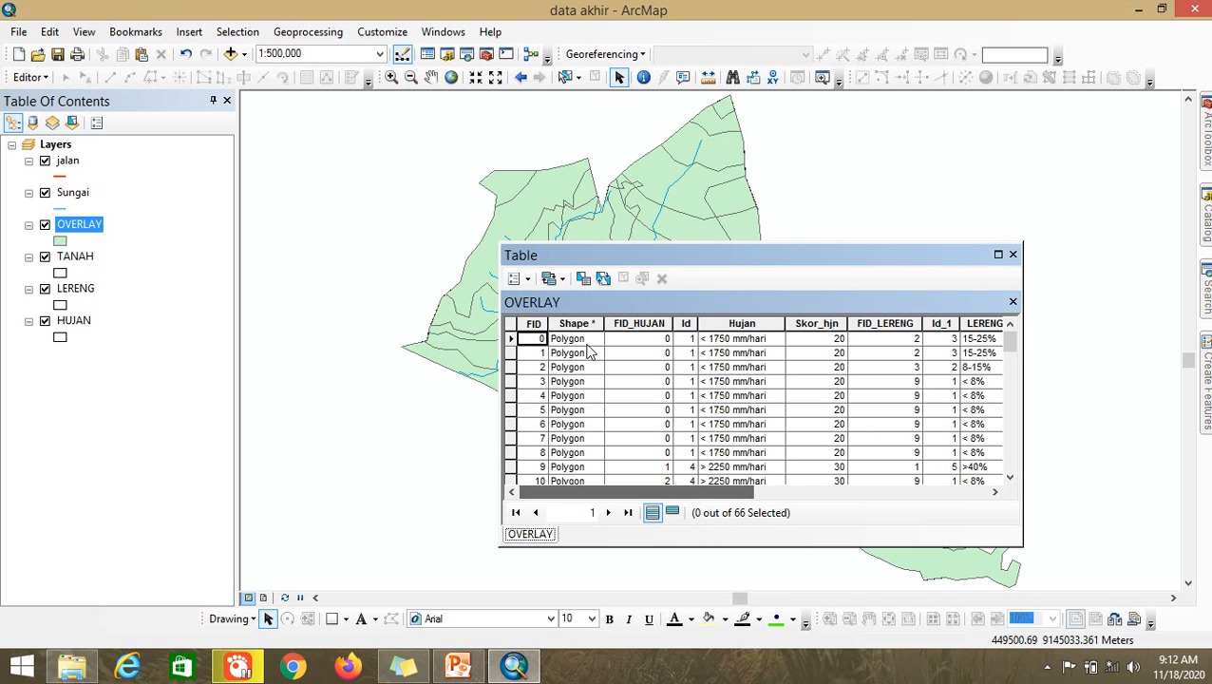
Step: Hide the TANAH, LERENG and HUJAN layers on the map
{"action": "left_click", "coordinate": [45, 256]}
{"action": "left_click", "coordinate": [44, 289]}
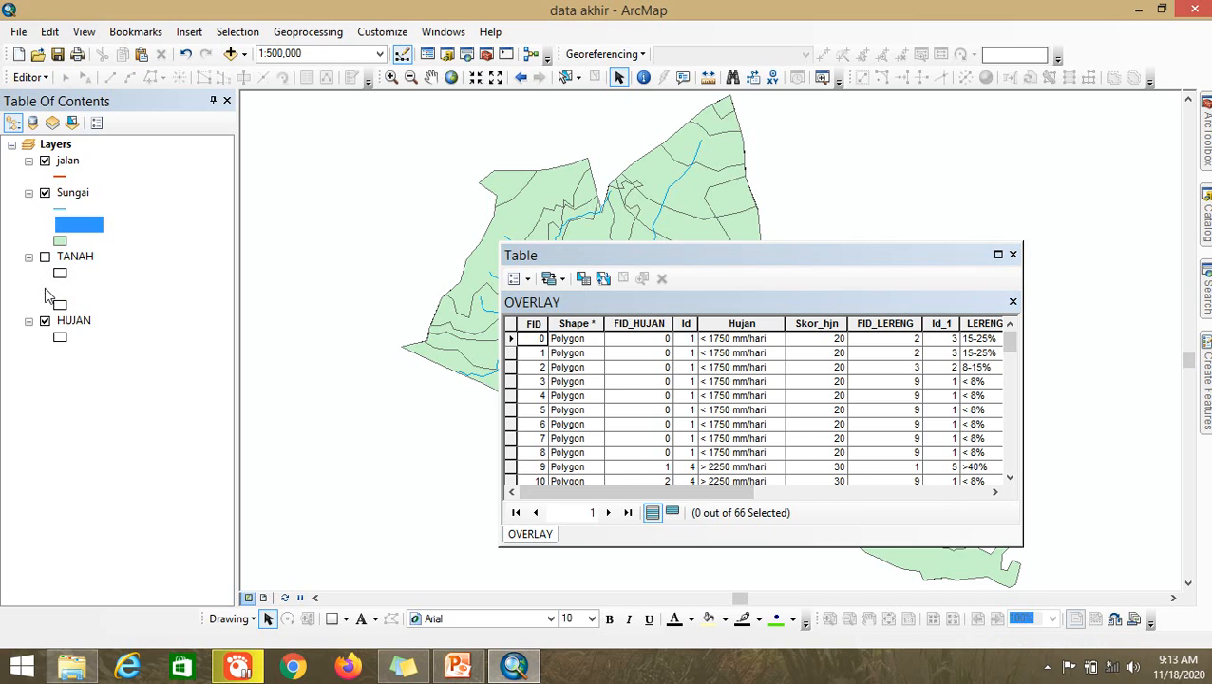
{"action": "left_click", "coordinate": [46, 323]}
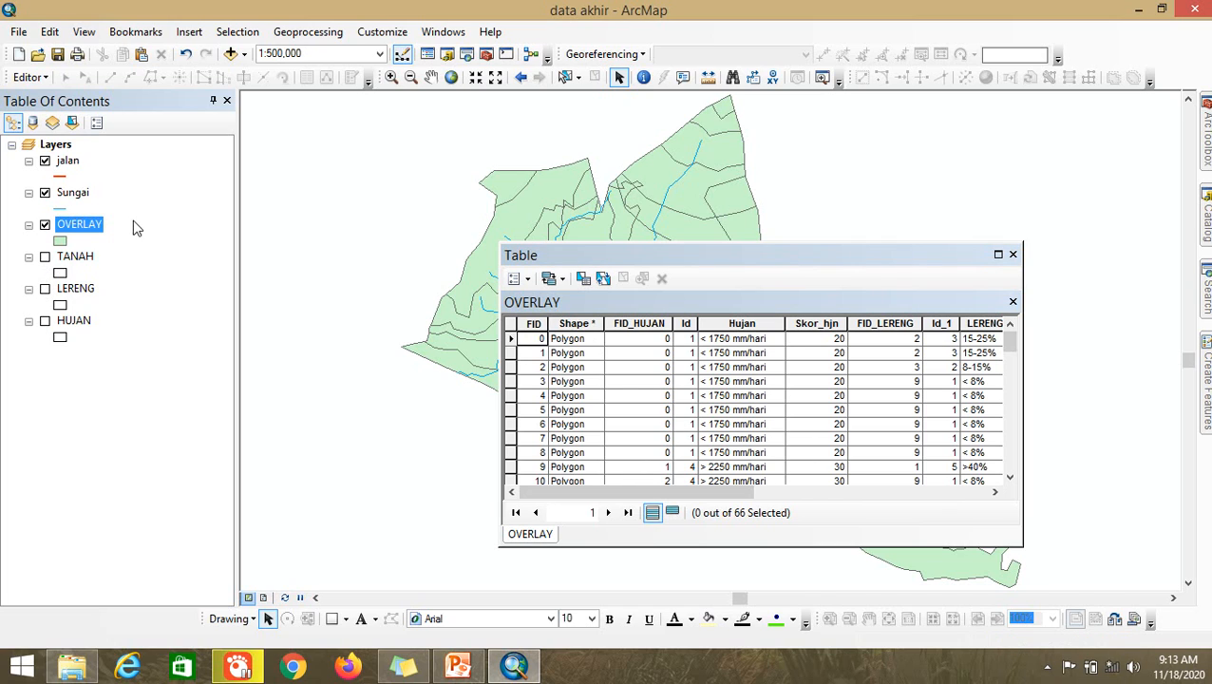
Step: Hide the Sungai and jalan layers on the map
{"action": "left_click", "coordinate": [45, 192]}
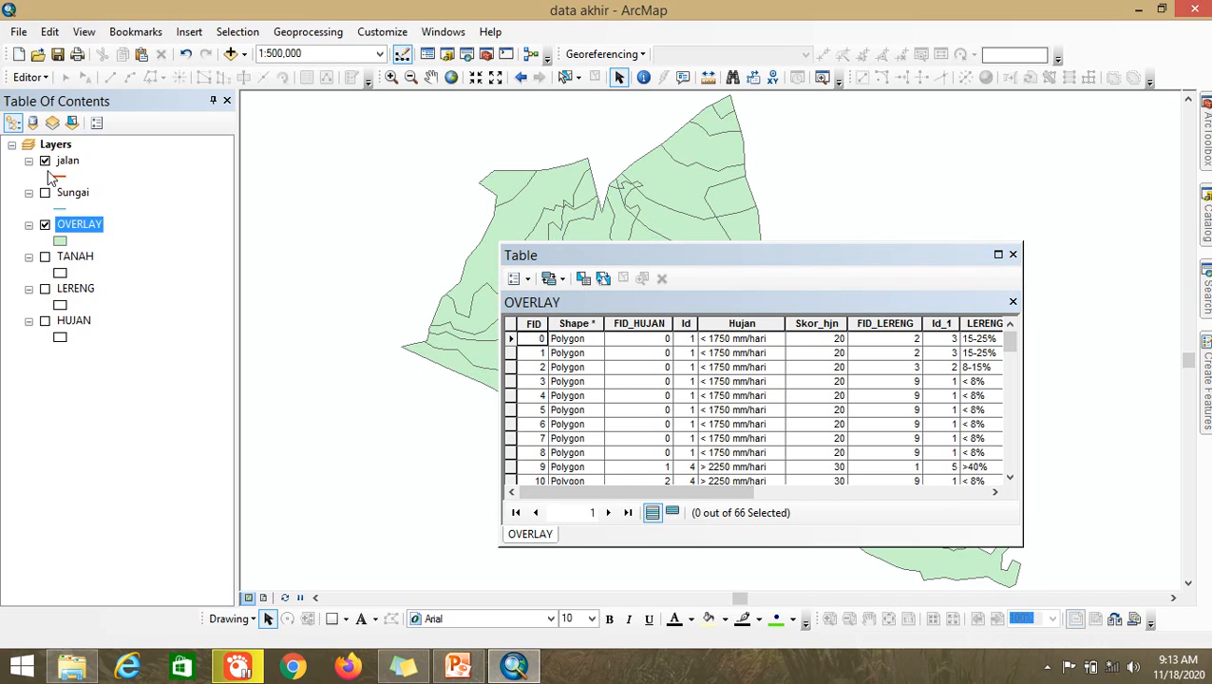
{"action": "left_click", "coordinate": [45, 161]}
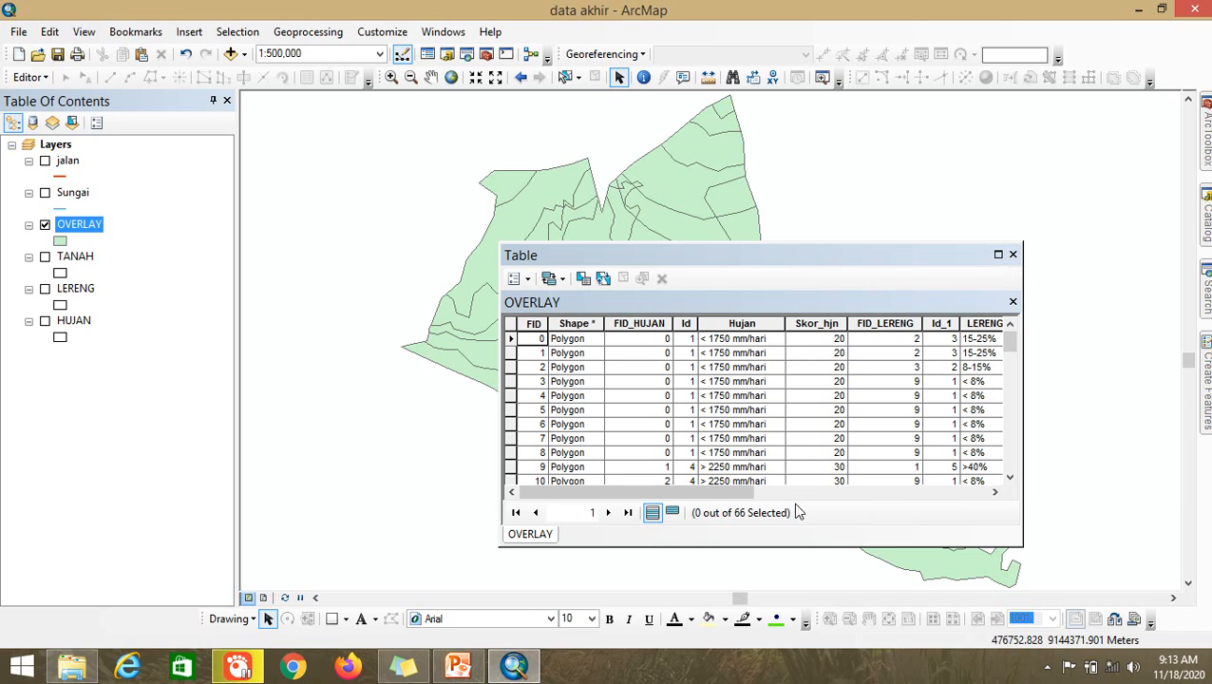
Step: Add a Long Integer field named JML_SKOR with precision 10 to the OVERLAY attribute table
{"action": "left_click_drag", "start_coordinate": [735, 495], "coordinate": [996, 496]}
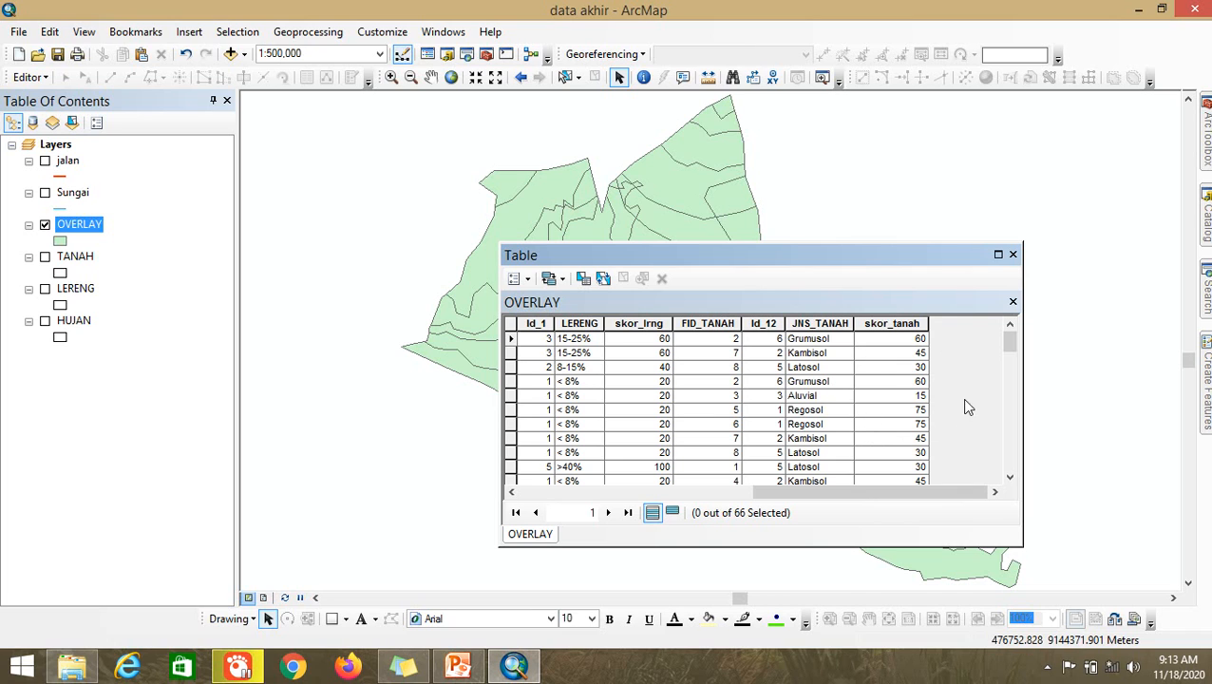
{"action": "left_click", "coordinate": [514, 279]}
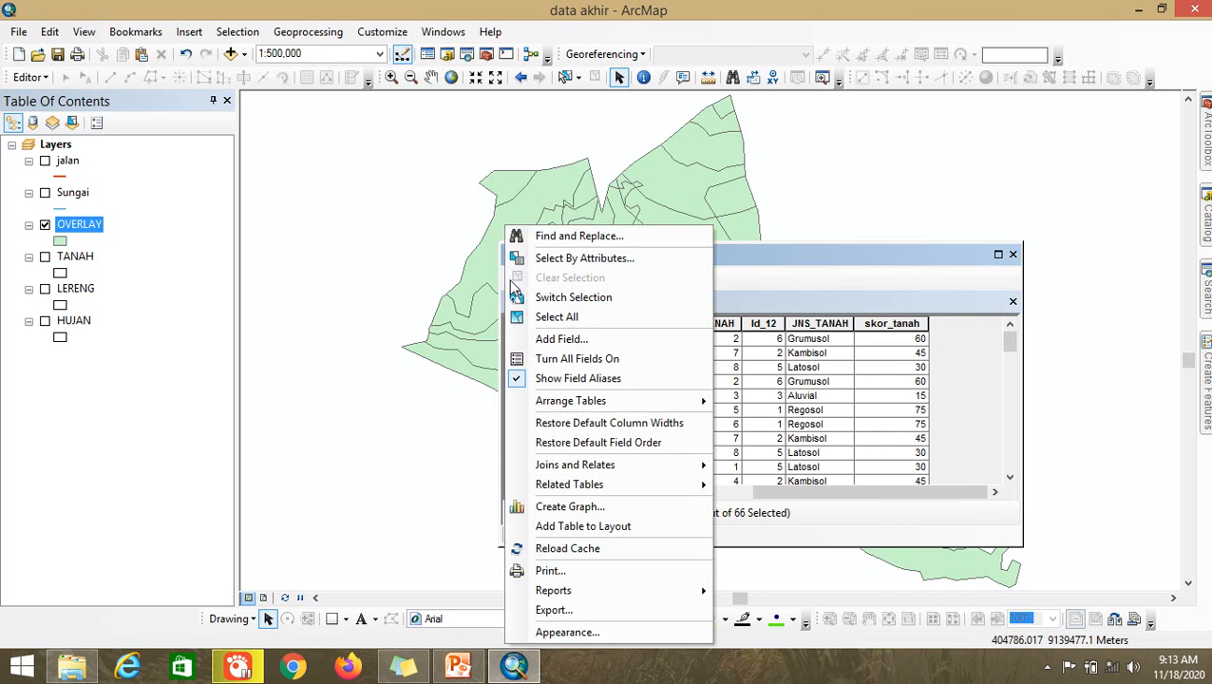
{"action": "left_click", "coordinate": [570, 342]}
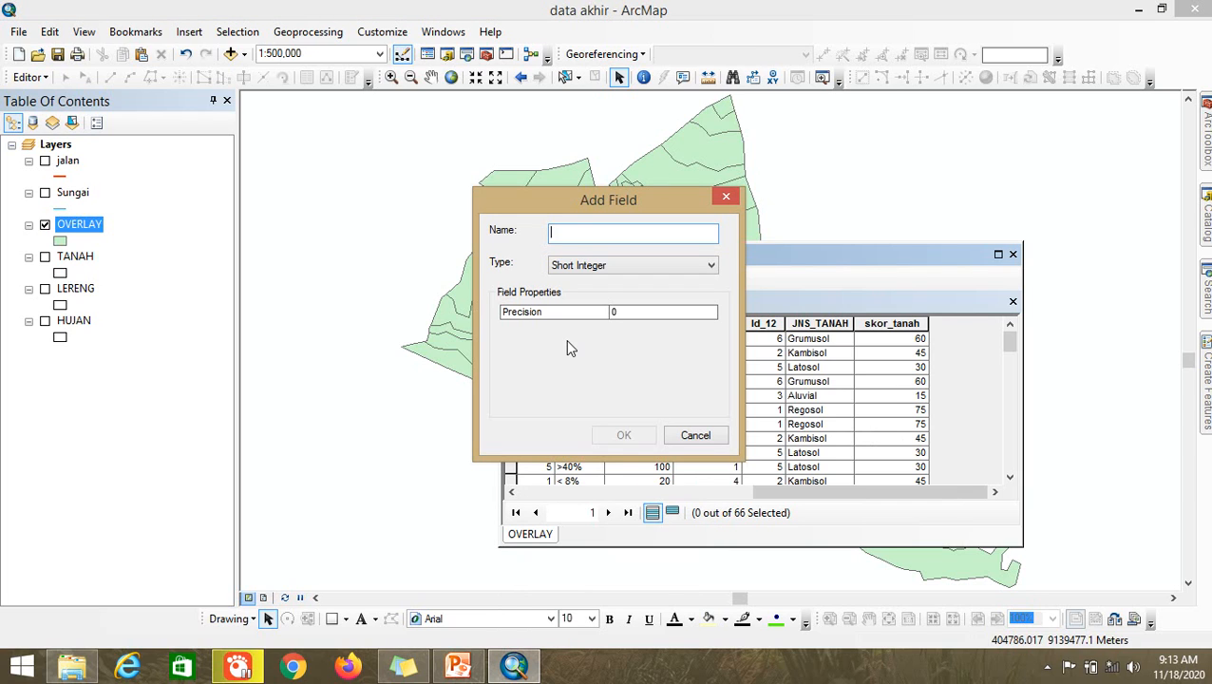
{"action": "type", "text": "JML_SKOR"}
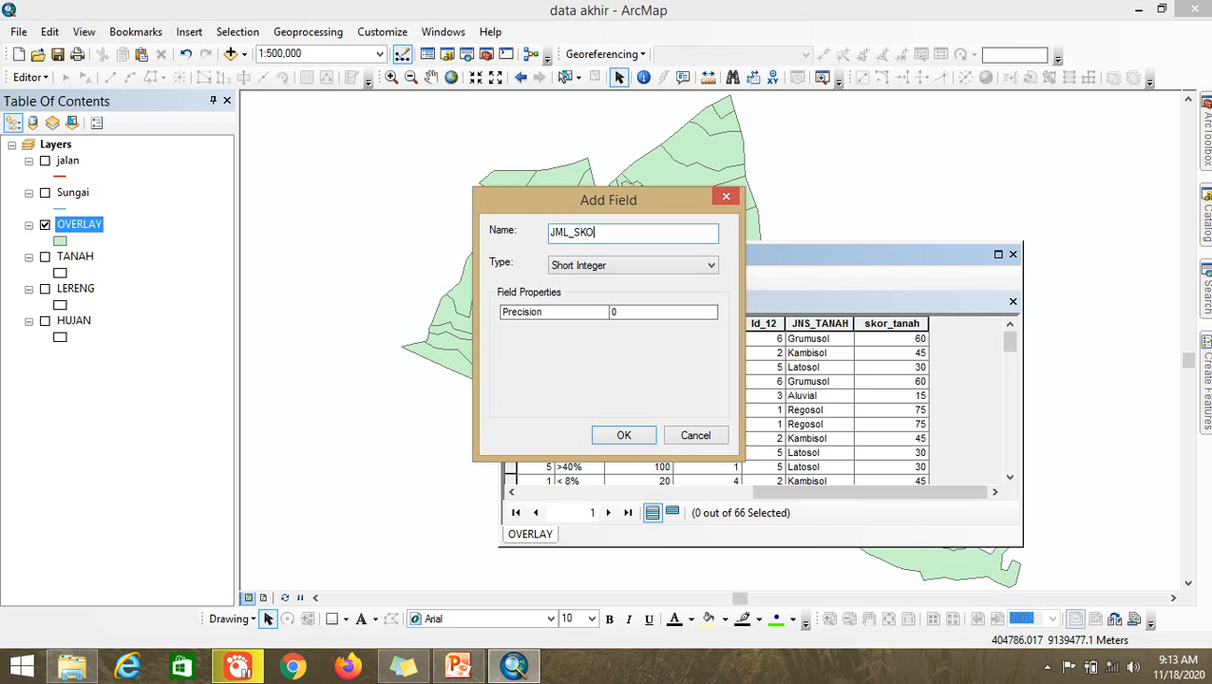
{"action": "left_click", "coordinate": [611, 268]}
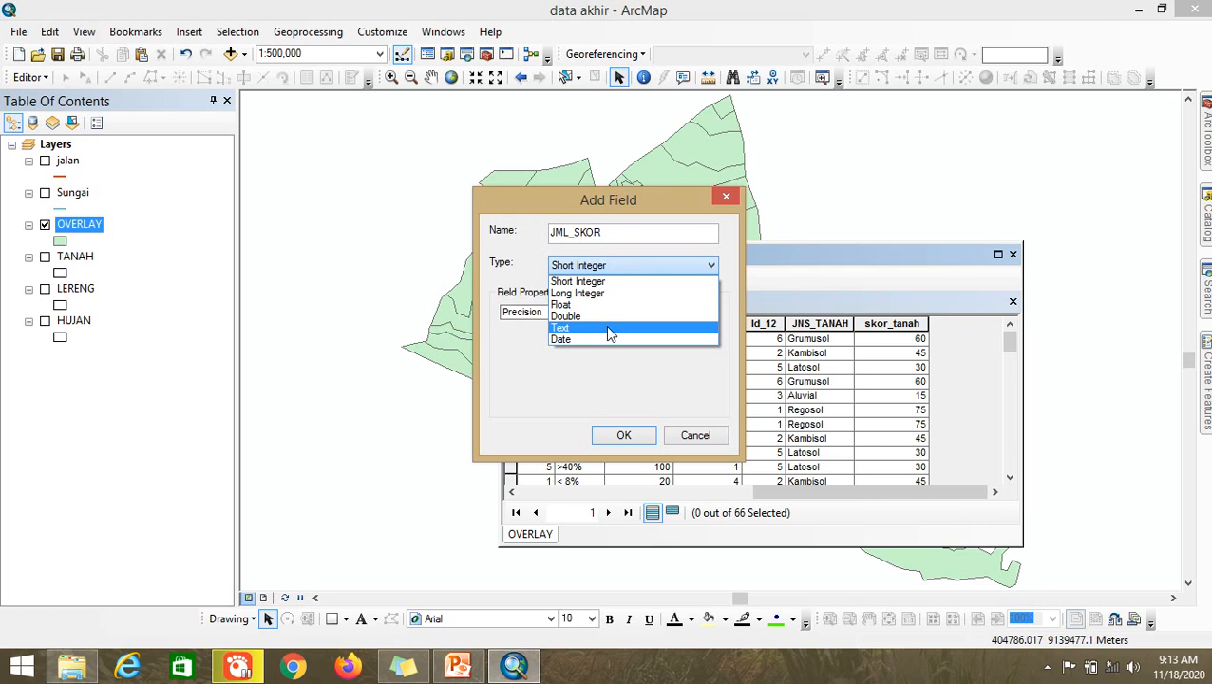
{"action": "left_click", "coordinate": [605, 293]}
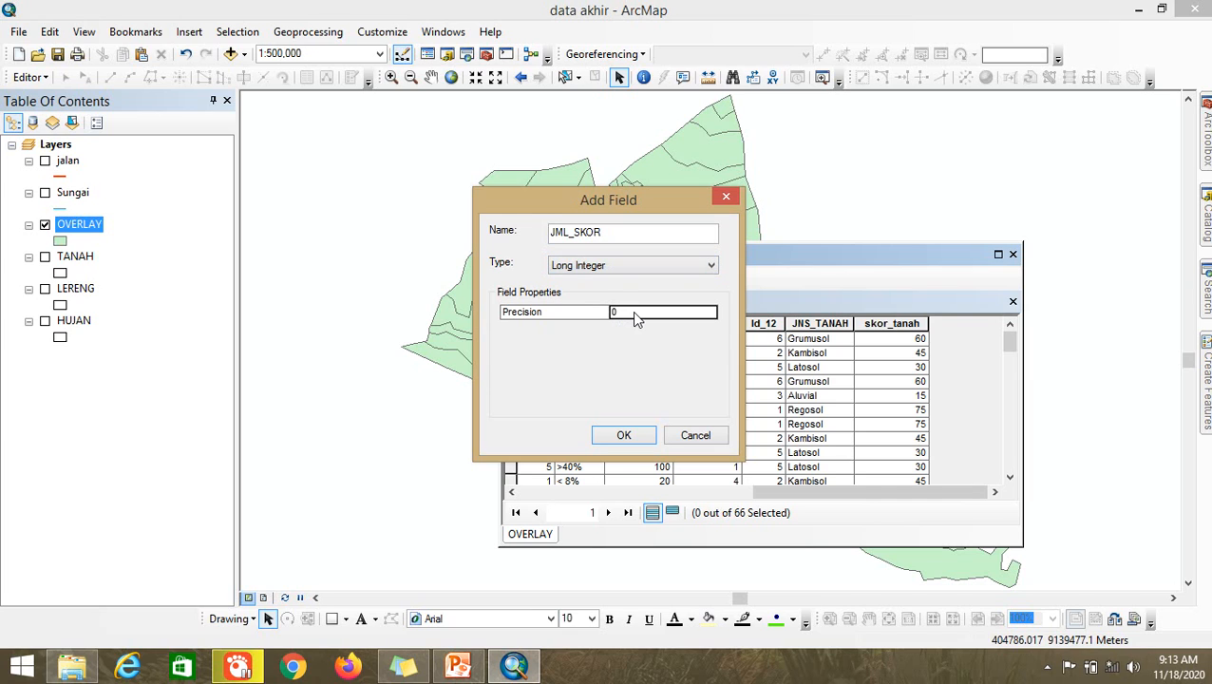
{"action": "left_click", "coordinate": [635, 318]}
{"action": "type", "text": "10"}
{"action": "left_click", "coordinate": [633, 433]}
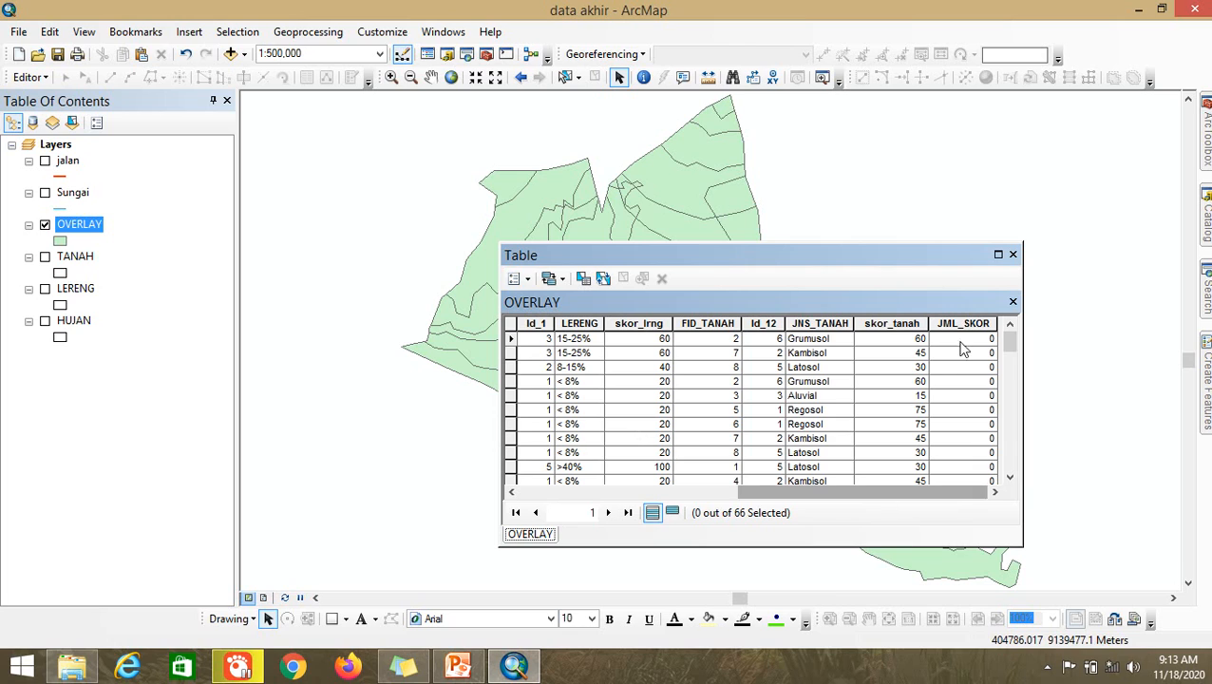
Step: Calculate the JML_SKOR field outside an edit session as [Skor_hjn] + [skor_lrng] + [skor_tanah]
{"action": "scroll", "coordinate": [978, 375], "scroll_direction": "down", "scroll_amount": 1}
{"action": "scroll", "coordinate": [978, 375], "scroll_direction": "up", "scroll_amount": 1}
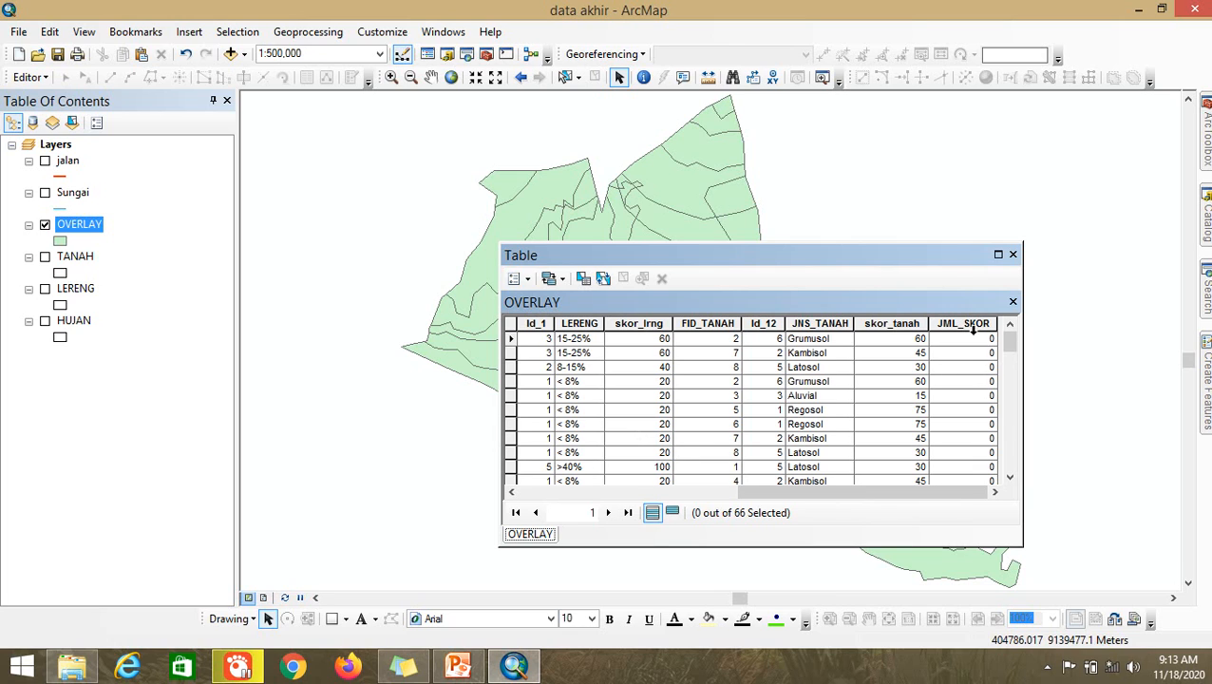
{"action": "left_click", "coordinate": [973, 327]}
{"action": "right_click", "coordinate": [977, 328]}
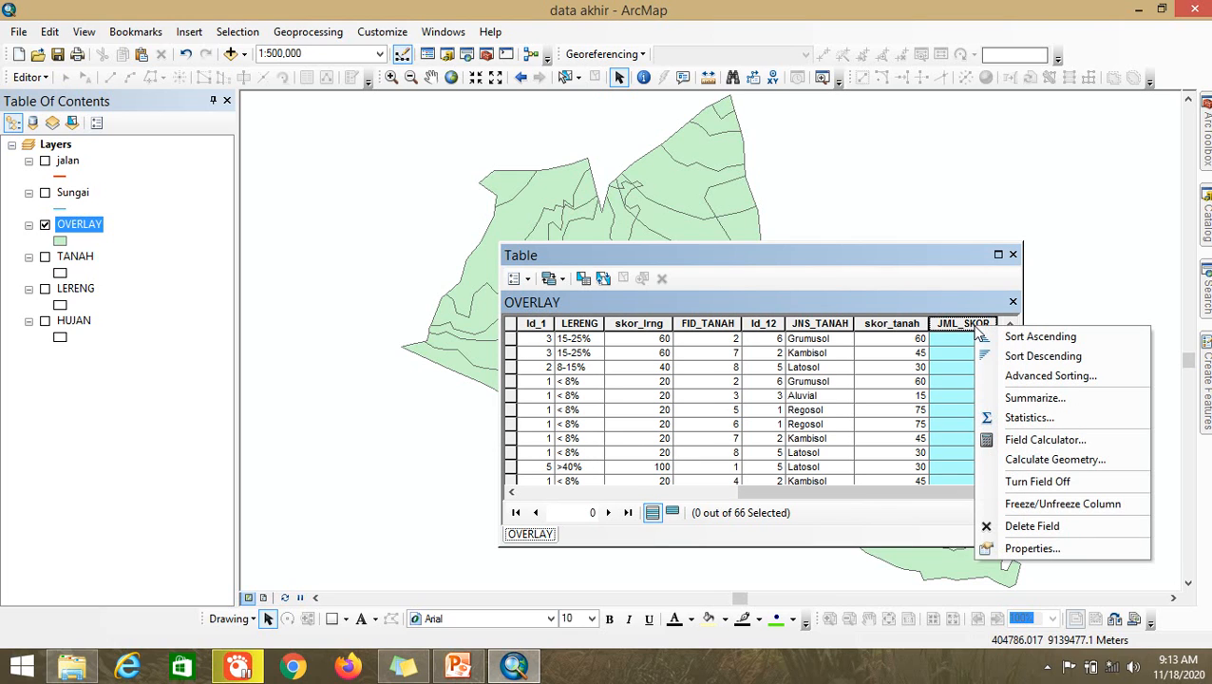
{"action": "left_click", "coordinate": [1045, 440]}
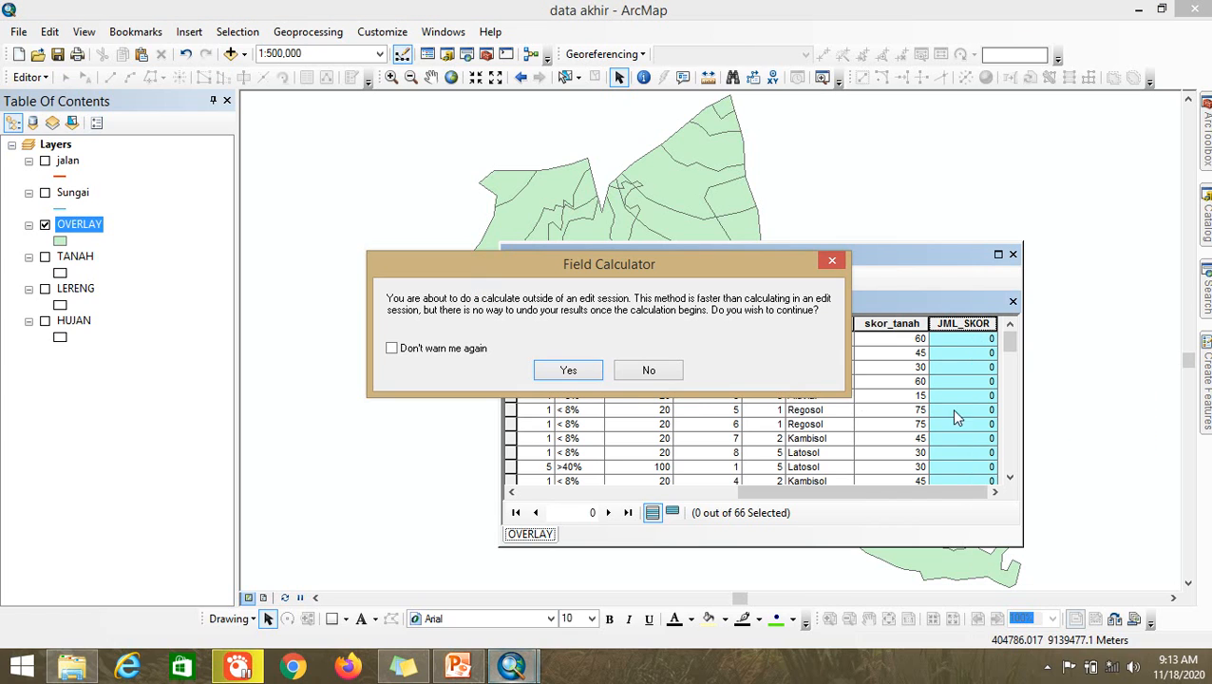
{"action": "left_click", "coordinate": [569, 372]}
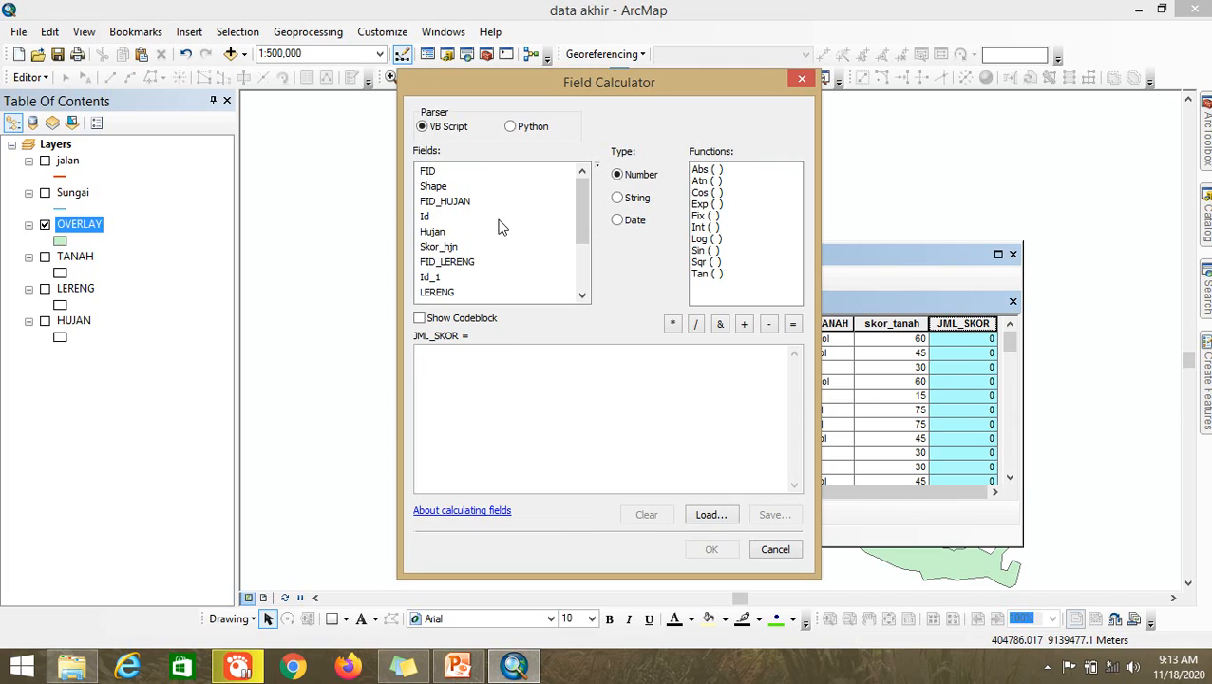
{"action": "double_click", "coordinate": [443, 249]}
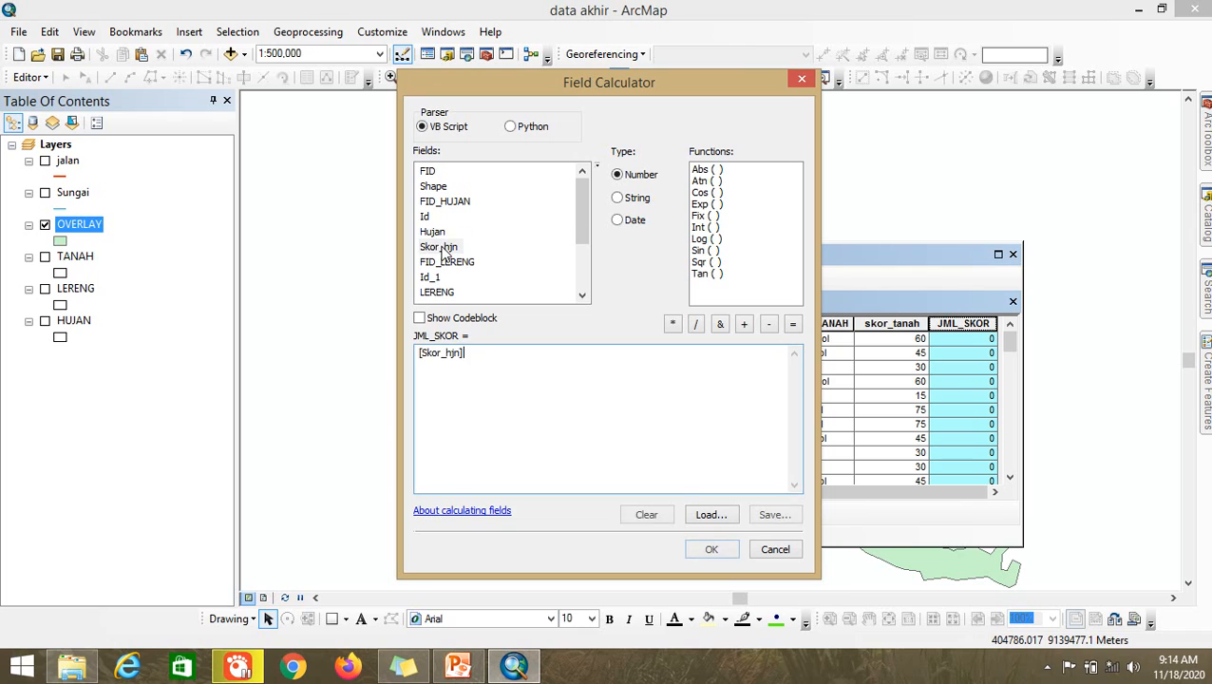
{"action": "left_click", "coordinate": [744, 324]}
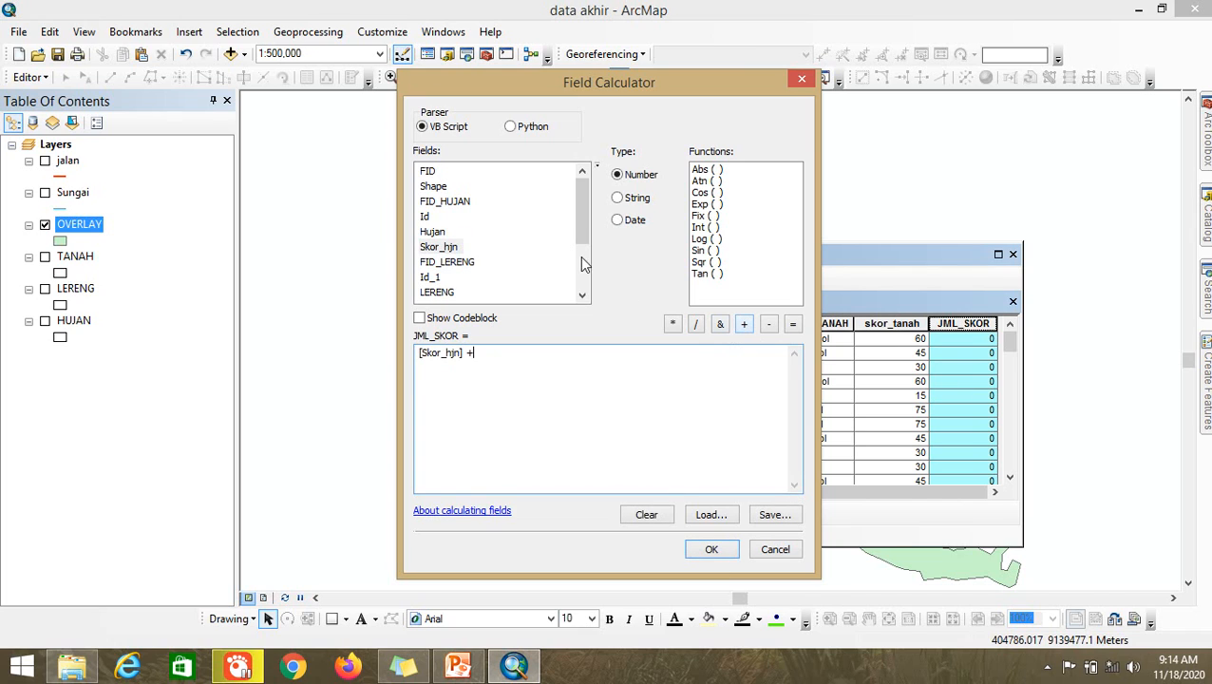
{"action": "scroll", "coordinate": [583, 264], "scroll_direction": "down", "scroll_amount": 1}
{"action": "double_click", "coordinate": [457, 263]}
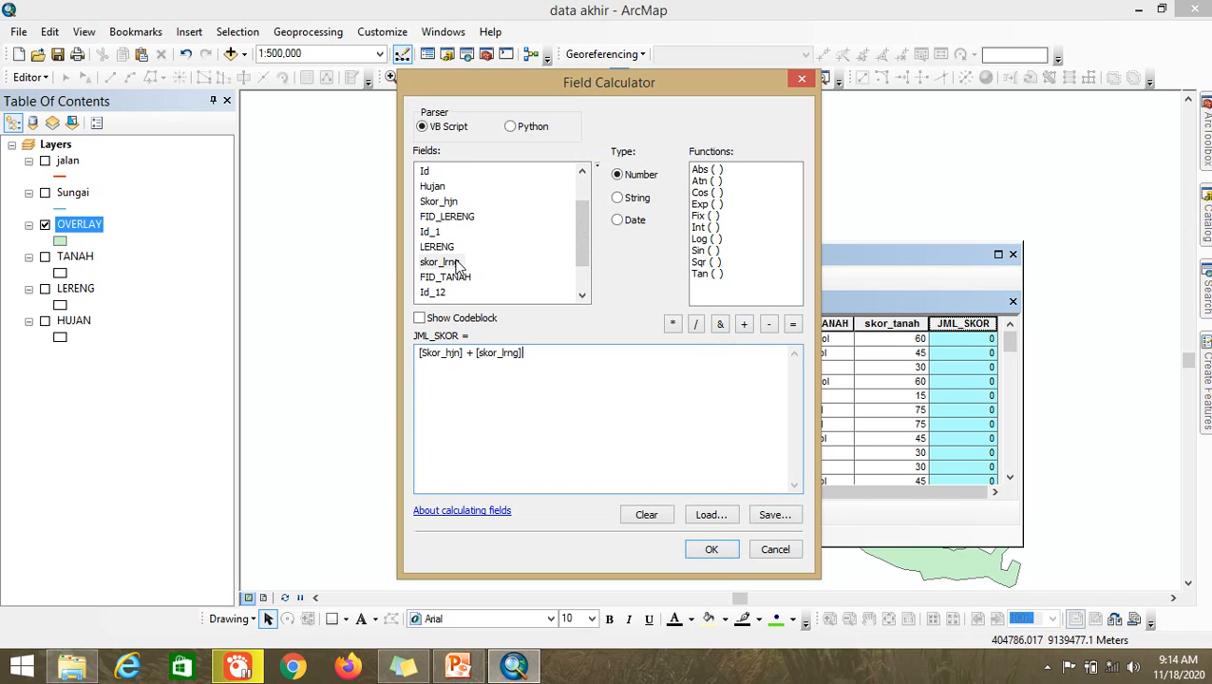
{"action": "left_click", "coordinate": [744, 326]}
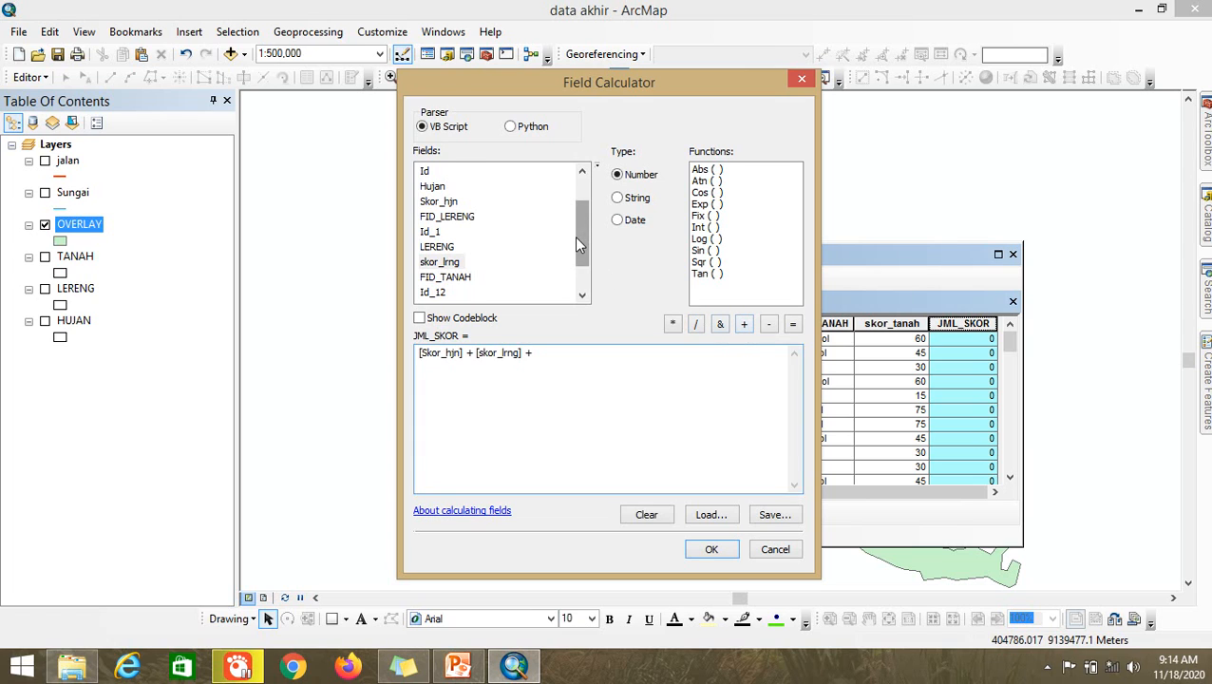
{"action": "scroll", "coordinate": [581, 233], "scroll_direction": "down", "scroll_amount": 1}
{"action": "double_click", "coordinate": [443, 276]}
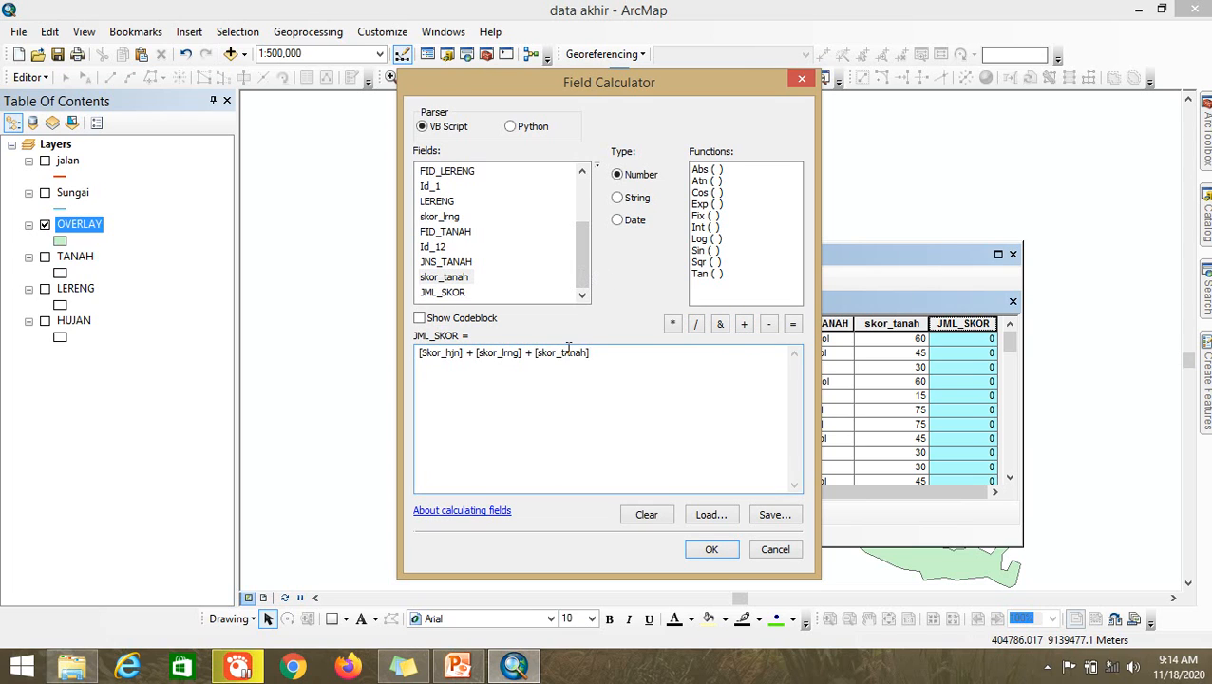
{"action": "left_click", "coordinate": [722, 548]}
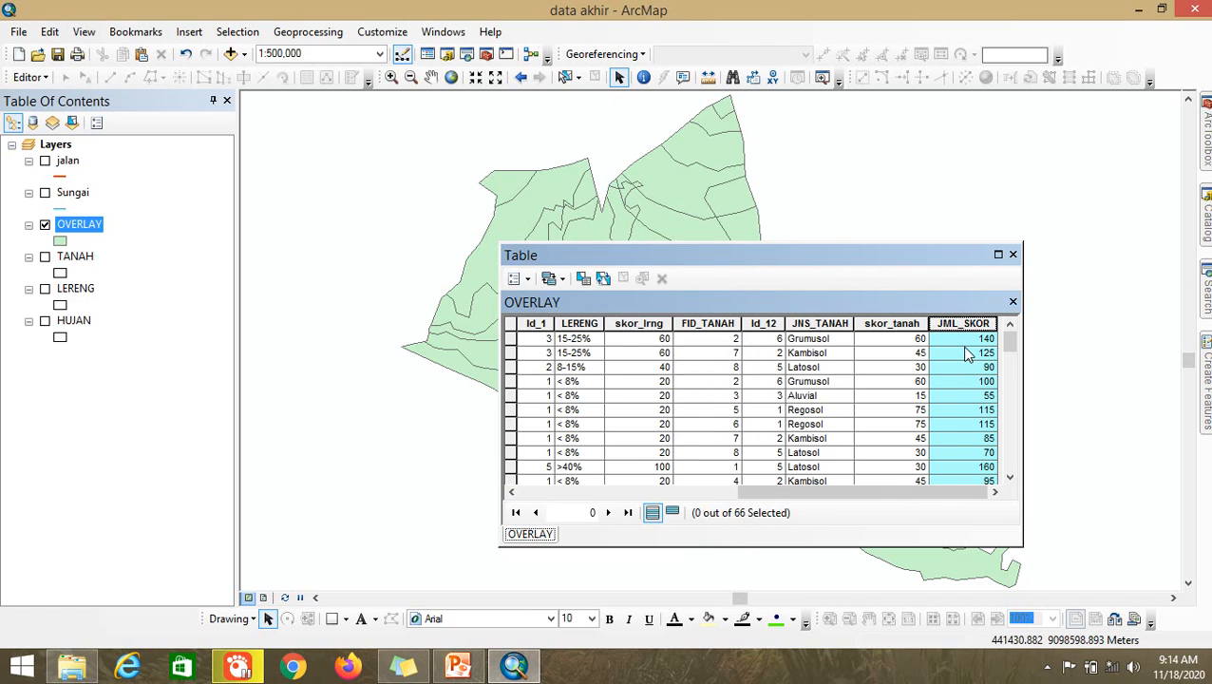
Step: Sort the OVERLAY table by JML_SKOR in ascending order
{"action": "scroll", "coordinate": [965, 349], "scroll_direction": "down", "scroll_amount": 5}
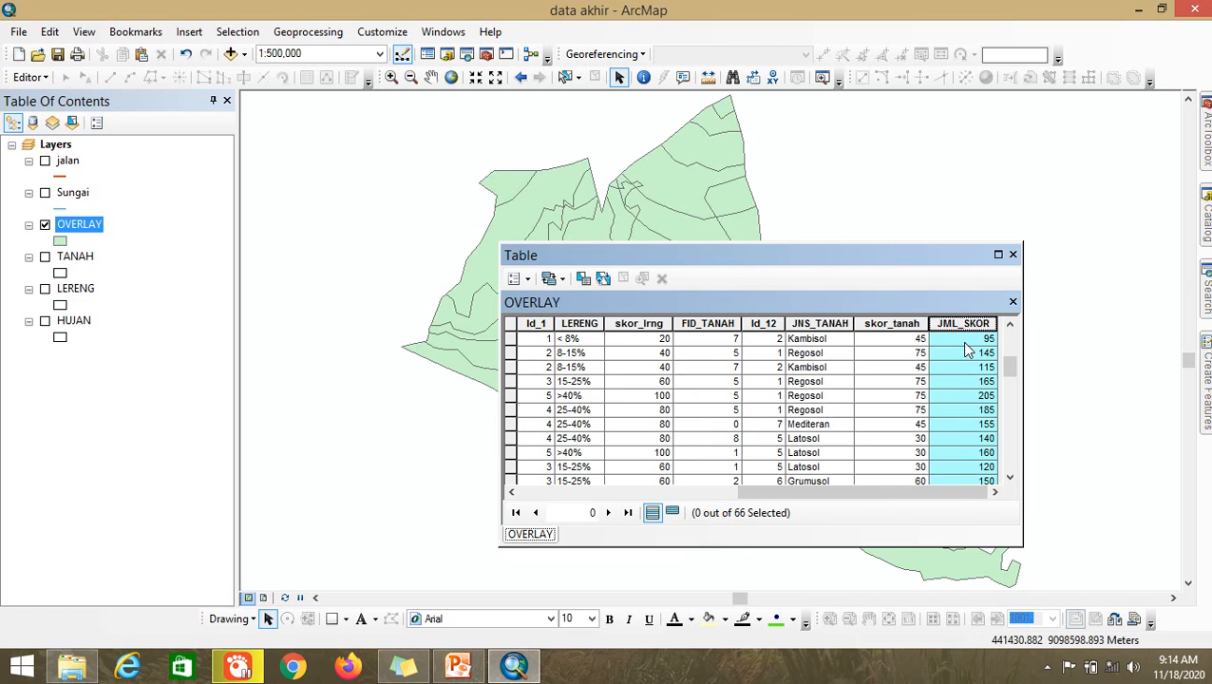
{"action": "scroll", "coordinate": [965, 350], "scroll_direction": "up", "scroll_amount": 5}
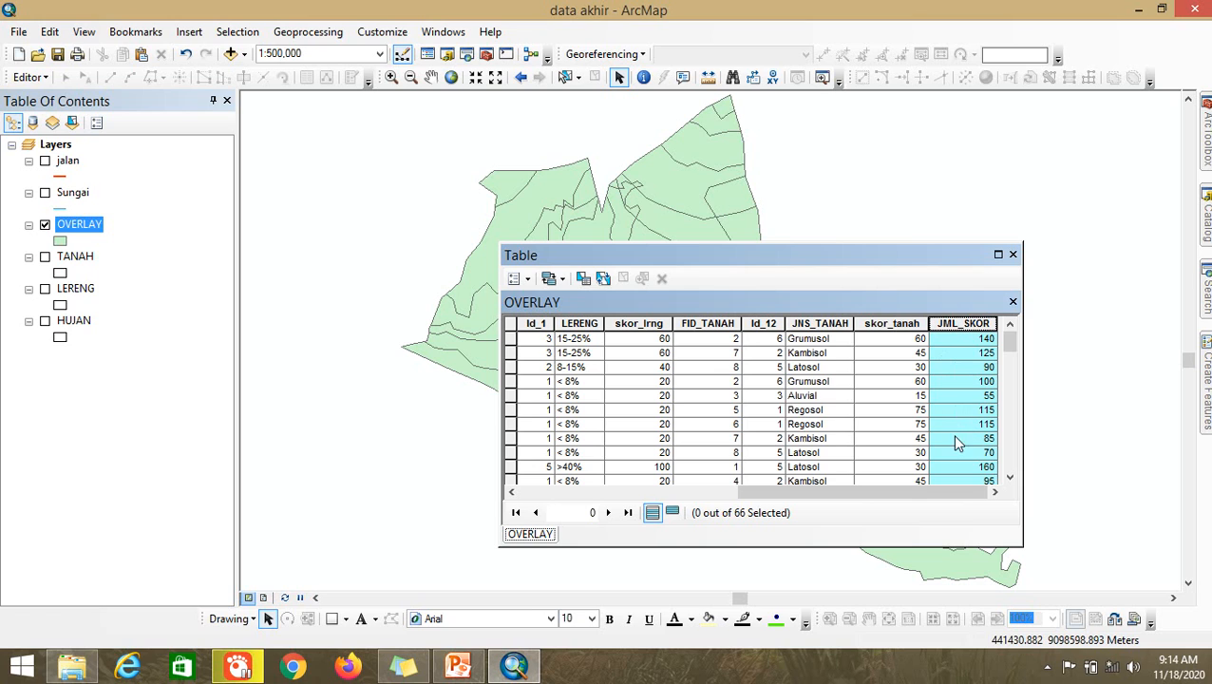
{"action": "scroll", "coordinate": [960, 418], "scroll_direction": "down", "scroll_amount": 3}
{"action": "scroll", "coordinate": [962, 415], "scroll_direction": "up", "scroll_amount": 3}
{"action": "scroll", "coordinate": [960, 415], "scroll_direction": "down", "scroll_amount": 5}
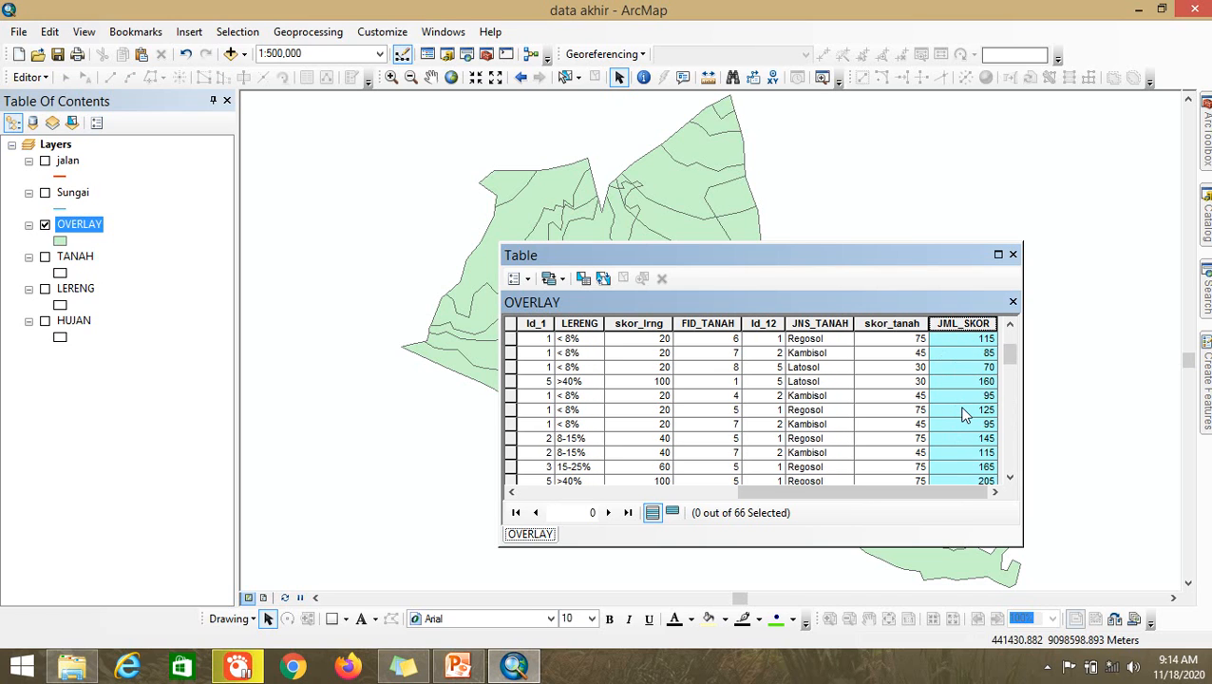
{"action": "scroll", "coordinate": [960, 415], "scroll_direction": "up", "scroll_amount": 5}
{"action": "right_click", "coordinate": [960, 327]}
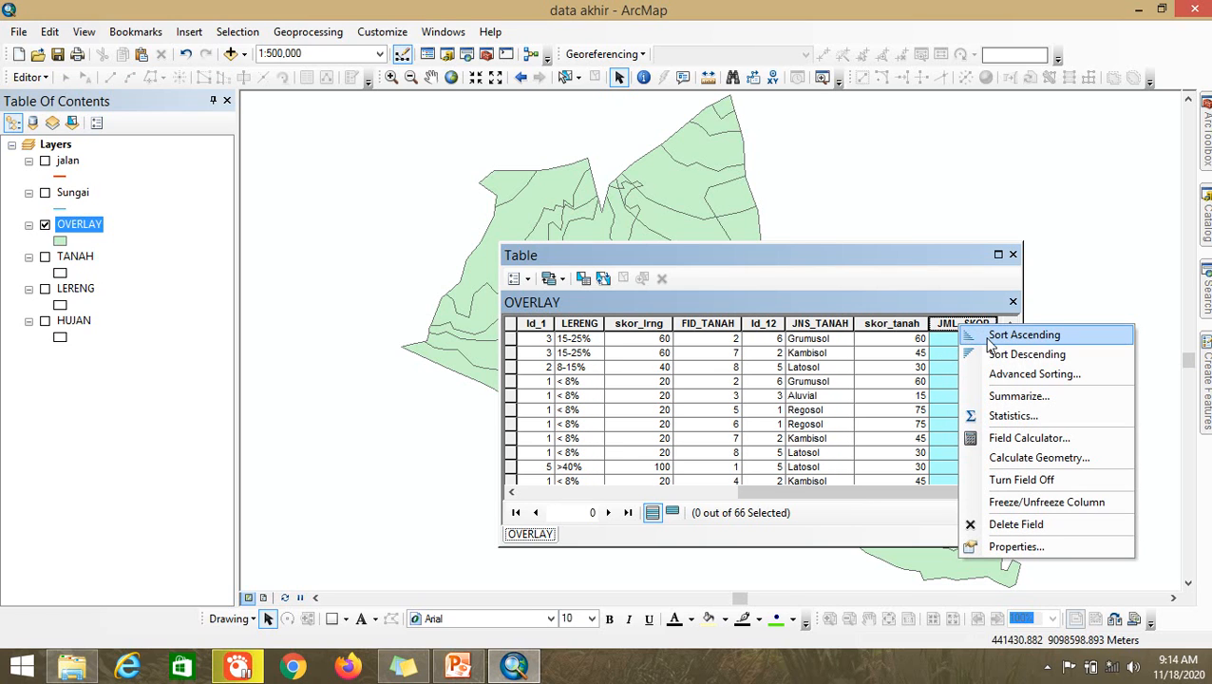
{"action": "left_click", "coordinate": [991, 338]}
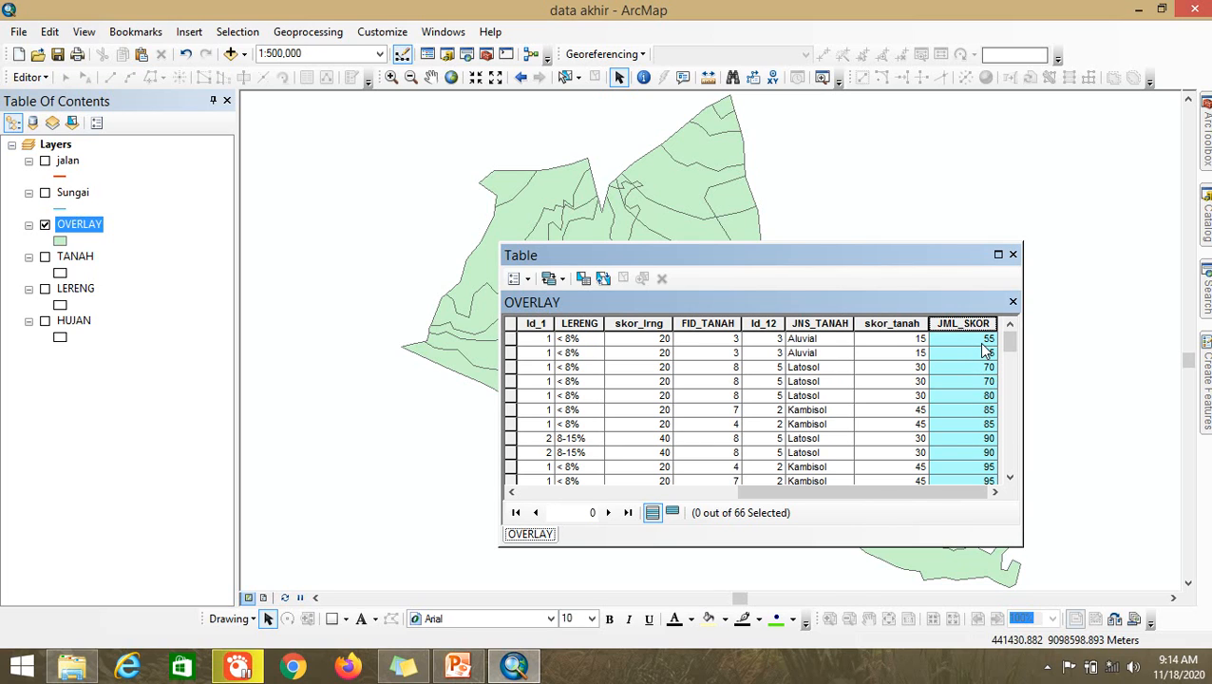
Step: Examine the lowest and highest JML_SKOR values in the sorted table
{"action": "scroll", "coordinate": [986, 350], "scroll_direction": "down", "scroll_amount": 18}
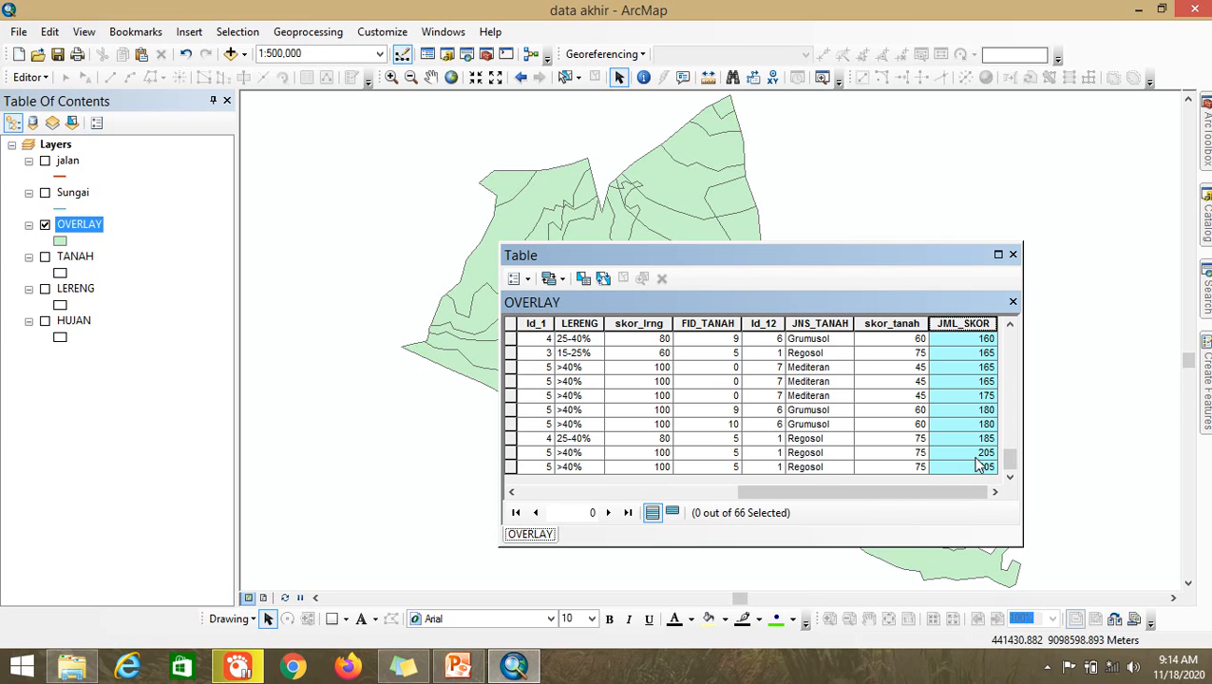
{"action": "scroll", "coordinate": [980, 467], "scroll_direction": "up", "scroll_amount": 17}
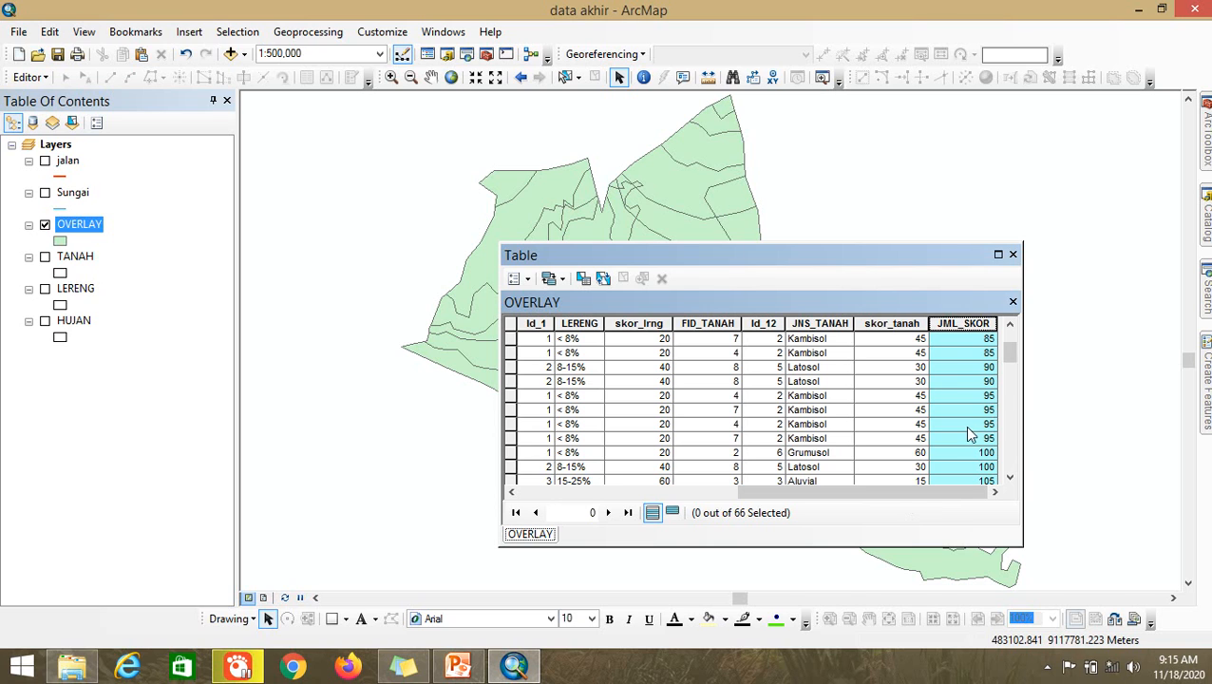
{"action": "scroll", "coordinate": [969, 439], "scroll_direction": "down", "scroll_amount": 6}
{"action": "scroll", "coordinate": [969, 439], "scroll_direction": "down", "scroll_amount": 6}
{"action": "scroll", "coordinate": [966, 431], "scroll_direction": "up", "scroll_amount": 15}
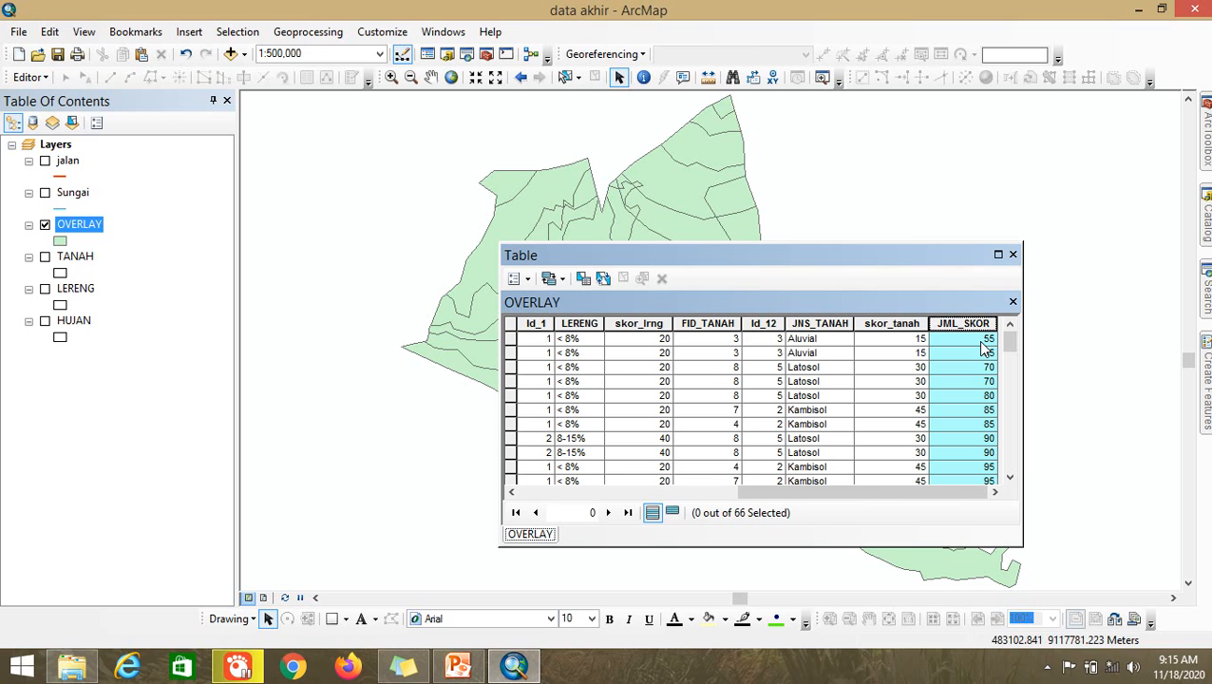
Step: Search Windows for the Calculator app and open it
{"action": "key", "text": "super"}
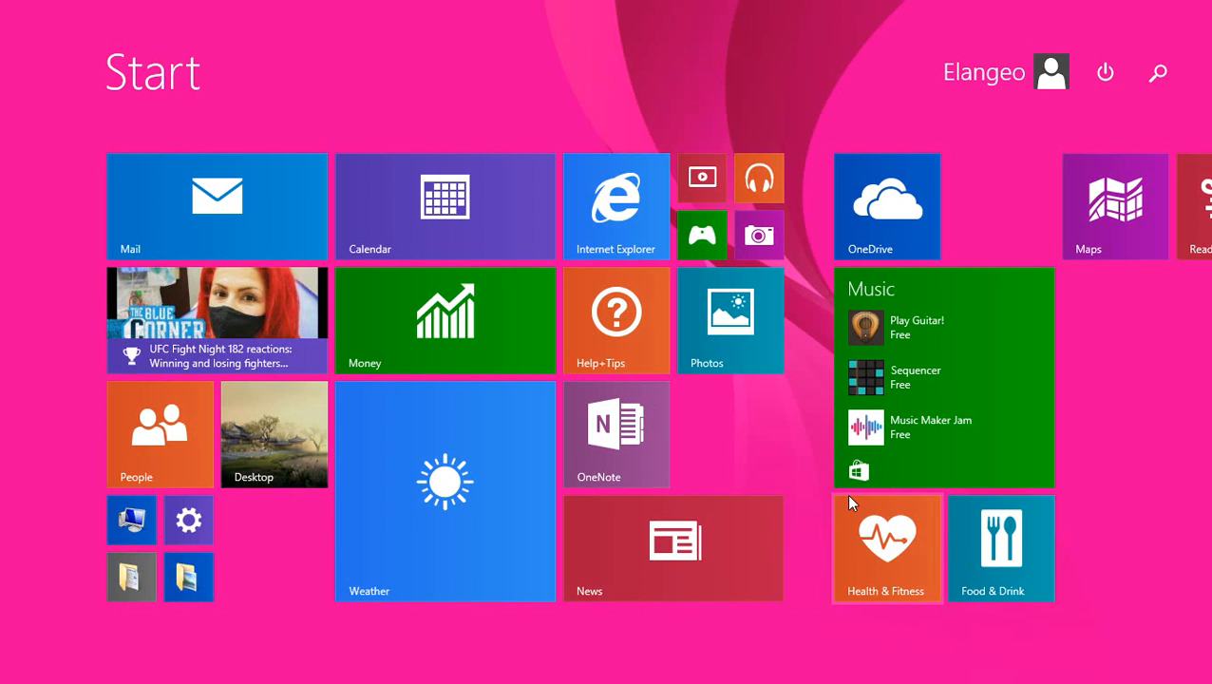
{"action": "key", "text": "super+q"}
{"action": "type", "text": "CA"}
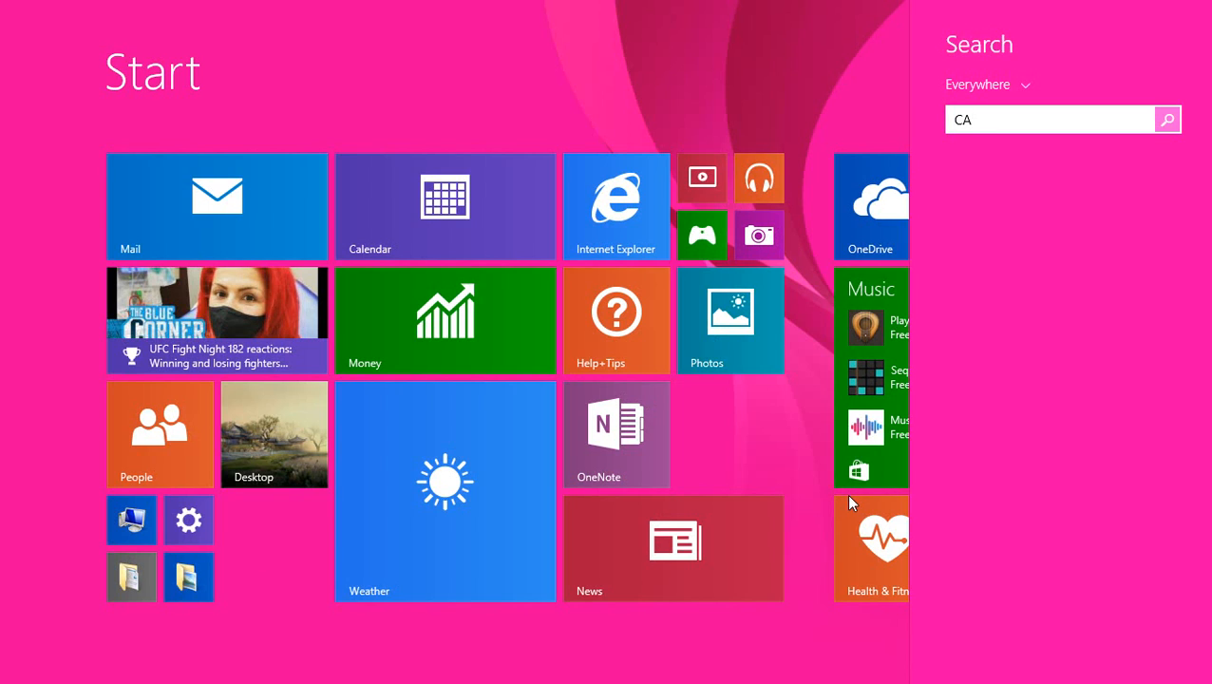
{"action": "type", "text": "L"}
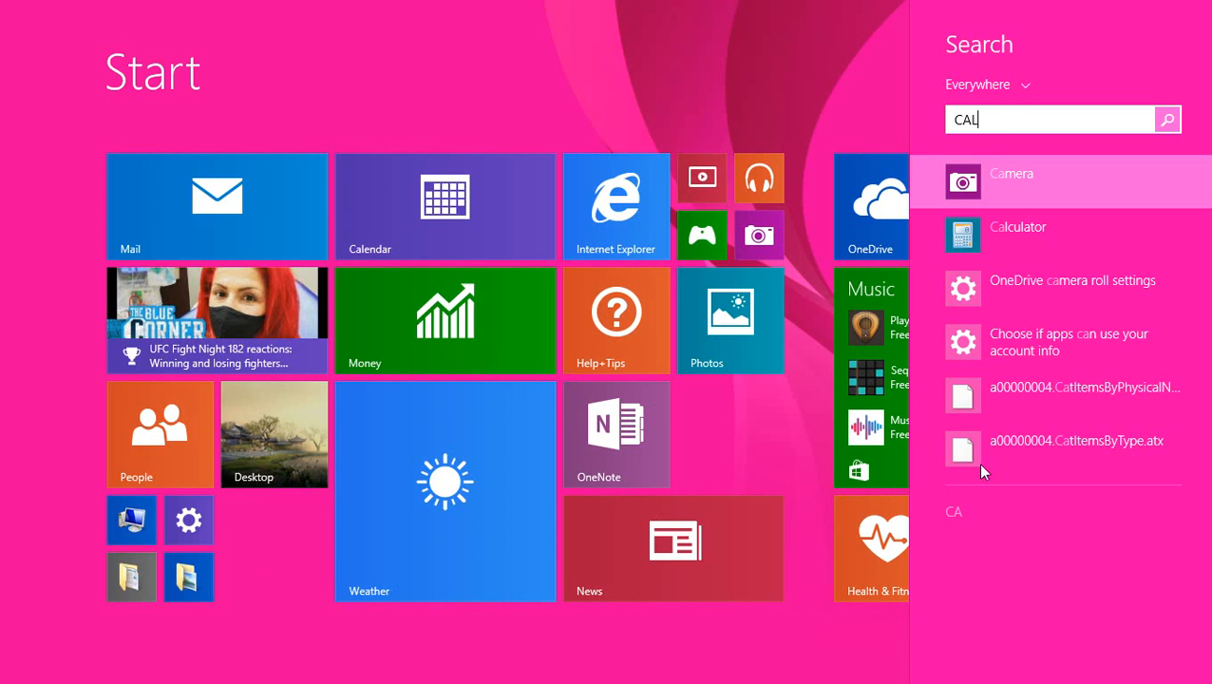
{"action": "left_click", "coordinate": [1017, 195]}
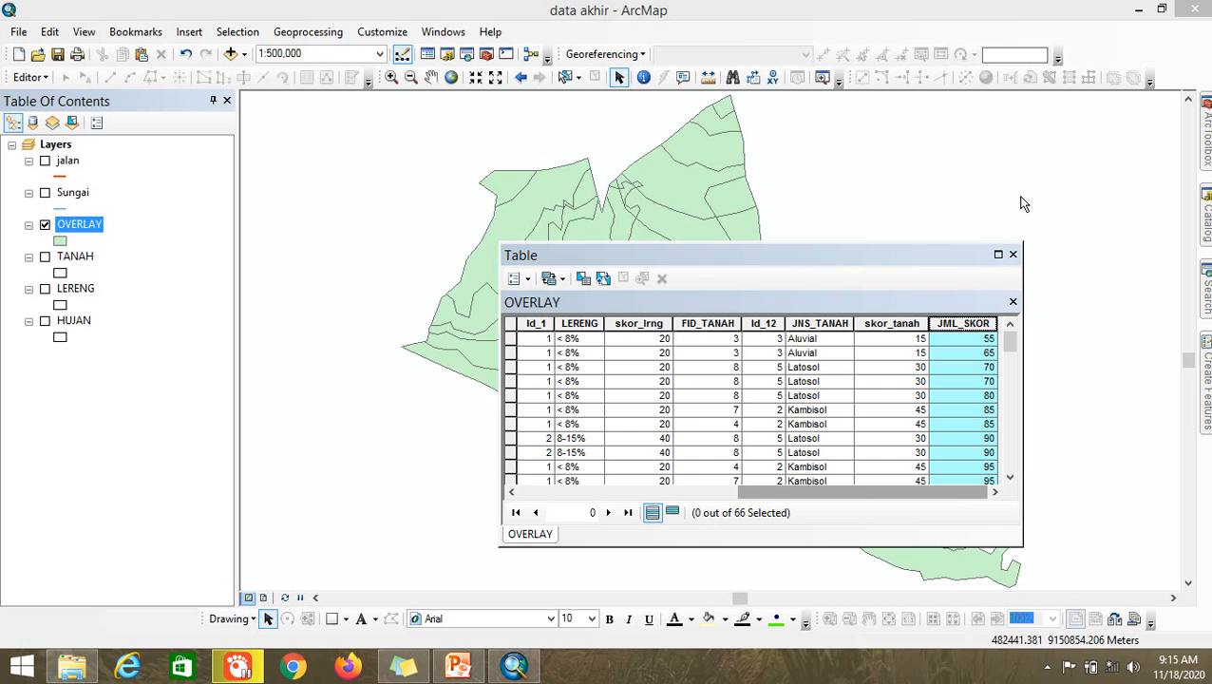
Step: Calculate the JML_SKOR range in the Calculator as 205 - 55
{"action": "left_click_drag", "start_coordinate": [600, 268], "coordinate": [429, 272]}
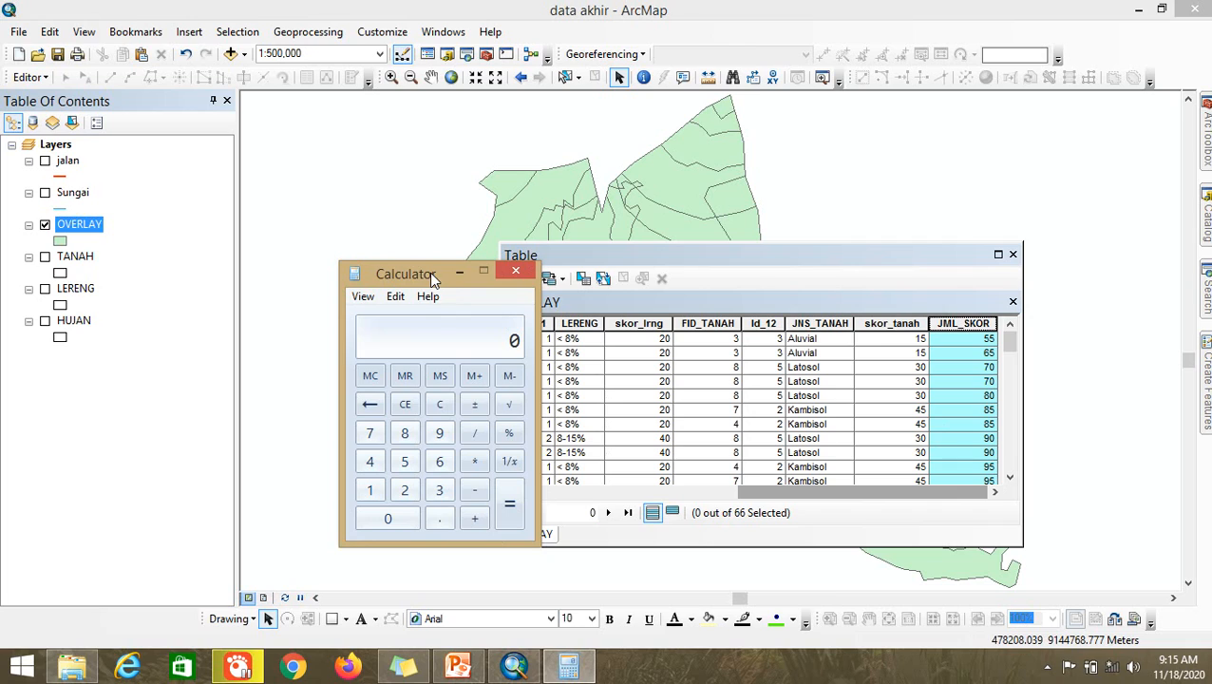
{"action": "left_click", "coordinate": [405, 490]}
{"action": "left_click", "coordinate": [403, 518]}
{"action": "left_click", "coordinate": [404, 462]}
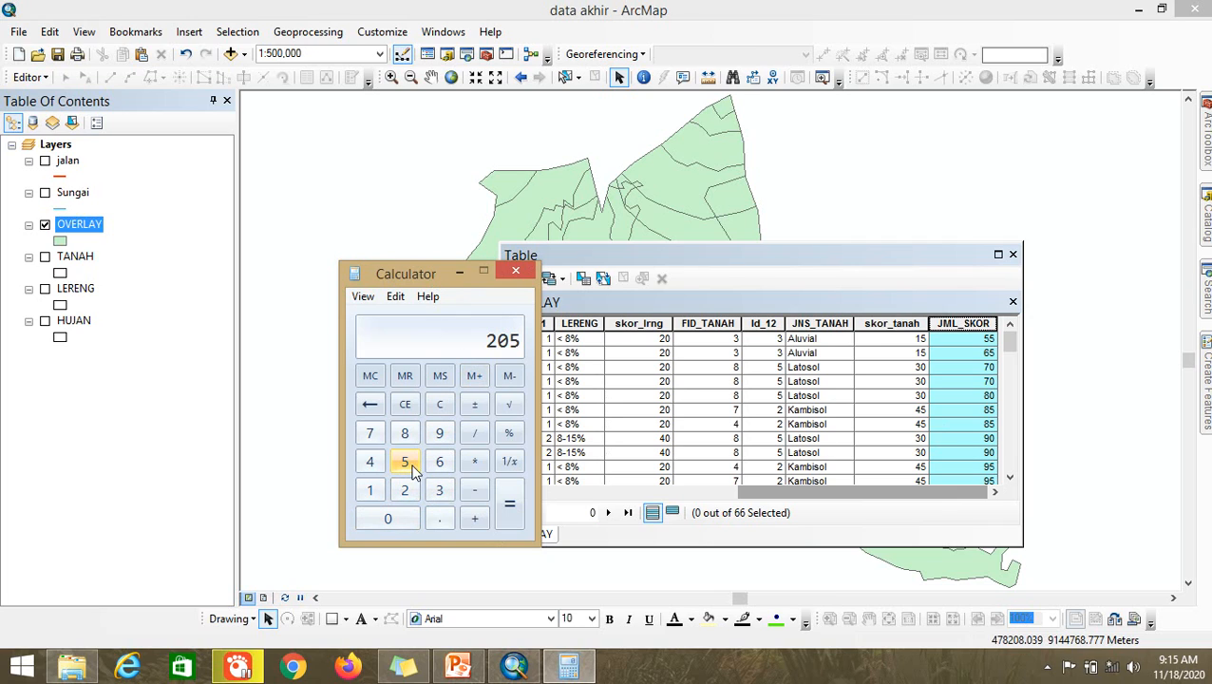
{"action": "left_click", "coordinate": [475, 491]}
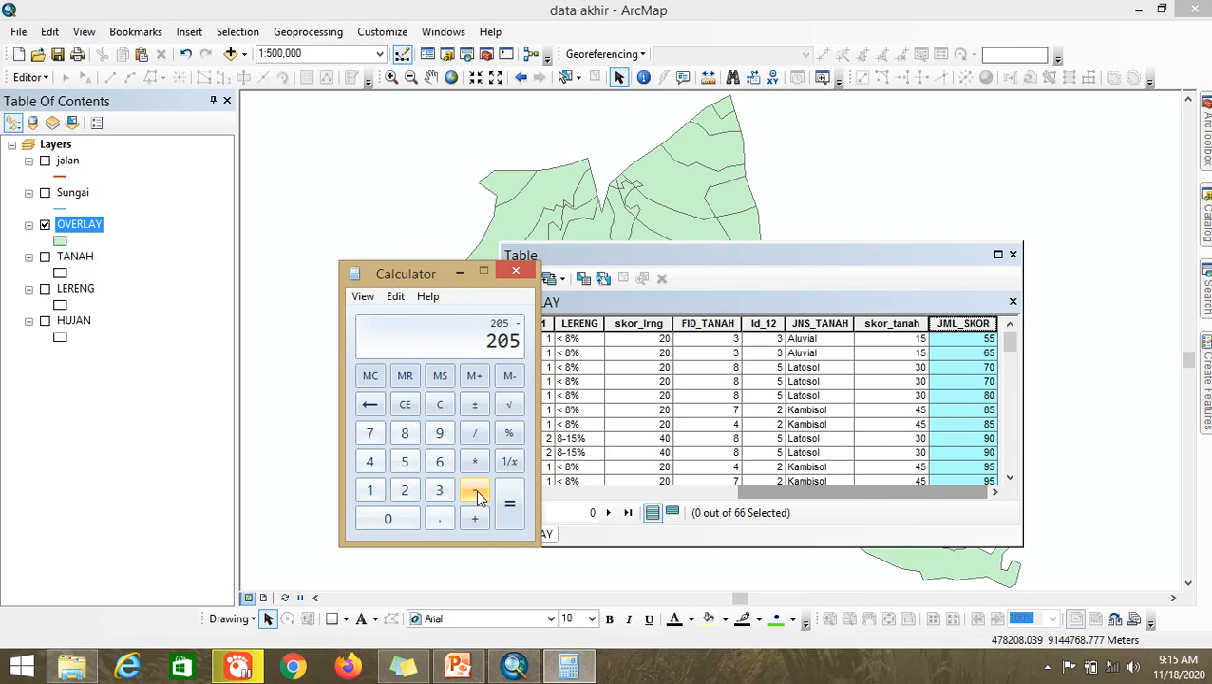
{"action": "double_click", "coordinate": [407, 466]}
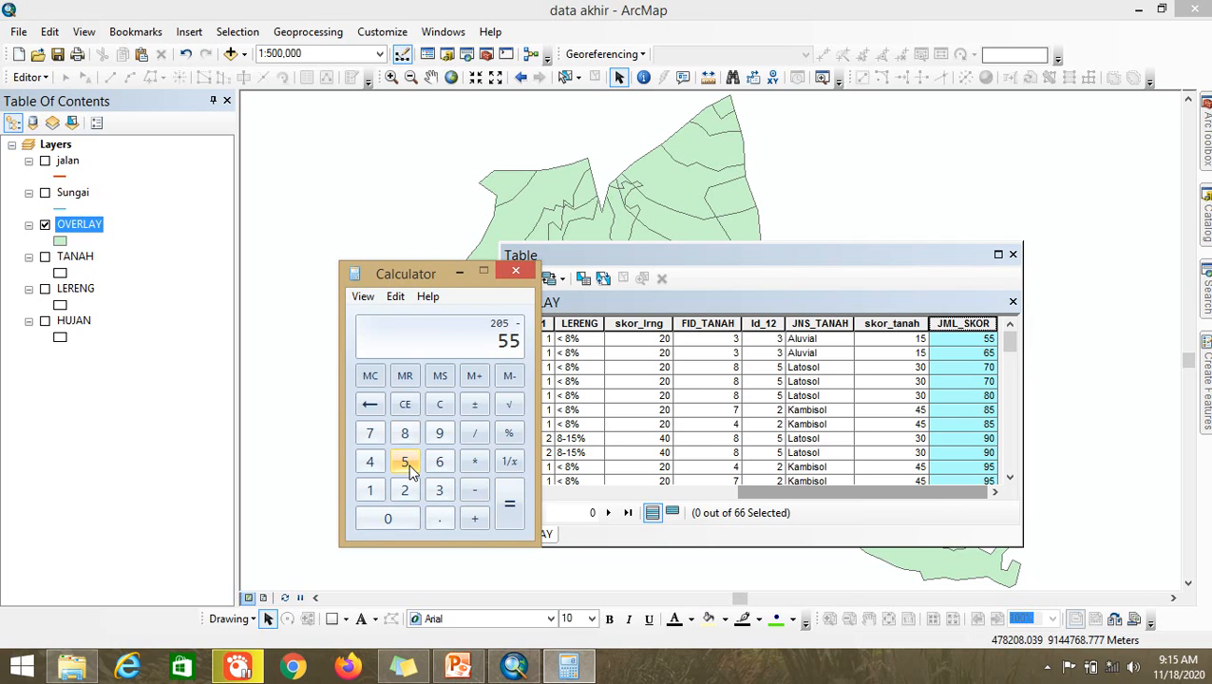
{"action": "left_click", "coordinate": [509, 509]}
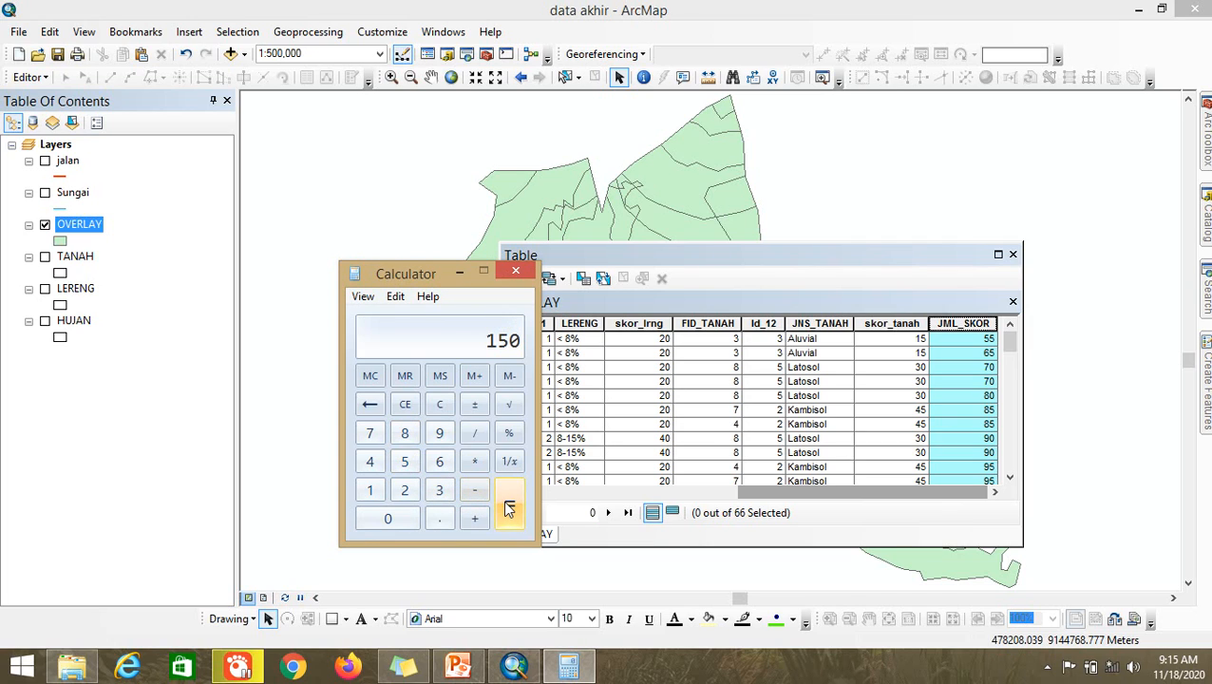
Step: Divide the calculated score range by 5 to get the class interval
{"action": "left_click", "coordinate": [474, 437]}
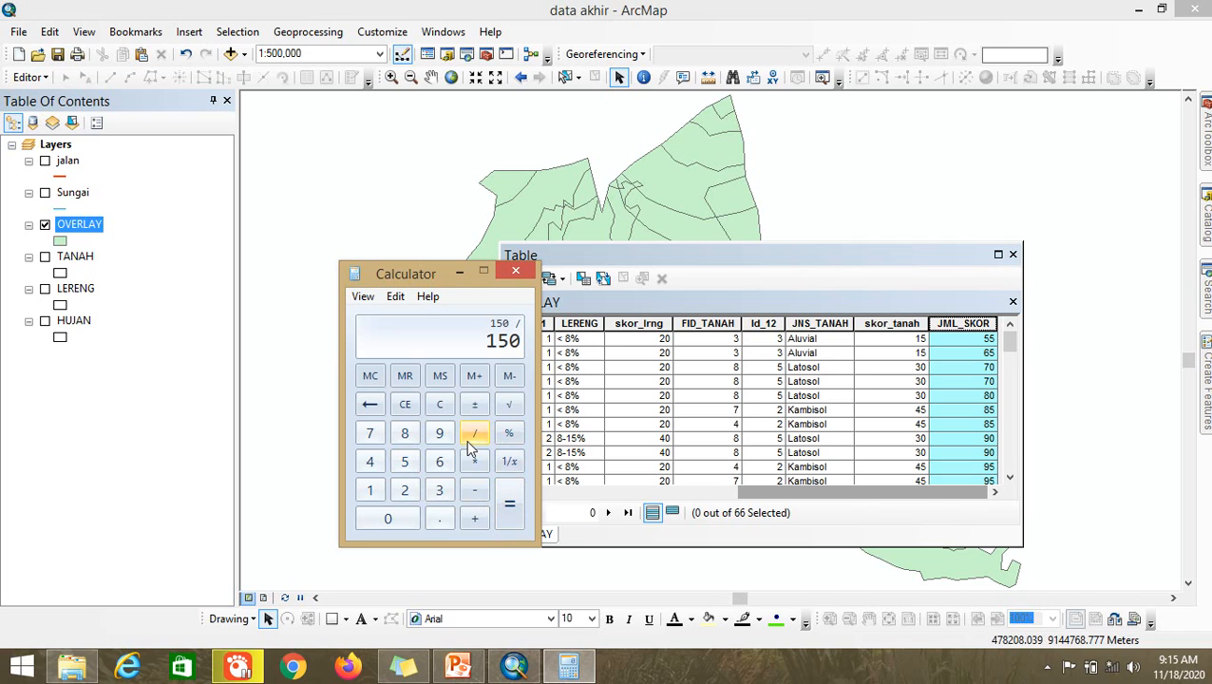
{"action": "left_click", "coordinate": [405, 463]}
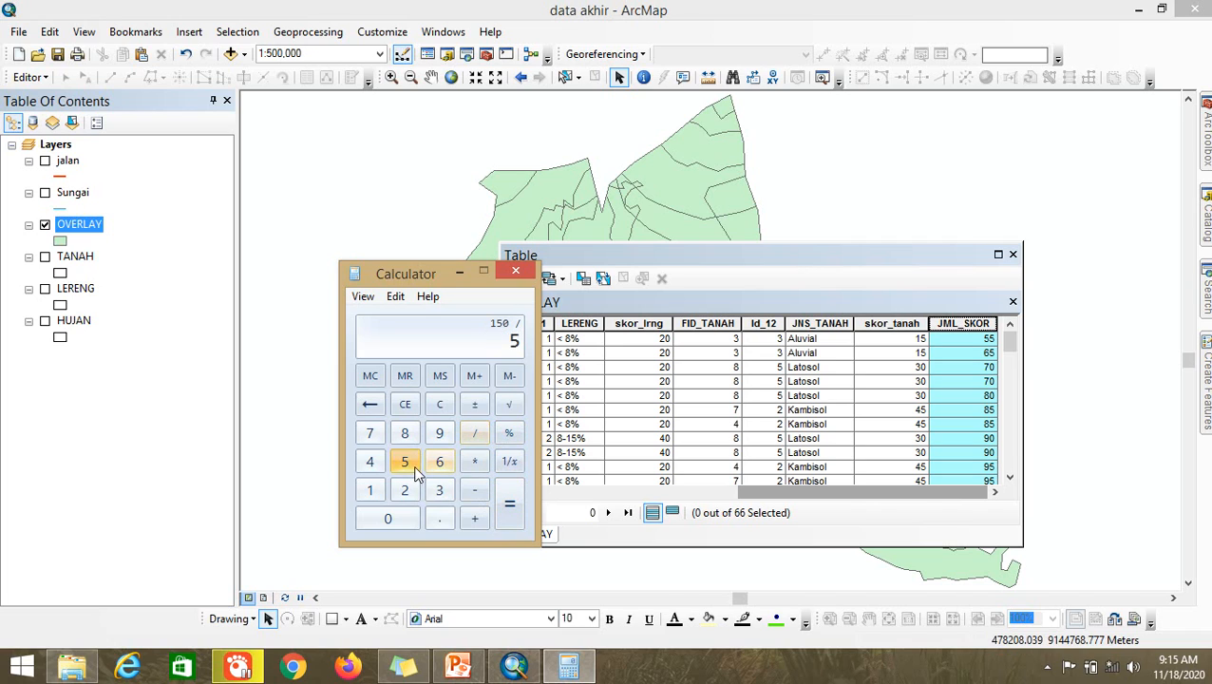
{"action": "left_click", "coordinate": [511, 508]}
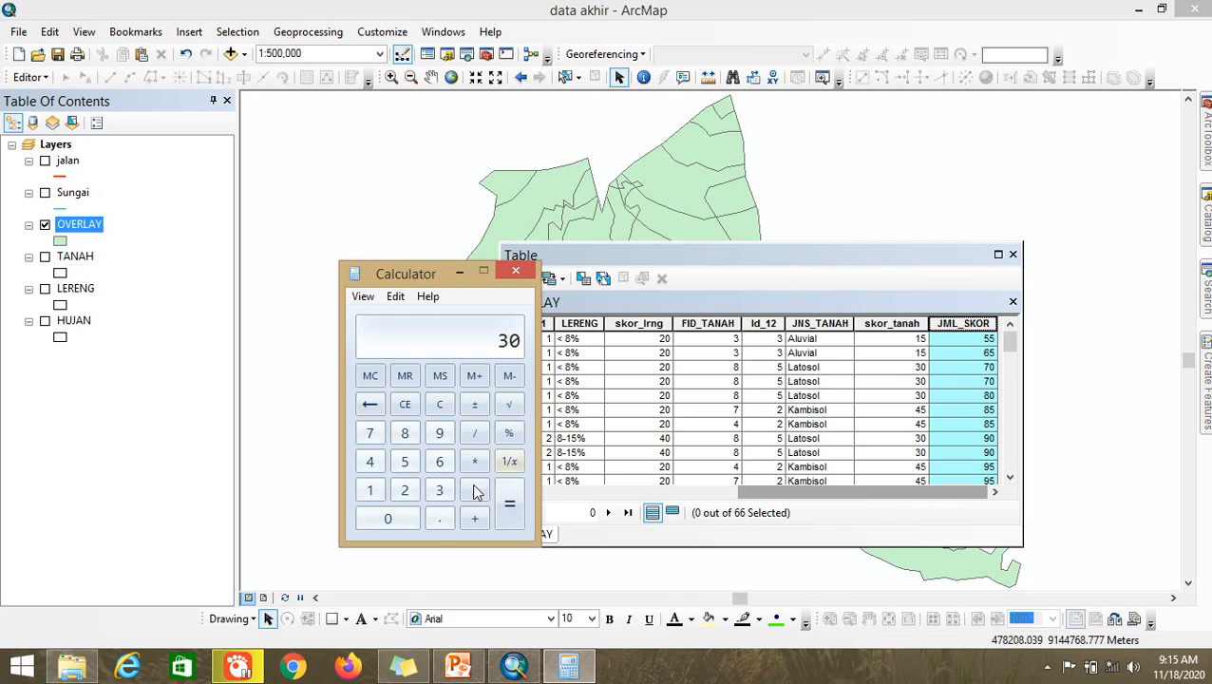
Step: Add 55, the lowest score, to the class interval to get the upper limit of the first class
{"action": "left_click", "coordinate": [473, 517]}
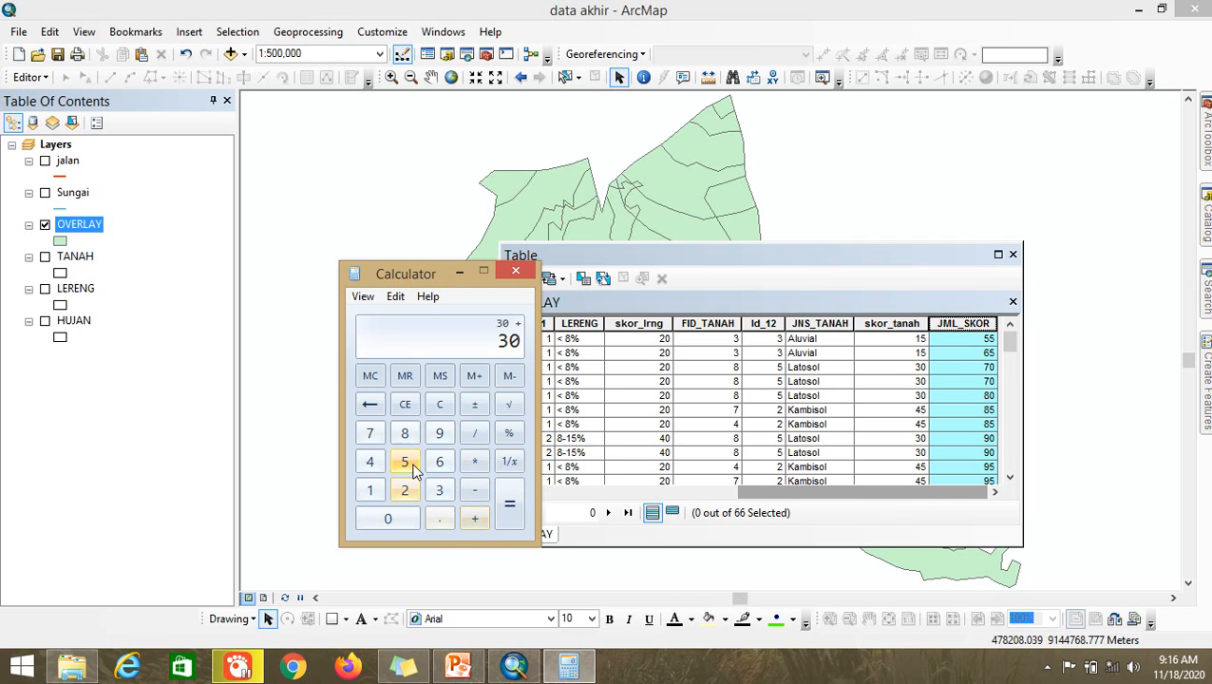
{"action": "double_click", "coordinate": [405, 461]}
{"action": "left_click", "coordinate": [511, 507]}
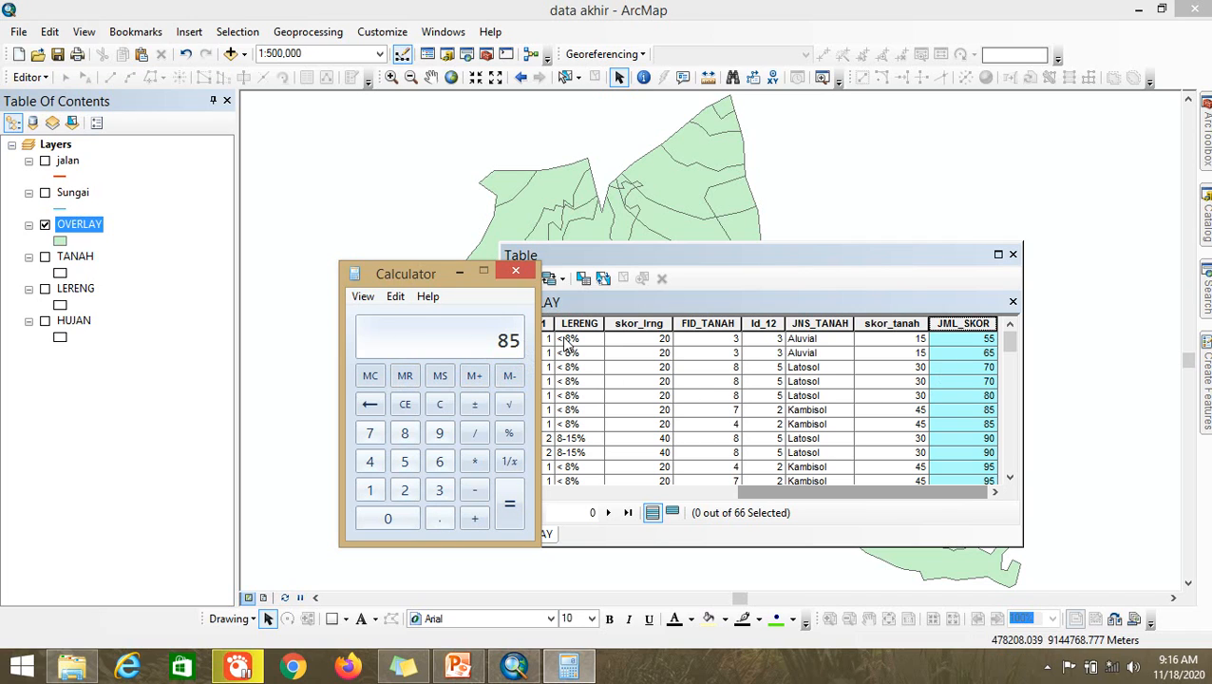
{"action": "key", "text": "plus"}
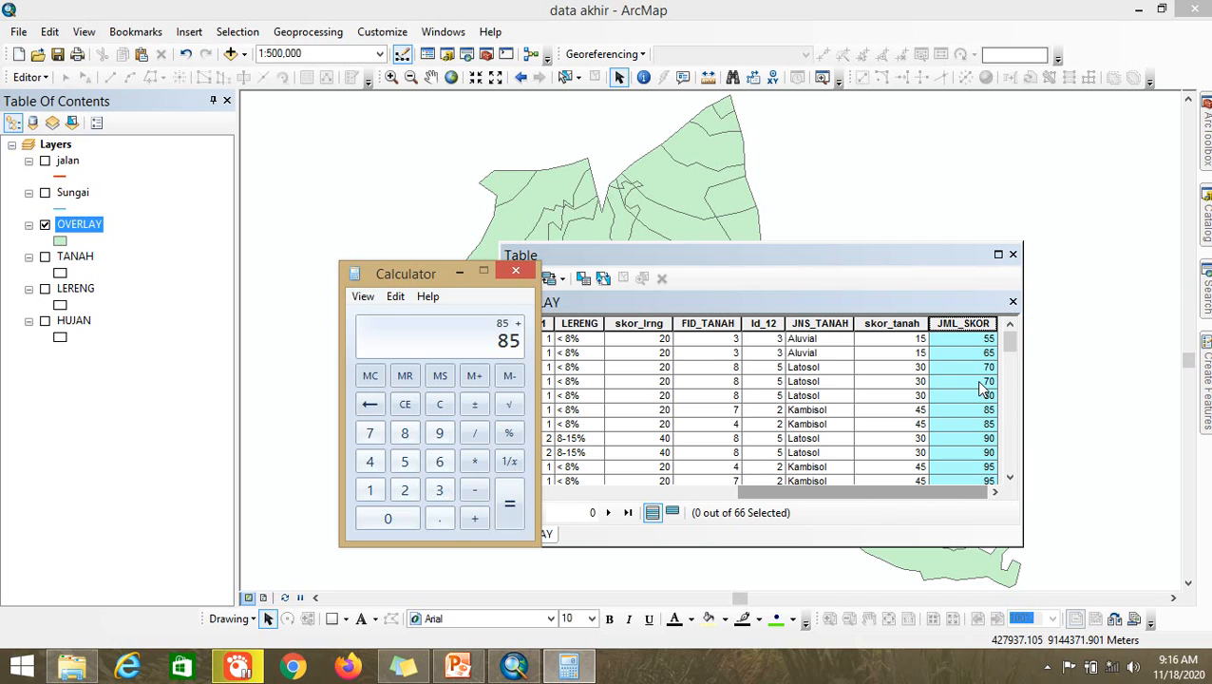
Step: Return to the OVERLAY attribute table in ArcMap and add a Text field named KET
{"action": "left_click", "coordinate": [617, 262]}
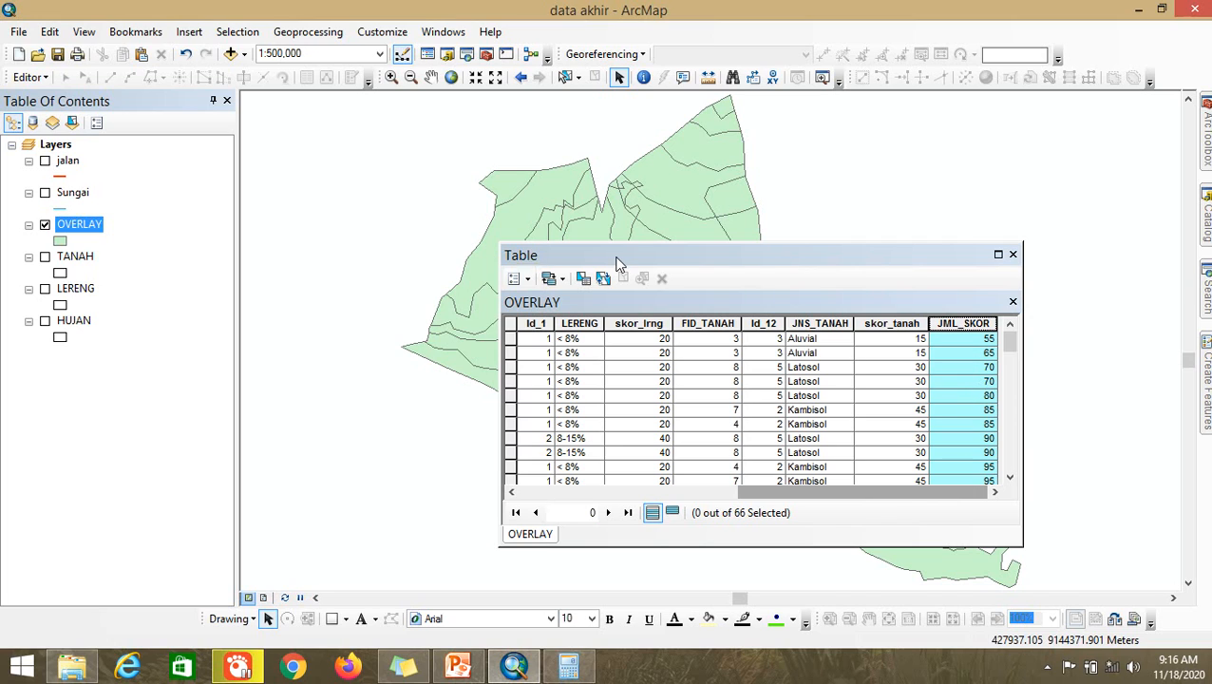
{"action": "left_click", "coordinate": [529, 279]}
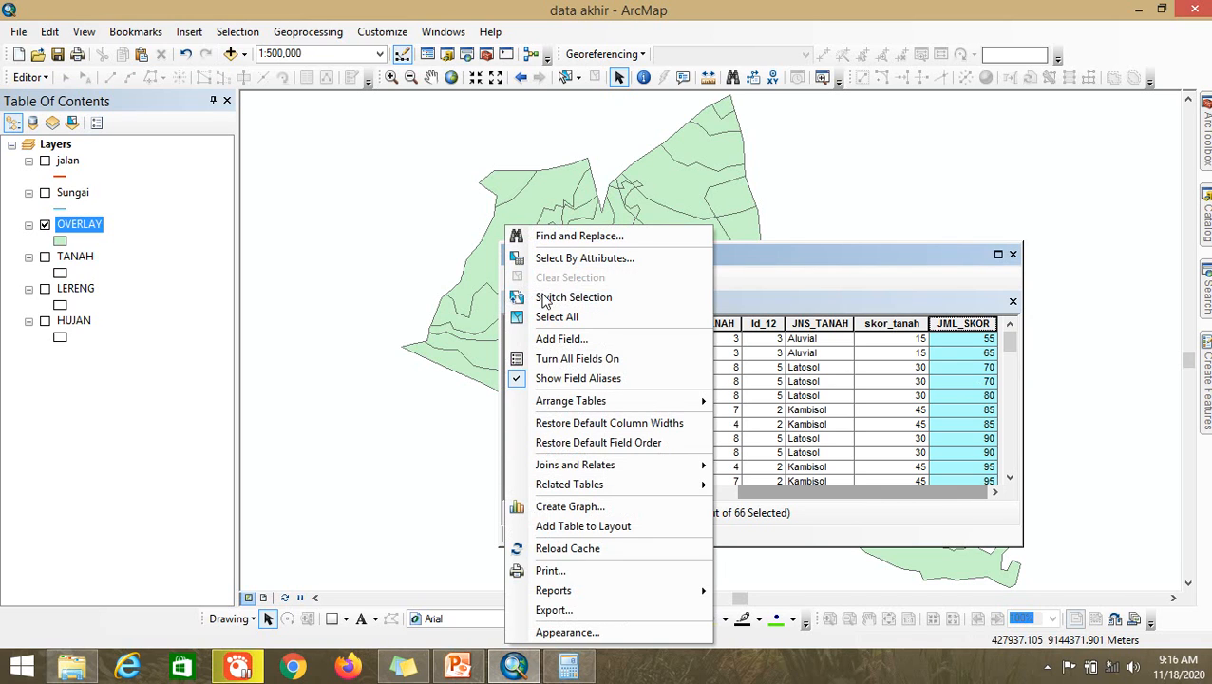
{"action": "left_click", "coordinate": [587, 337]}
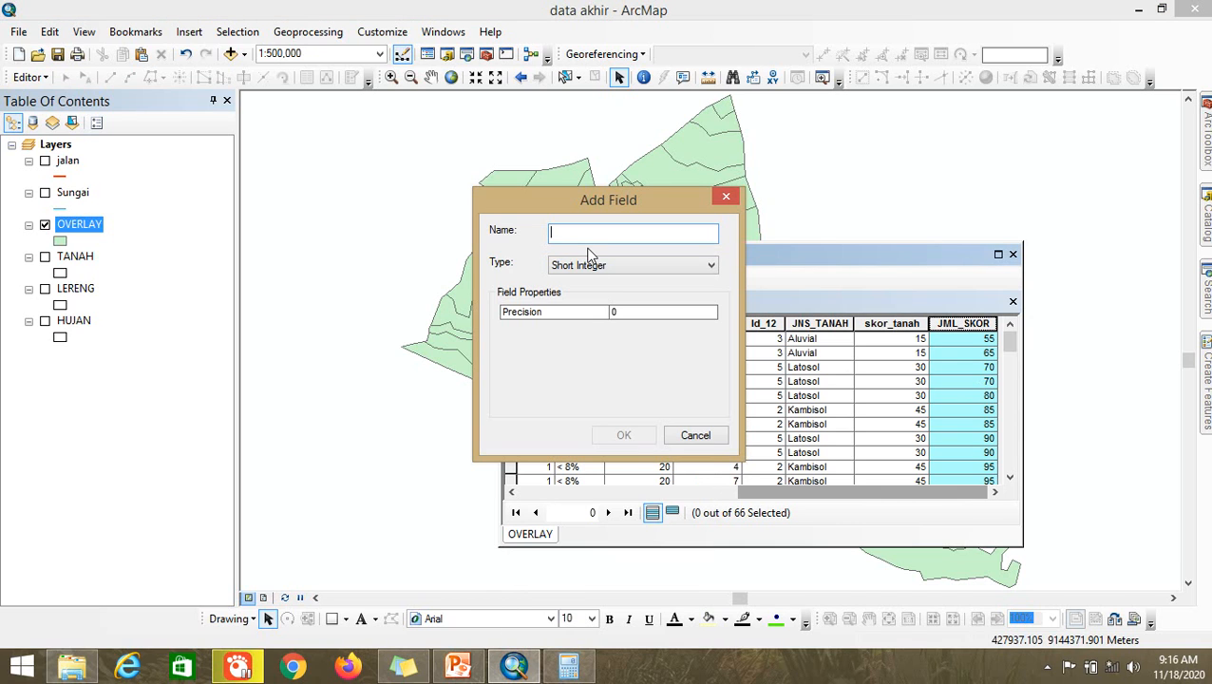
{"action": "type", "text": "KETER"}
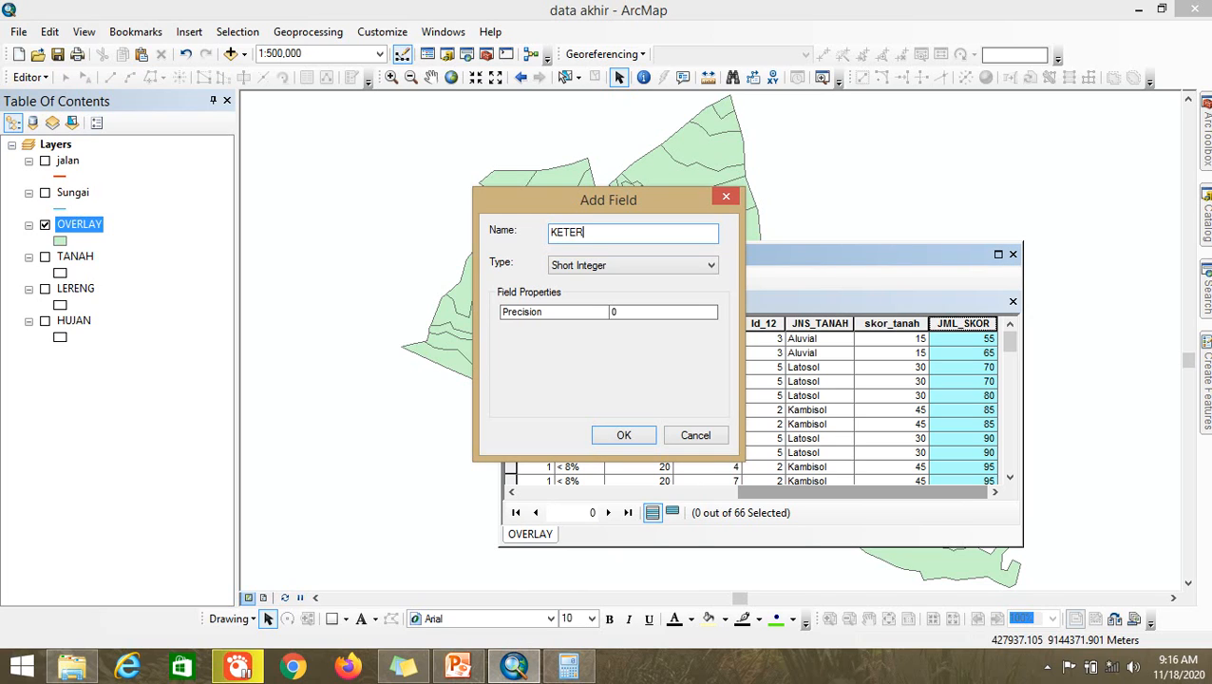
{"action": "key", "text": "BackSpace"}
{"action": "key", "text": "BackSpace"}
{"action": "left_click", "coordinate": [623, 267]}
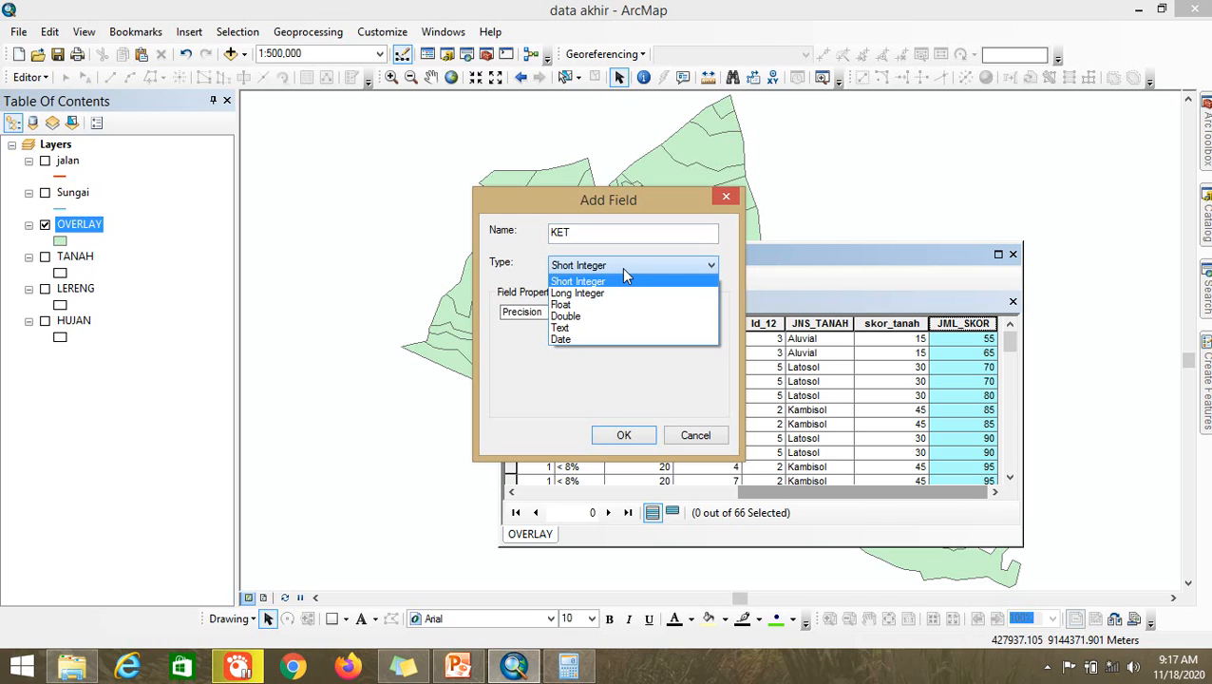
{"action": "left_click", "coordinate": [615, 327]}
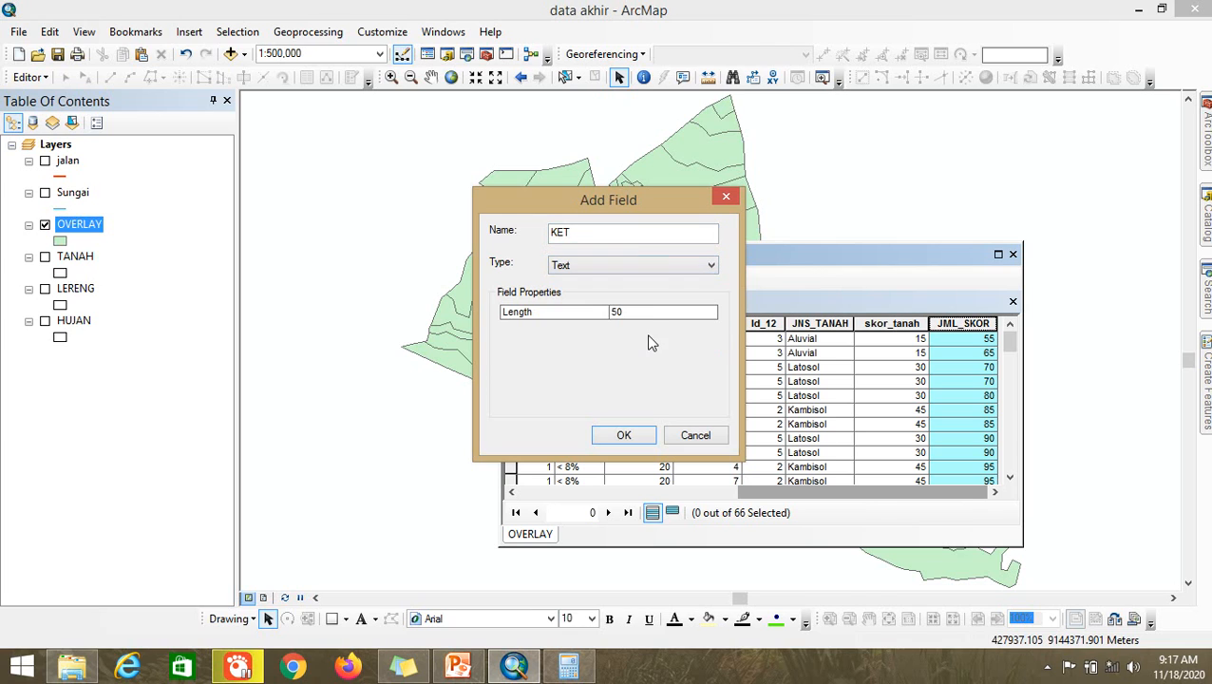
{"action": "left_click", "coordinate": [624, 439]}
{"action": "left_click_drag", "start_coordinate": [793, 494], "coordinate": [959, 494]}
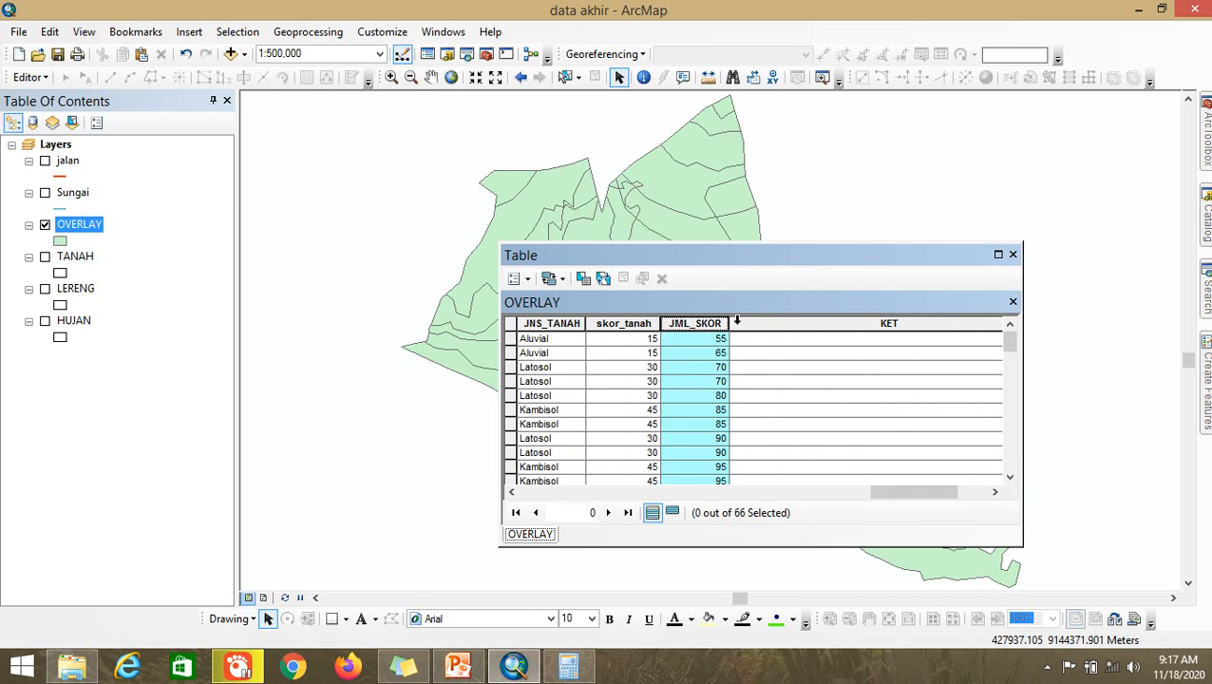
Step: Select the OVERLAY records by attributes with the clause "JML_SKOR" <= 85, checking the limit against the Calculator
{"action": "left_click", "coordinate": [514, 279]}
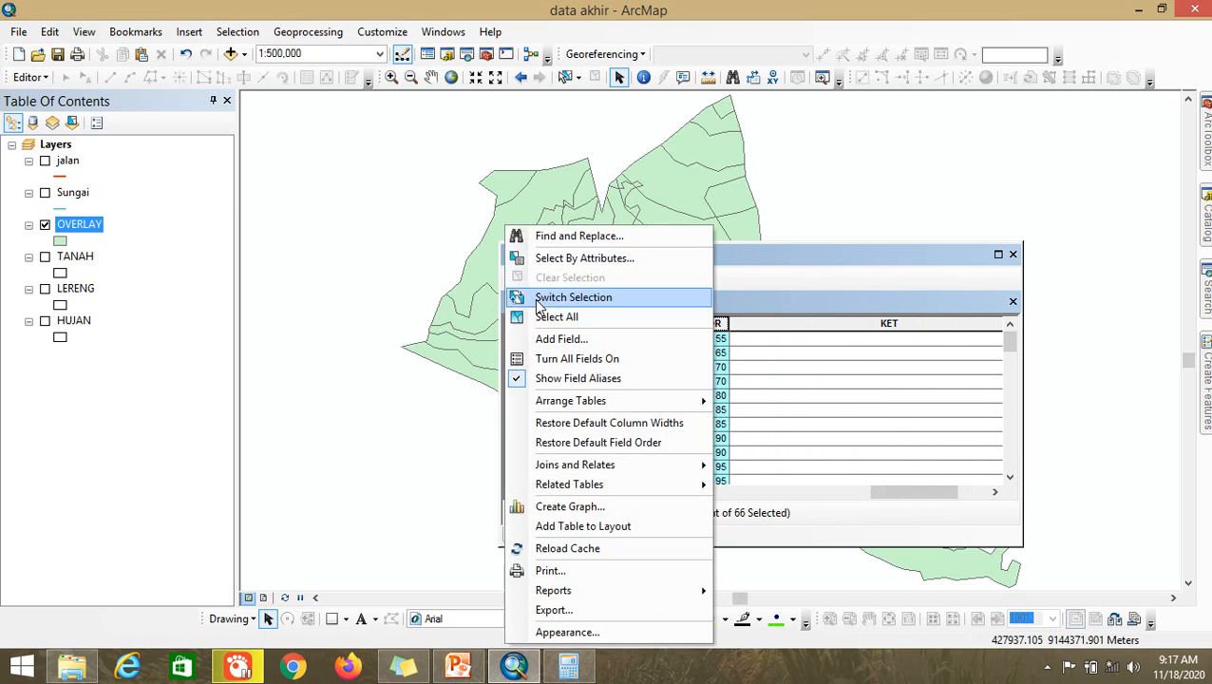
{"action": "left_click", "coordinate": [575, 259]}
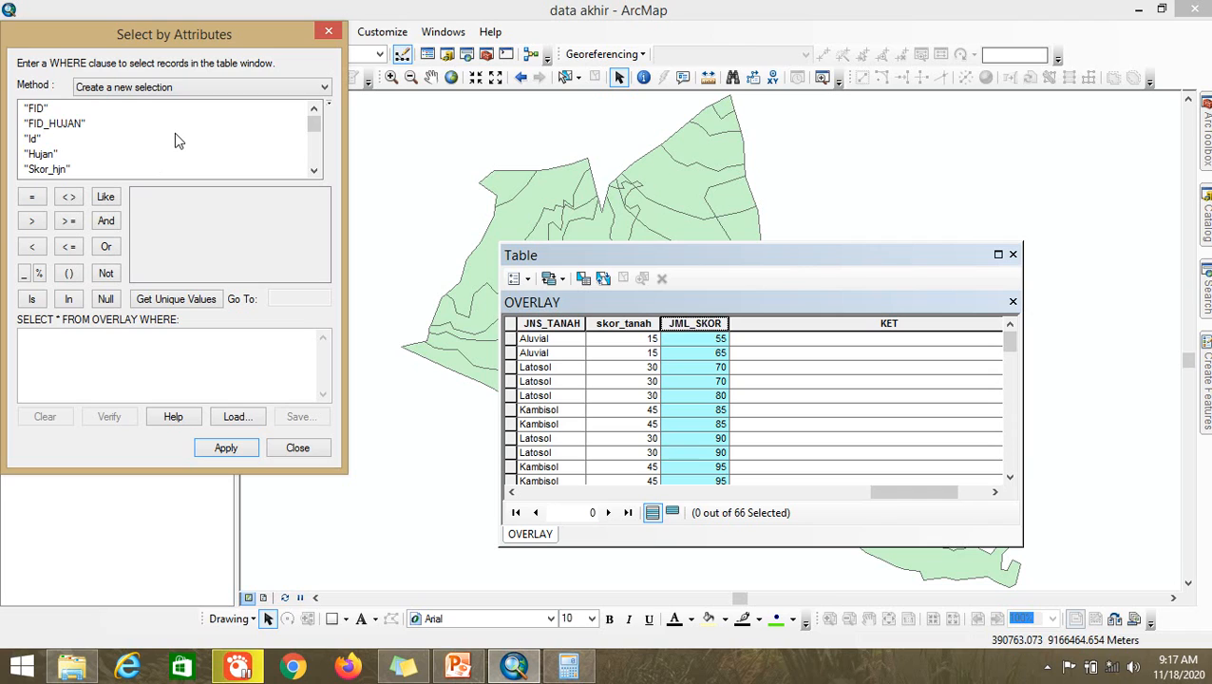
{"action": "scroll", "coordinate": [210, 148], "scroll_direction": "down", "scroll_amount": 1}
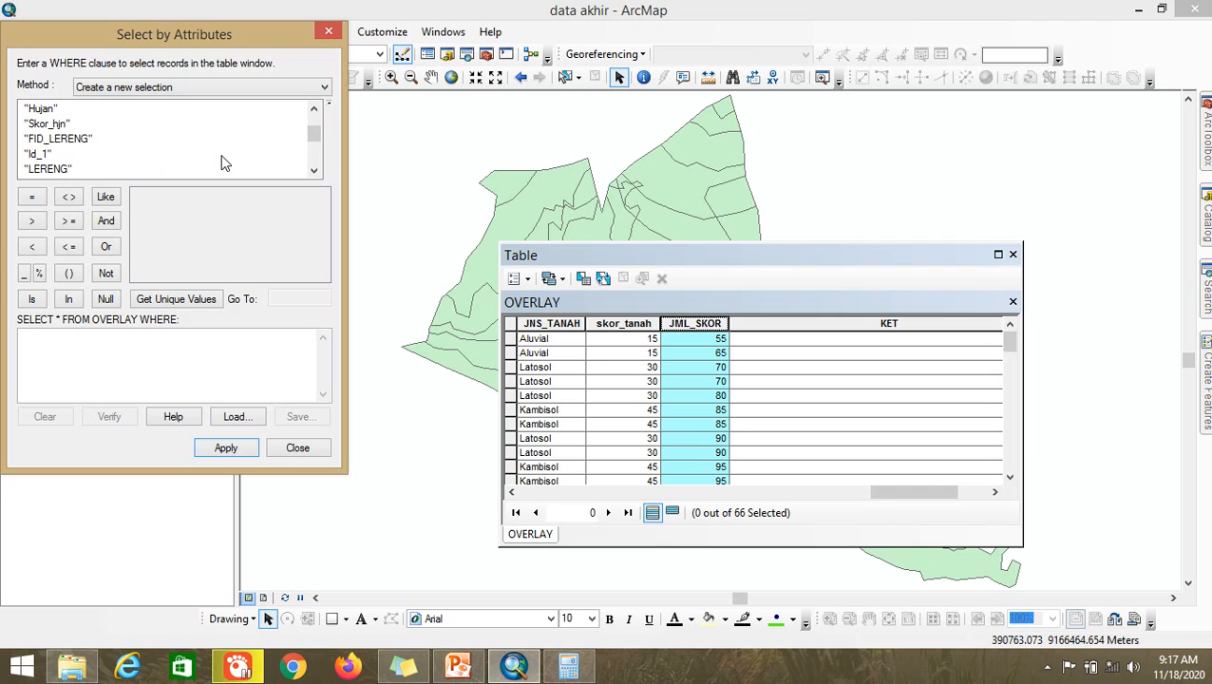
{"action": "scroll", "coordinate": [222, 163], "scroll_direction": "down", "scroll_amount": 2}
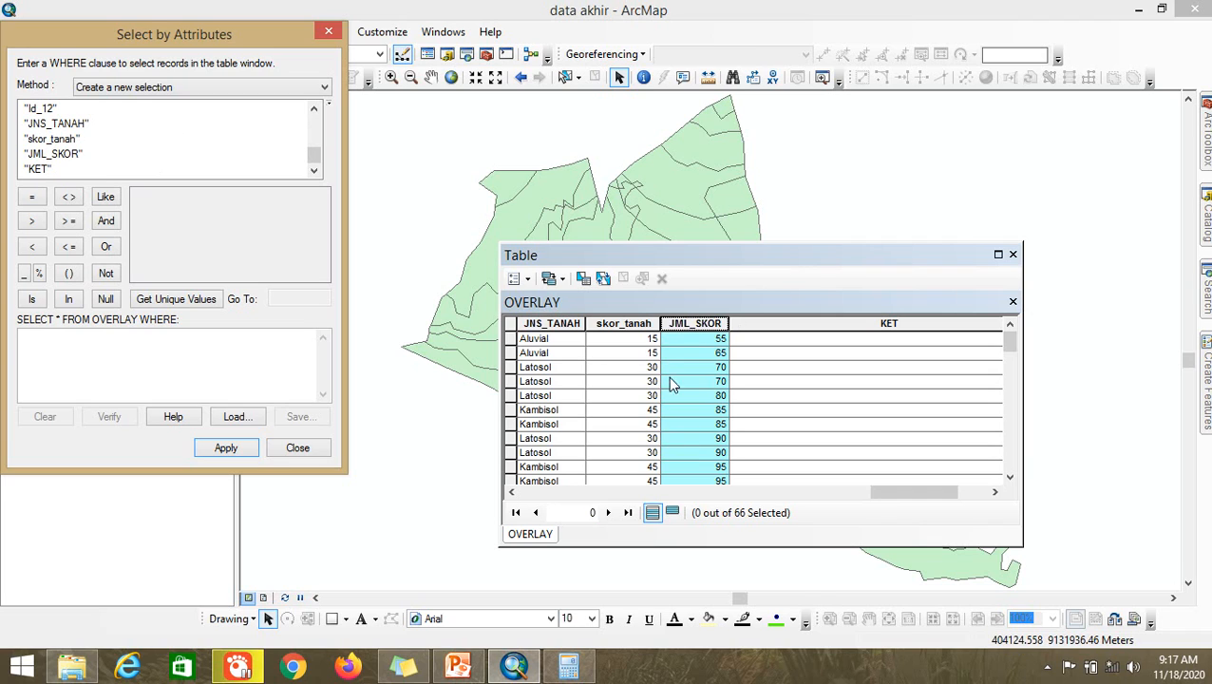
{"action": "left_click", "coordinate": [65, 154]}
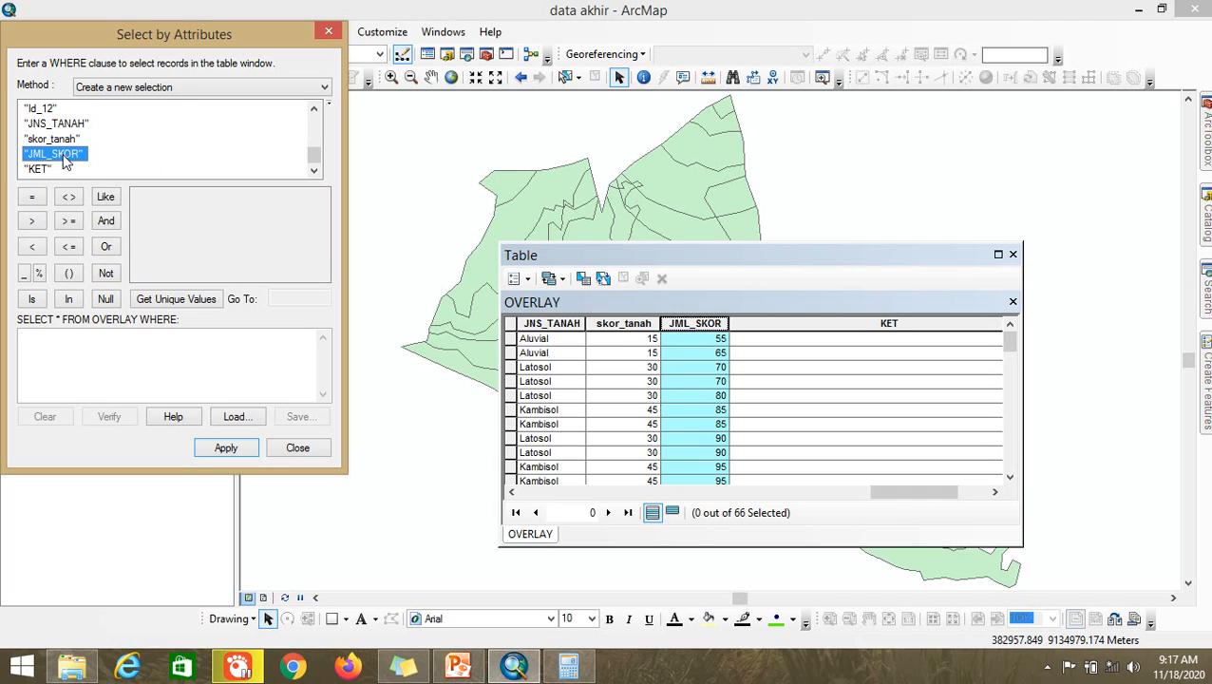
{"action": "double_click", "coordinate": [64, 154]}
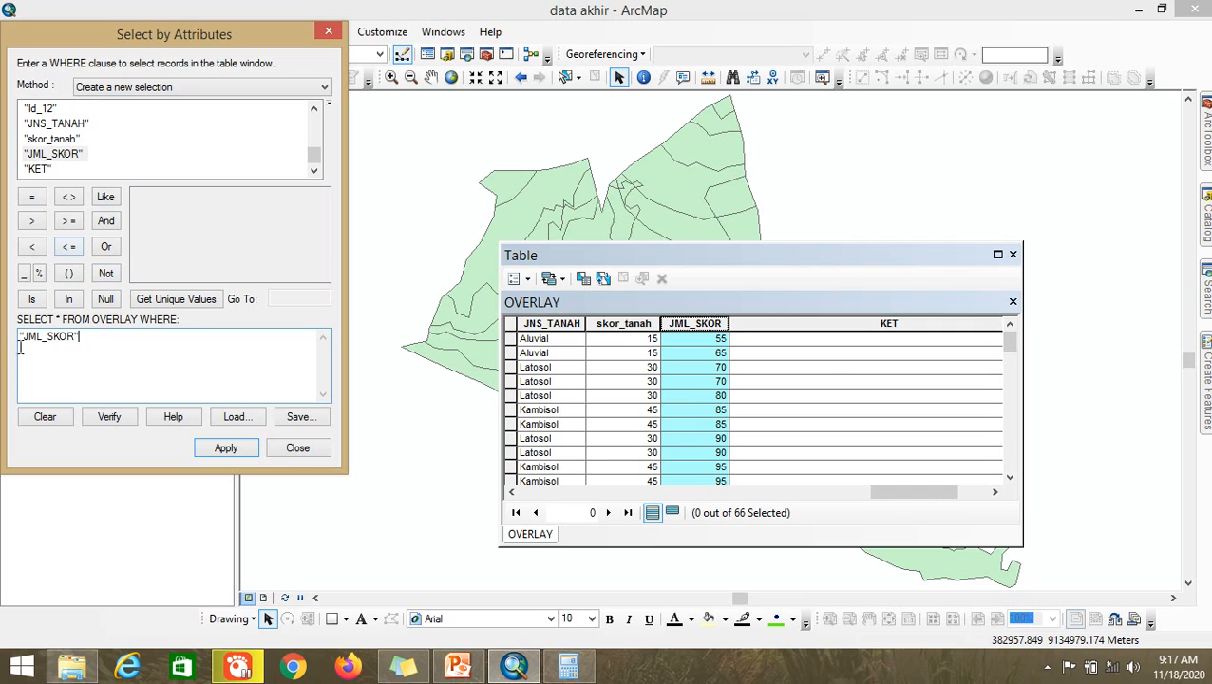
{"action": "left_click", "coordinate": [72, 247]}
{"action": "left_click", "coordinate": [205, 300]}
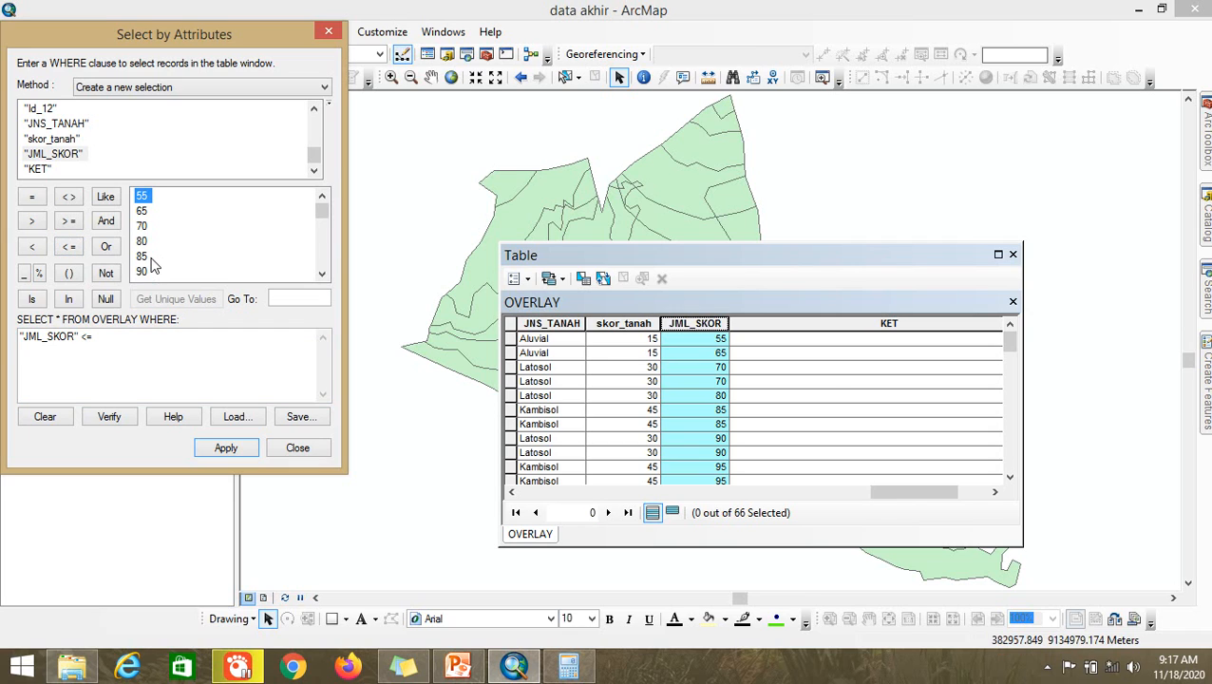
{"action": "left_click", "coordinate": [582, 673]}
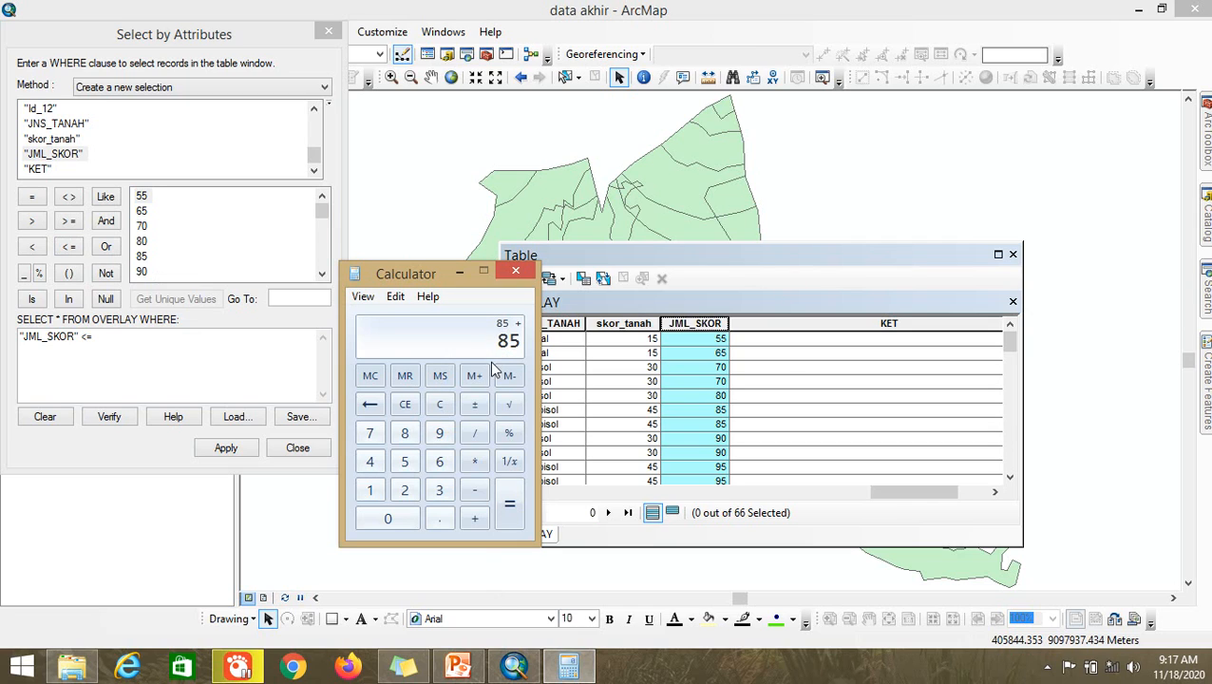
{"action": "left_click", "coordinate": [505, 373]}
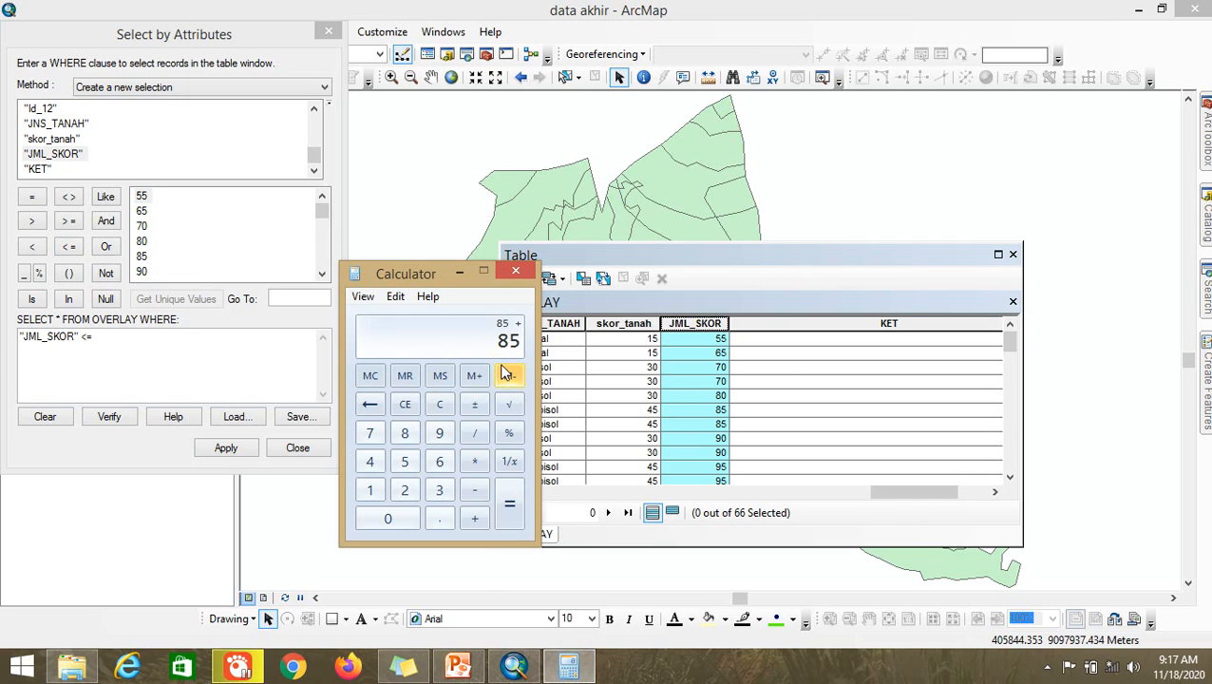
{"action": "left_click", "coordinate": [147, 361]}
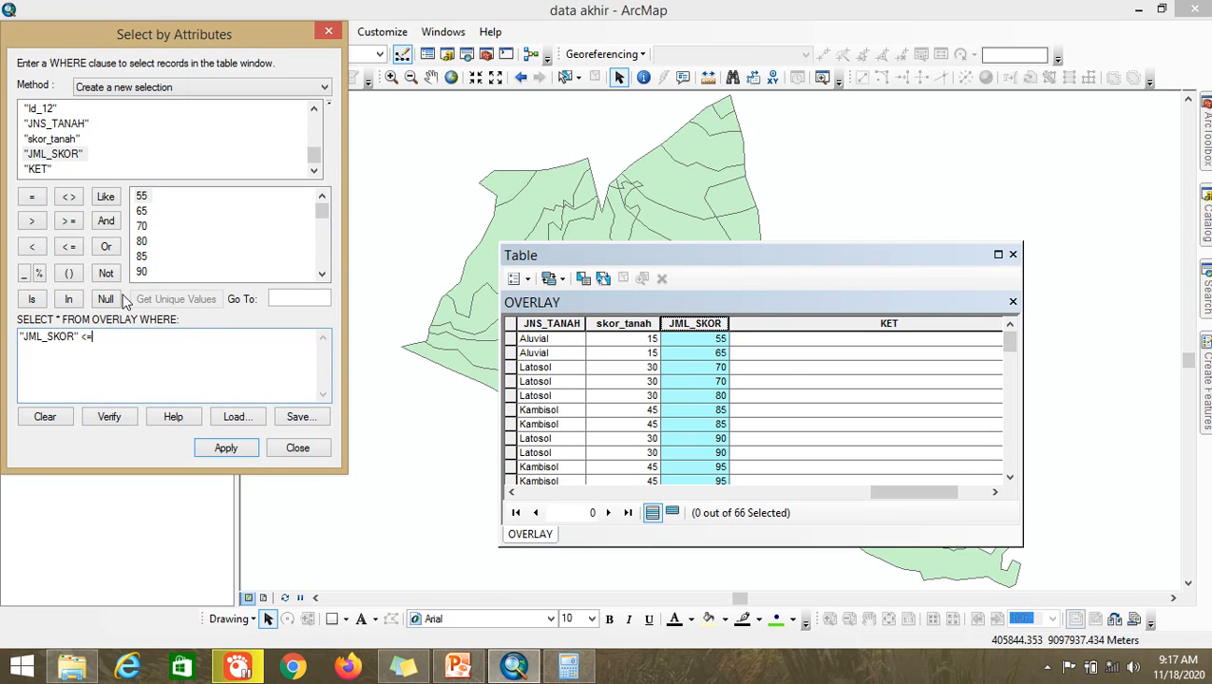
{"action": "double_click", "coordinate": [142, 255]}
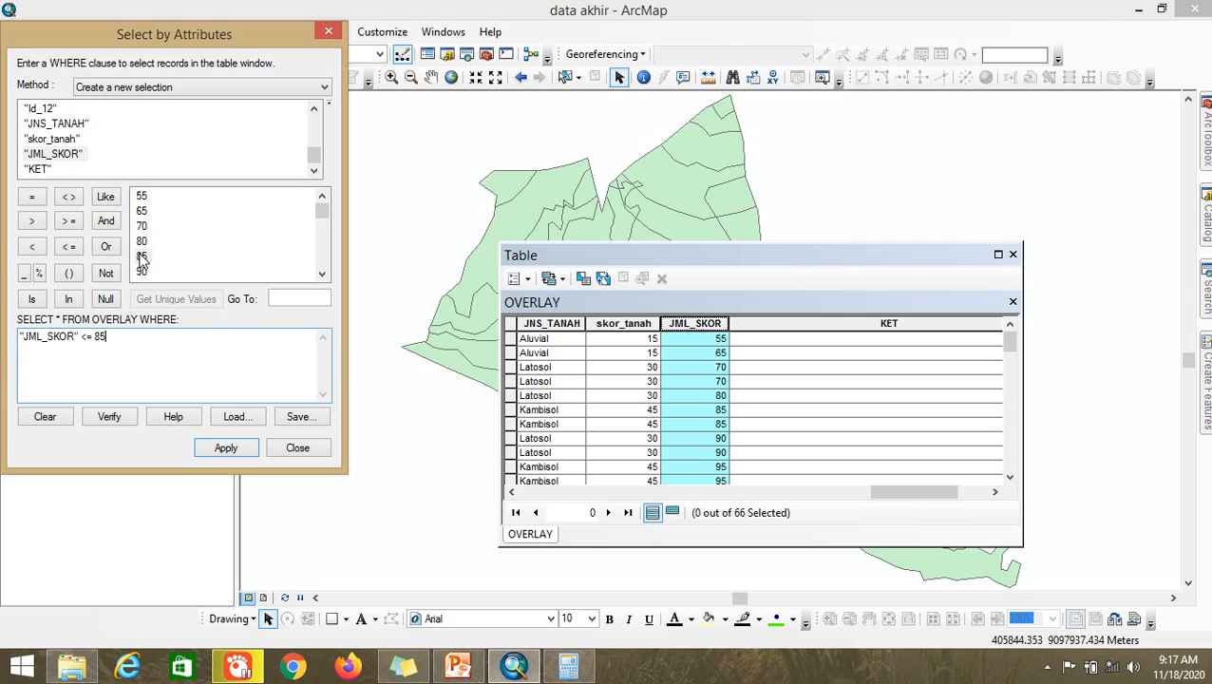
{"action": "left_click", "coordinate": [218, 450]}
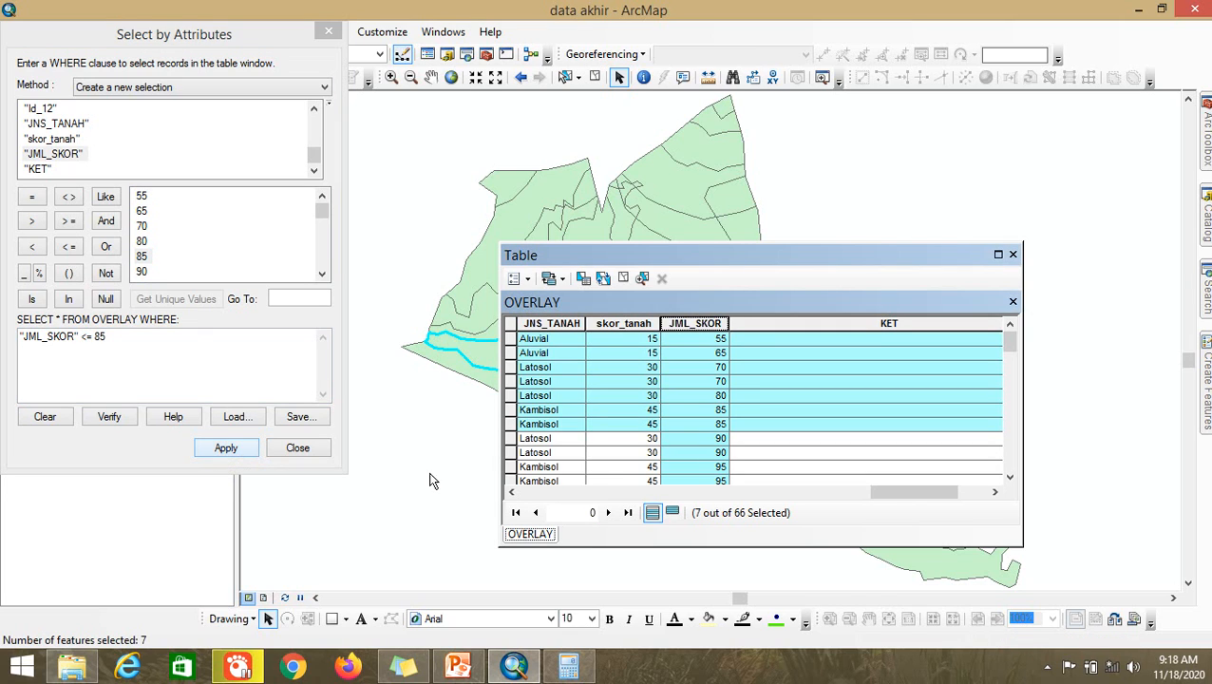
Step: Use the Field Calculator to fill KET with "FUNGSI KAWASAN 5" for the selected records and review the labelled rows
{"action": "left_click", "coordinate": [856, 324]}
{"action": "right_click", "coordinate": [855, 325]}
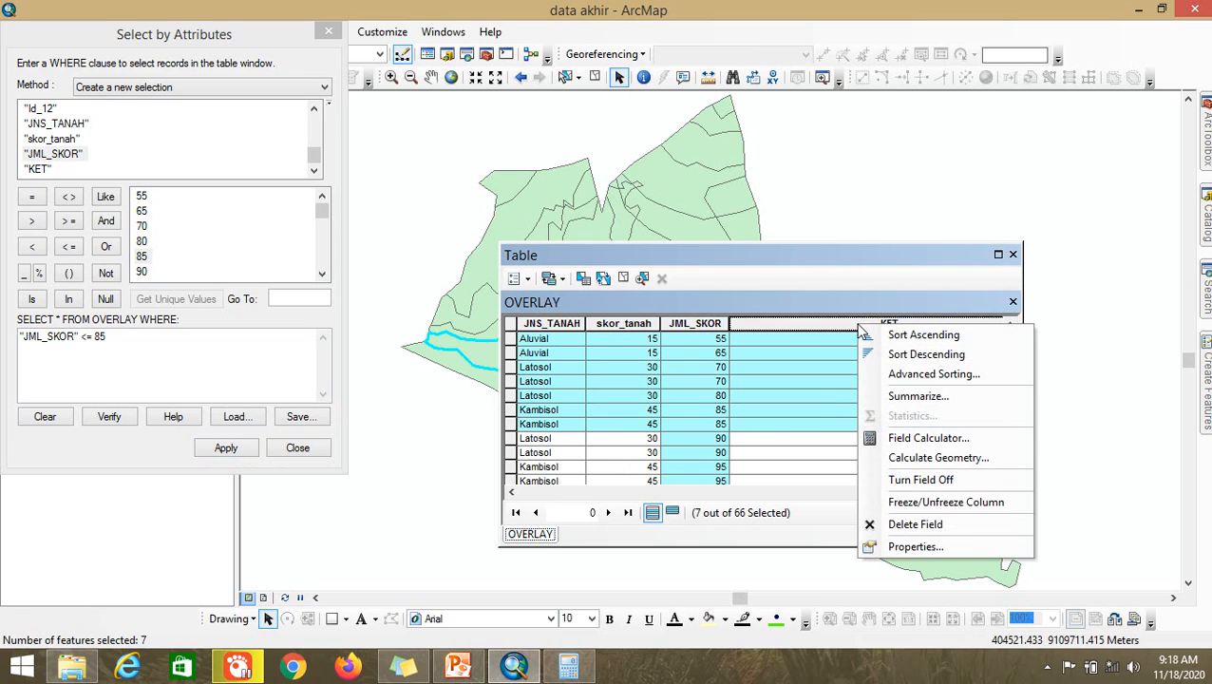
{"action": "left_click", "coordinate": [908, 438]}
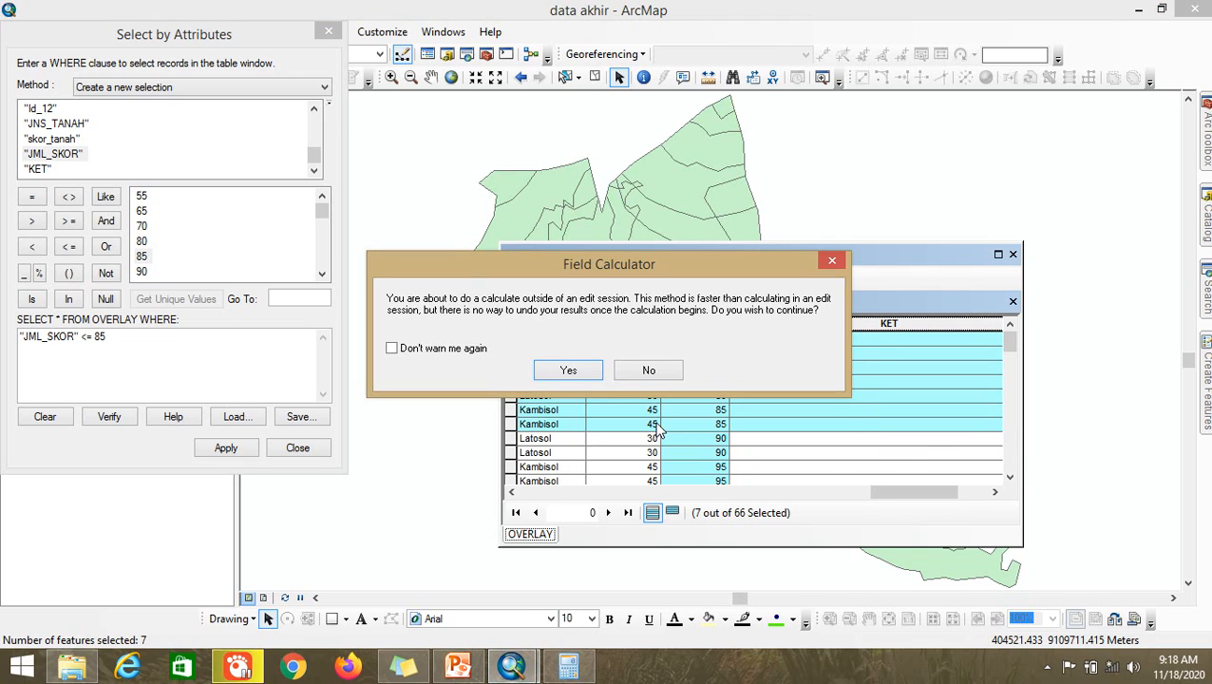
{"action": "left_click", "coordinate": [567, 370]}
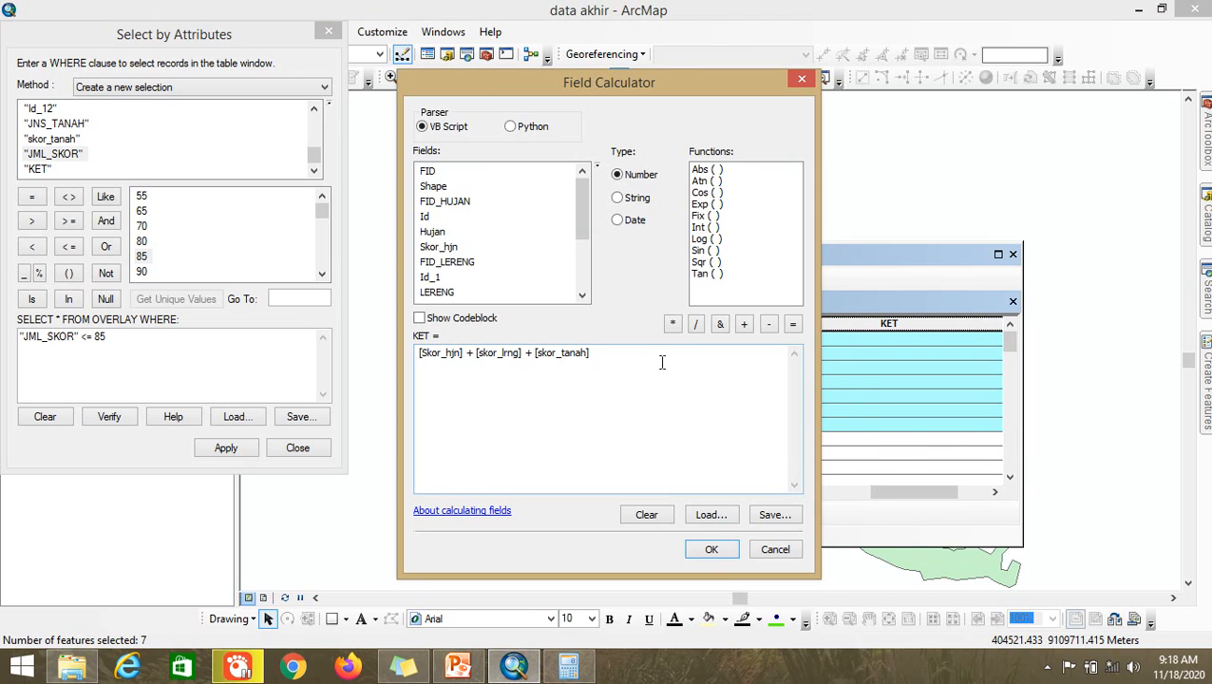
{"action": "left_click_drag", "start_coordinate": [662, 362], "coordinate": [407, 372]}
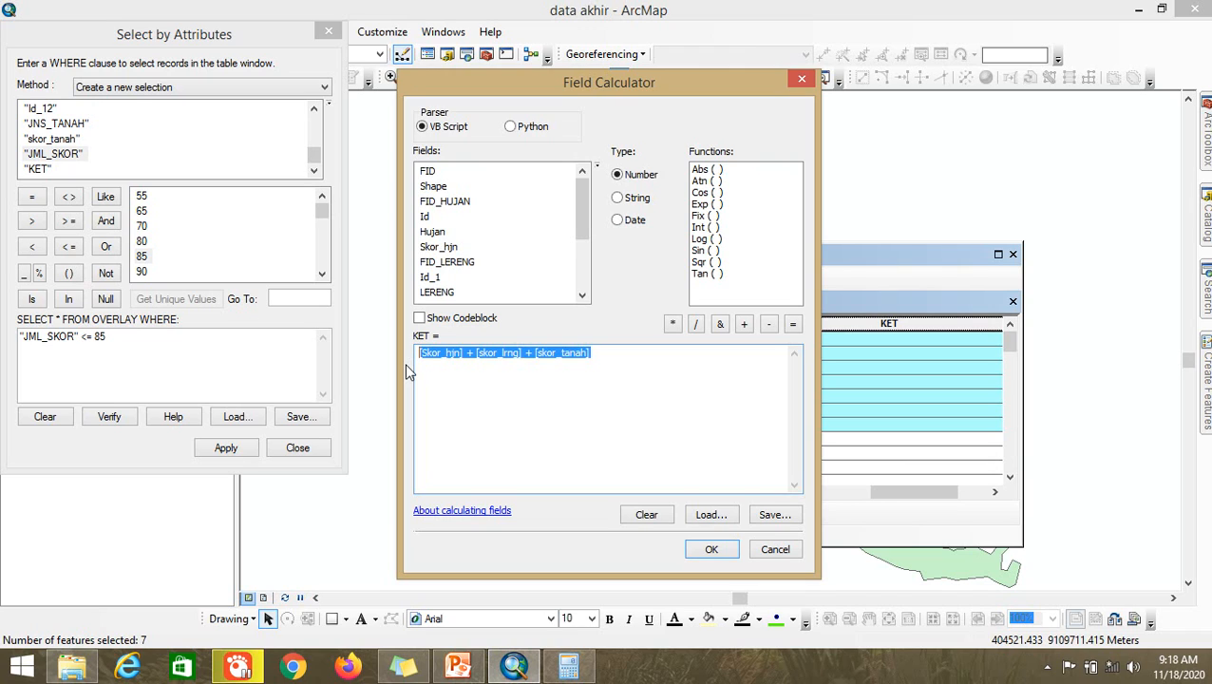
{"action": "type", "text": "\"FUNGSI KAWASAN 5"}
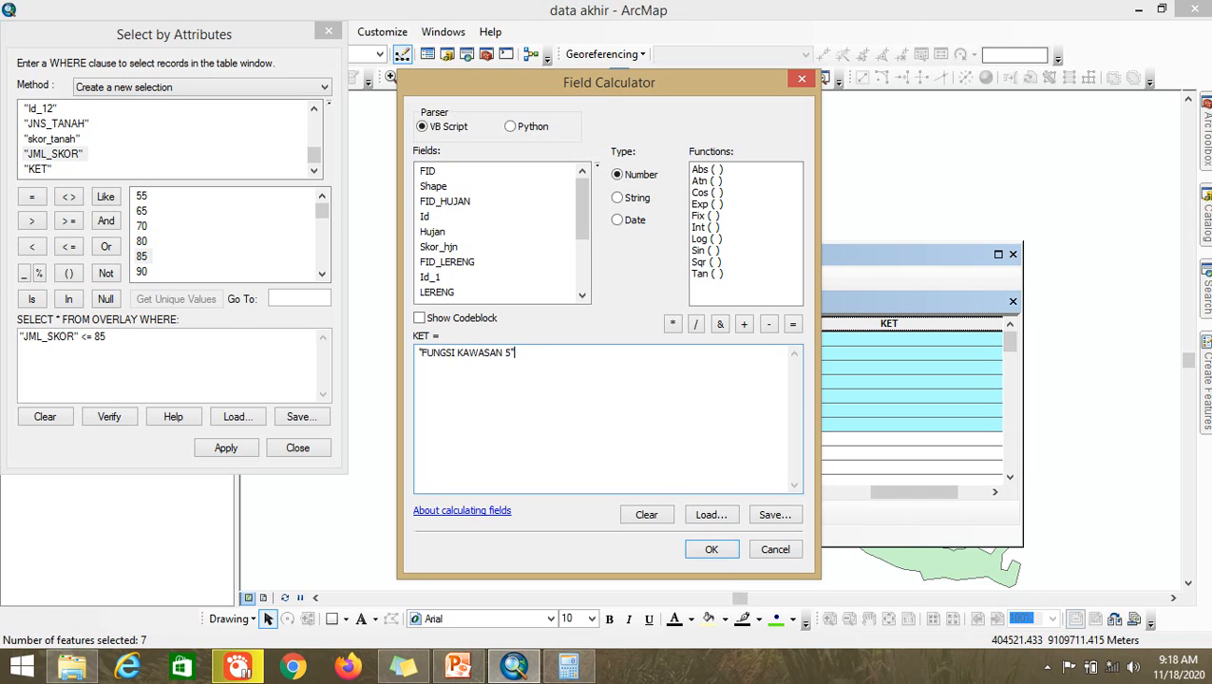
{"action": "type", "text": "++"}
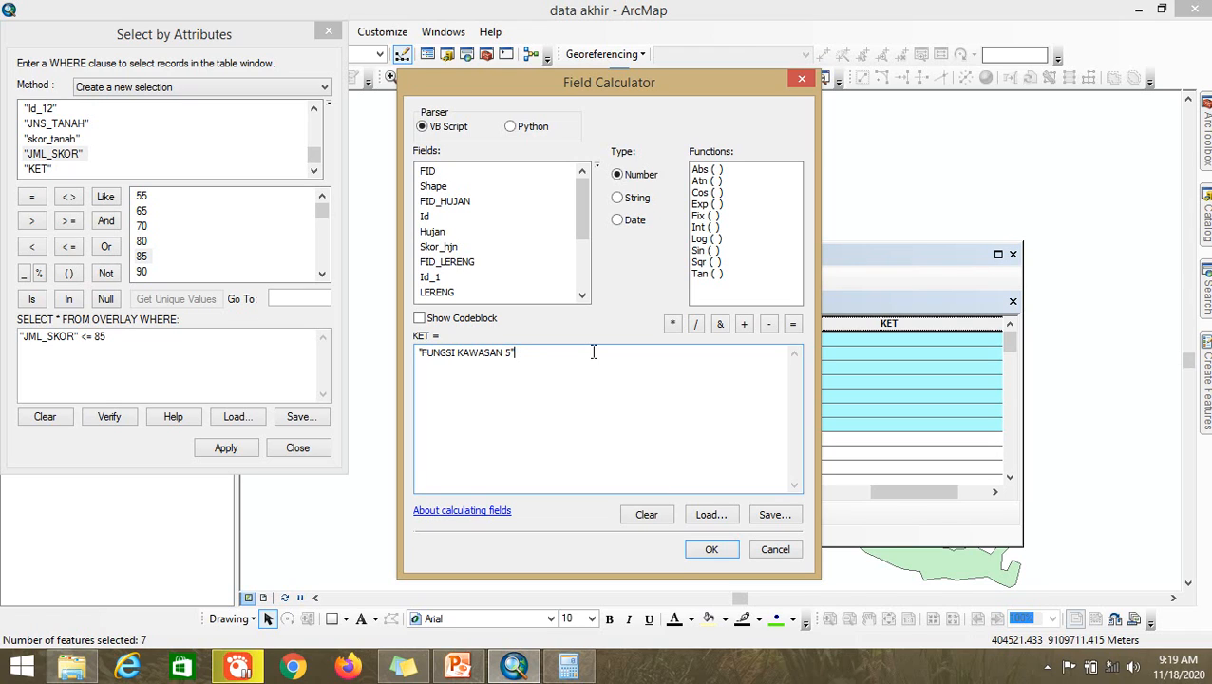
{"action": "left_click", "coordinate": [703, 551]}
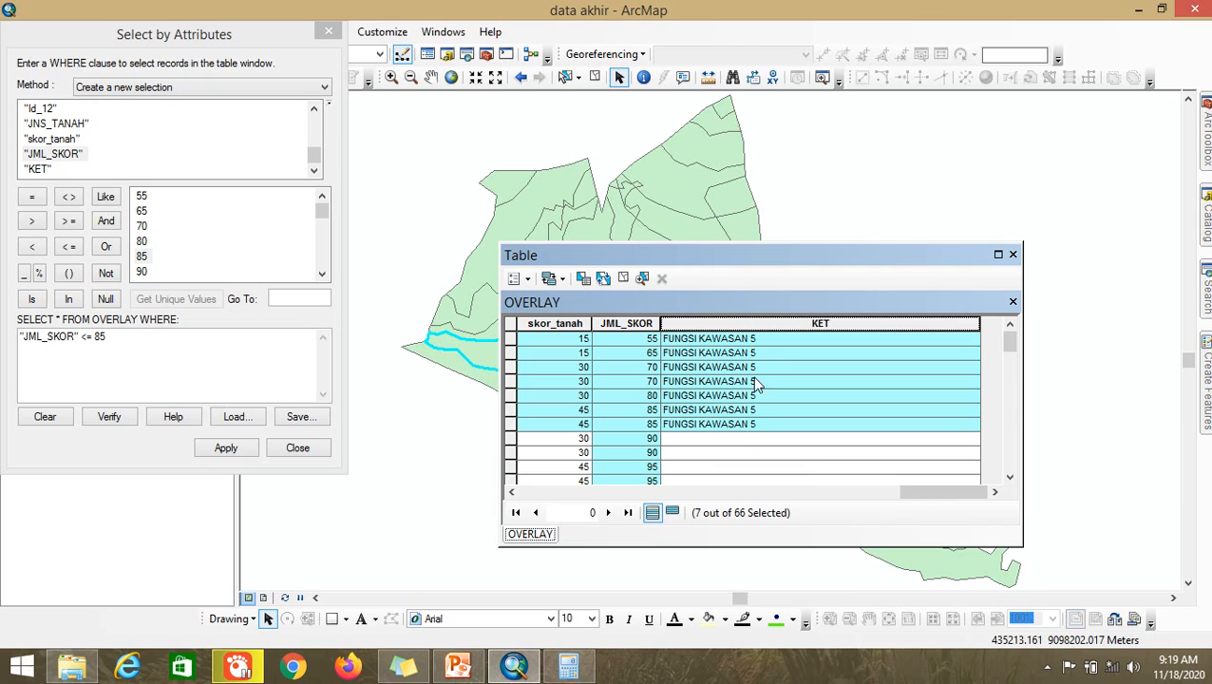
{"action": "scroll", "coordinate": [757, 386], "scroll_direction": "down", "scroll_amount": 3}
{"action": "scroll", "coordinate": [801, 468], "scroll_direction": "up", "scroll_amount": 3}
{"action": "scroll", "coordinate": [801, 468], "scroll_direction": "down", "scroll_amount": 1}
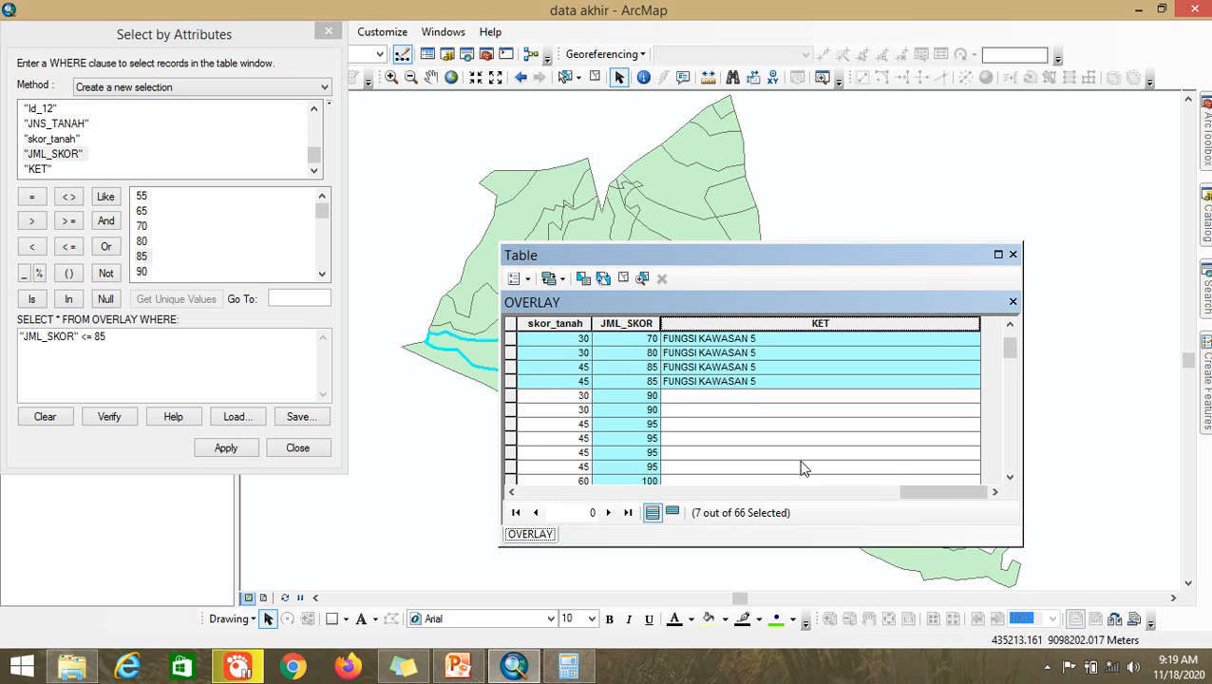
{"action": "scroll", "coordinate": [801, 469], "scroll_direction": "up", "scroll_amount": 1}
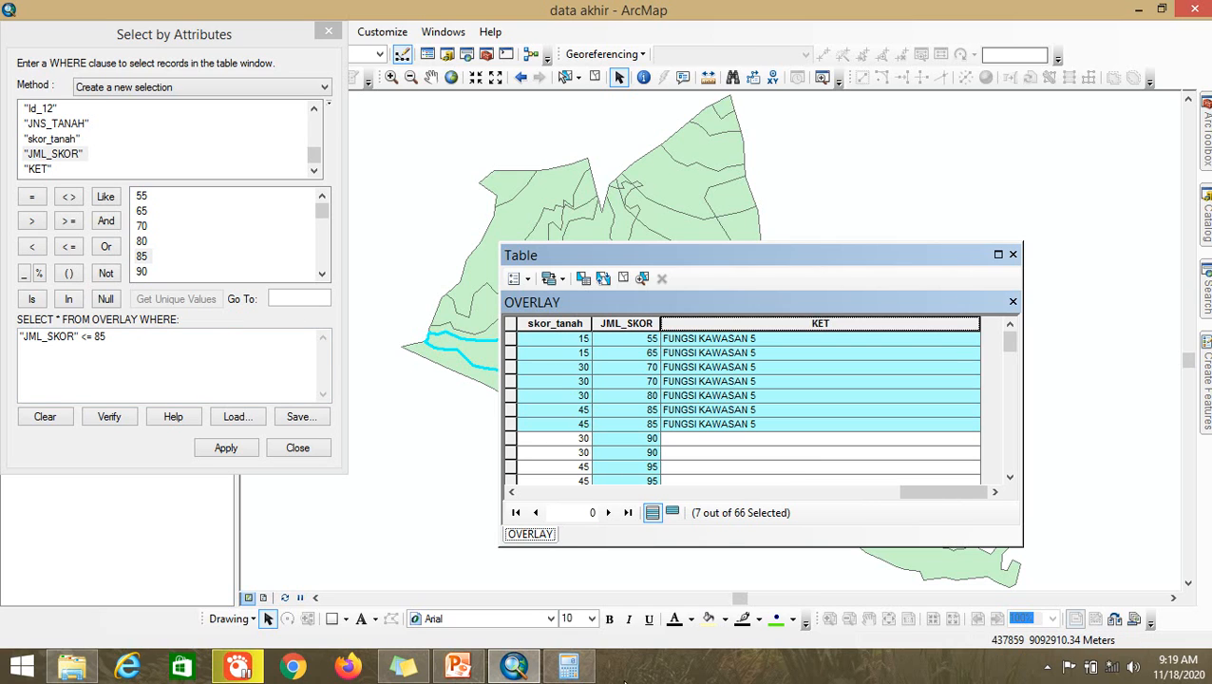
Step: Switch to the Calculator and add the class interval of 30 to 85 to get the second class's upper limit
{"action": "left_click", "coordinate": [565, 677]}
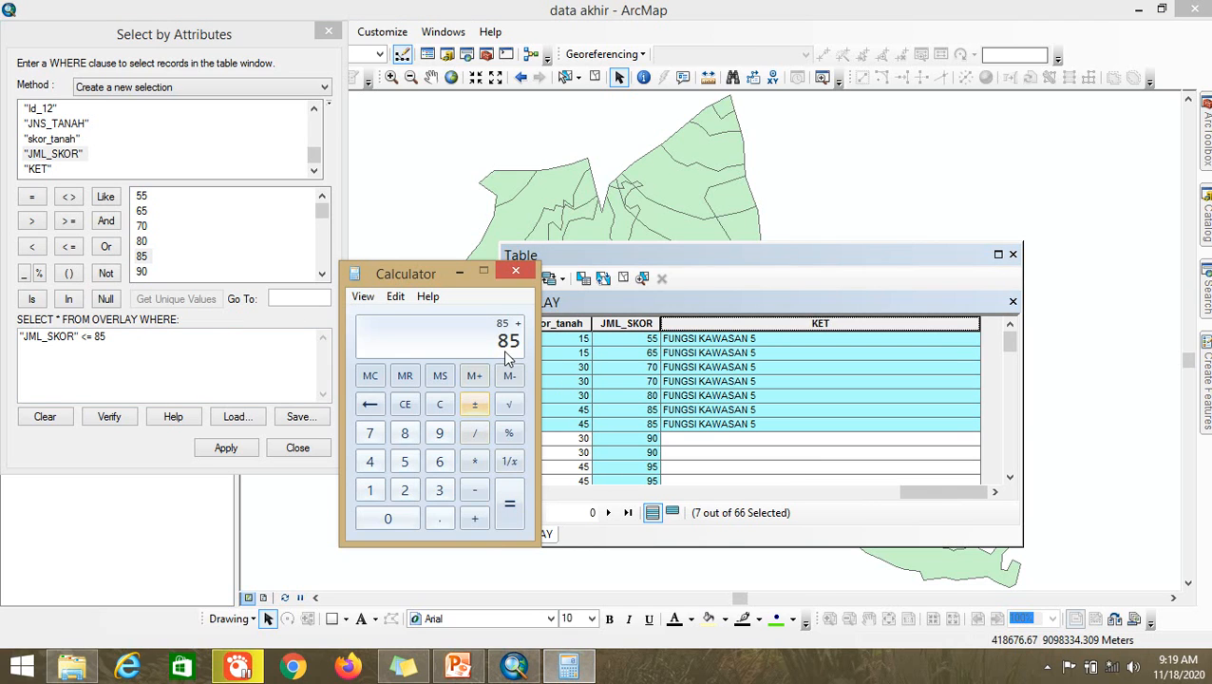
{"action": "left_click", "coordinate": [439, 490]}
{"action": "left_click", "coordinate": [399, 519]}
{"action": "left_click", "coordinate": [510, 507]}
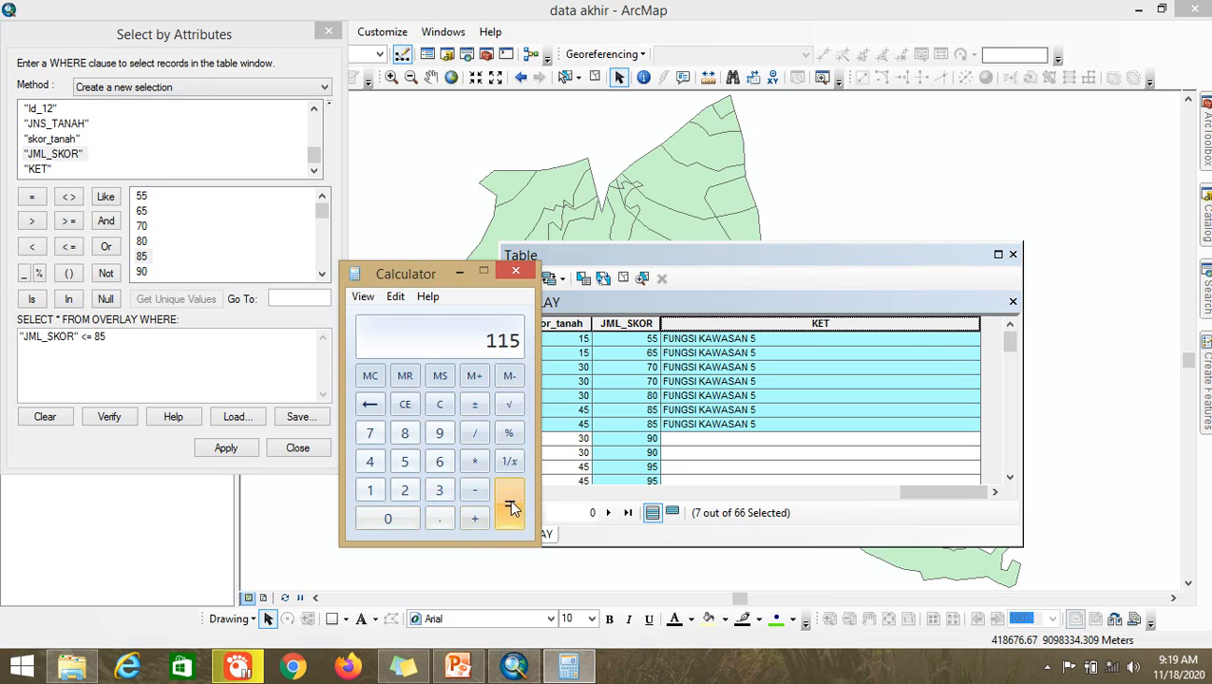
Step: Return to Select by Attributes in ArcMap and replace the old clause with "JML_SKOR" >= 85.01
{"action": "left_click", "coordinate": [139, 348]}
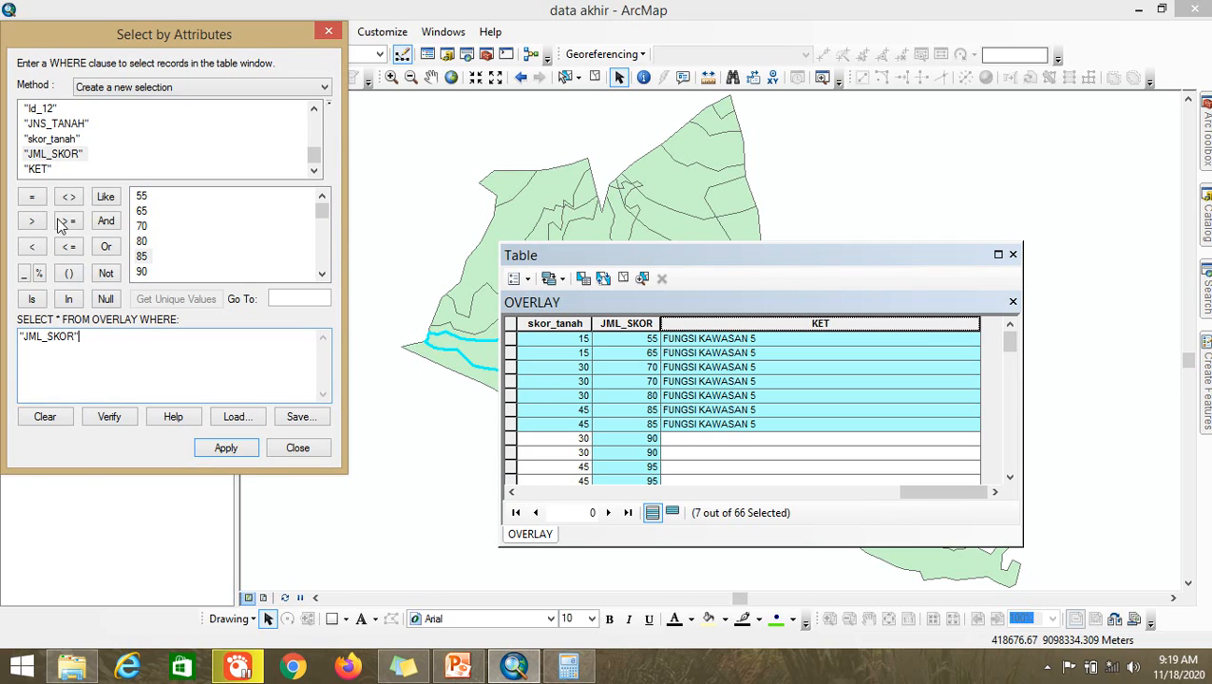
{"action": "left_click_drag", "start_coordinate": [89, 340], "coordinate": [3, 336]}
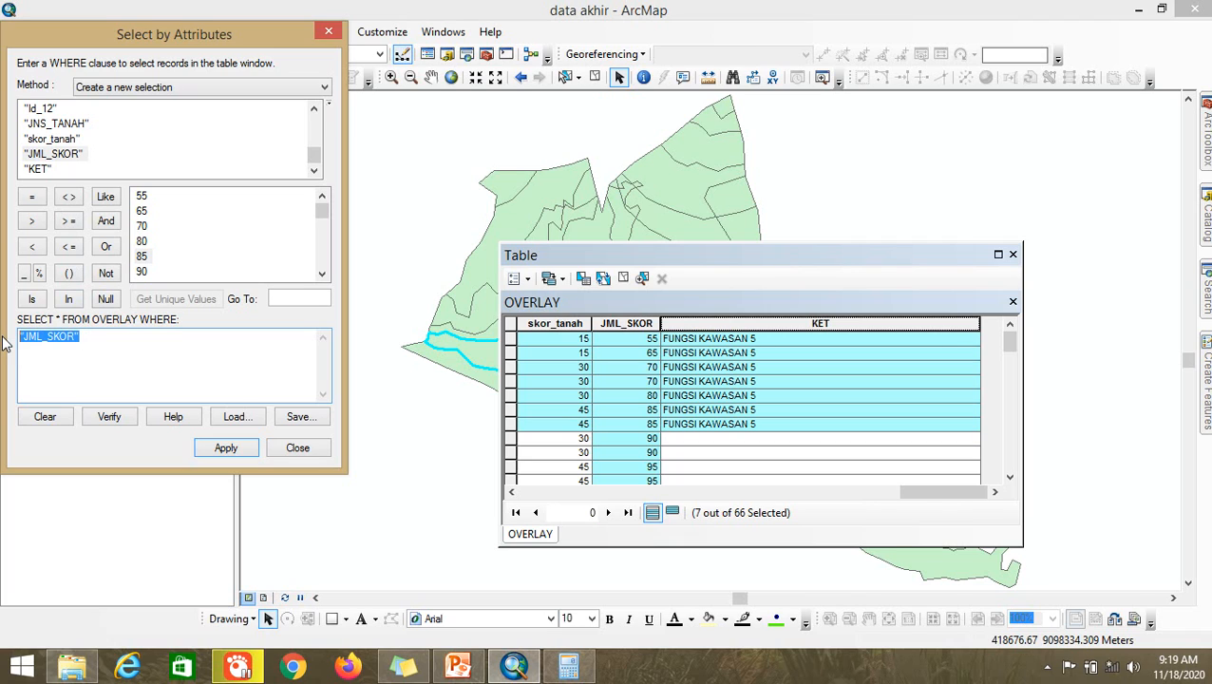
{"action": "key", "text": "BackSpace"}
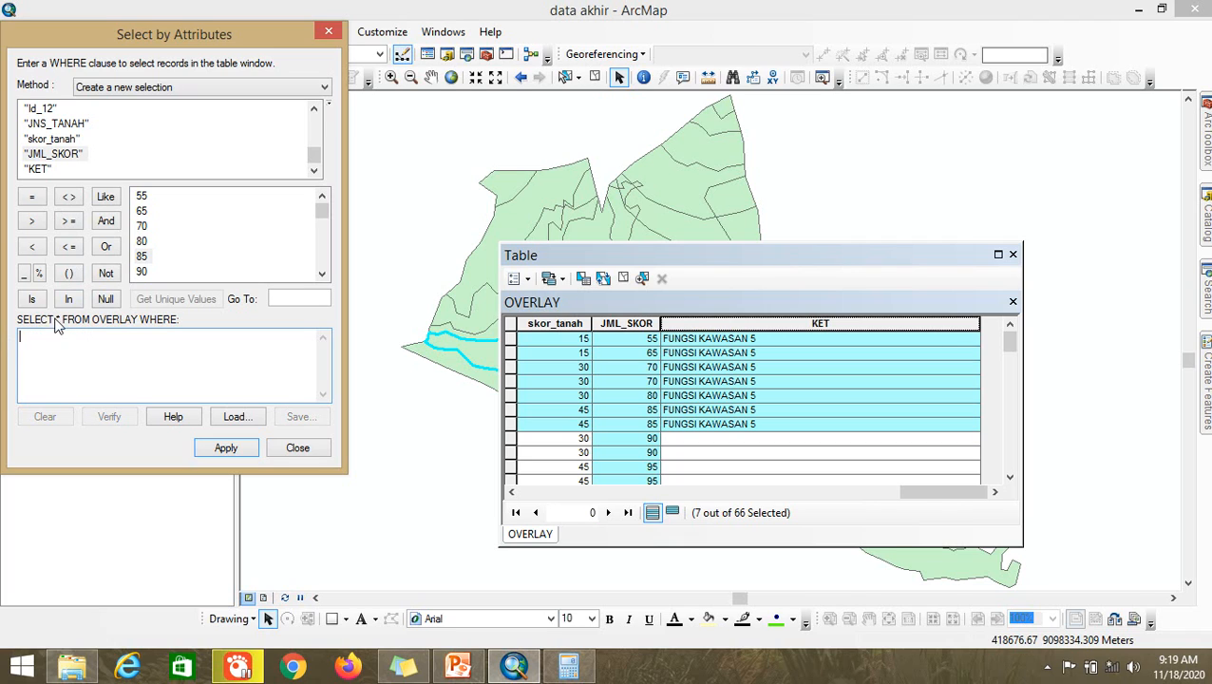
{"action": "double_click", "coordinate": [59, 155]}
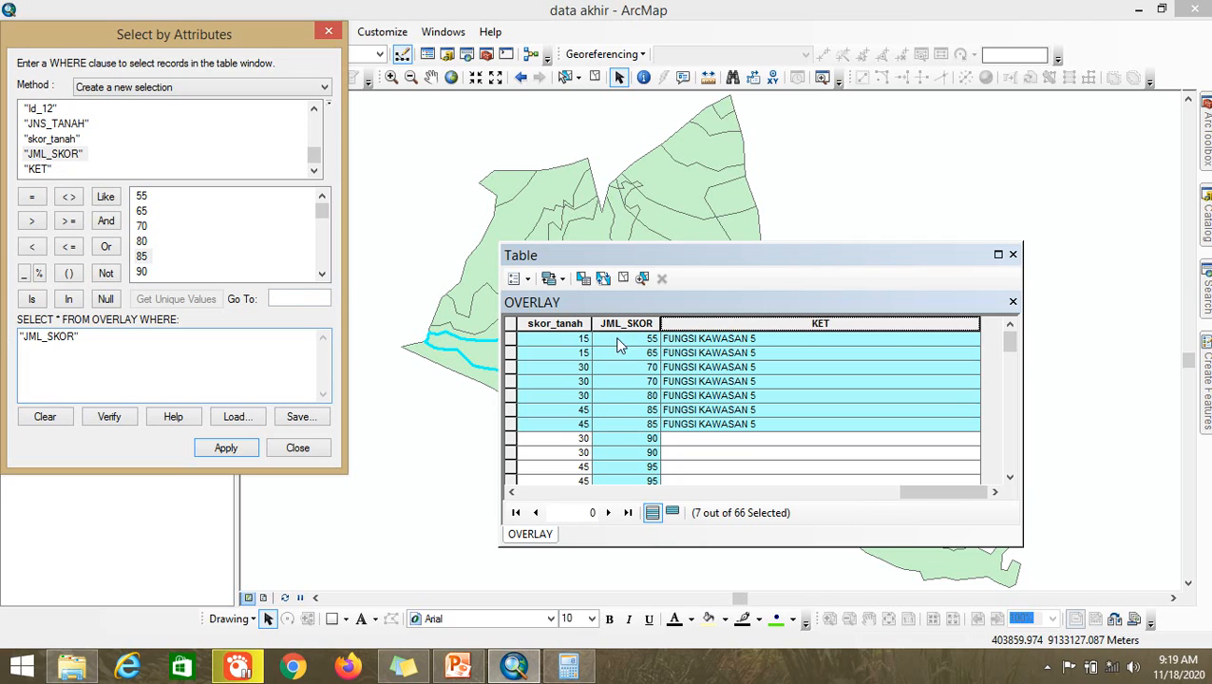
{"action": "left_click", "coordinate": [68, 220]}
{"action": "double_click", "coordinate": [142, 257]}
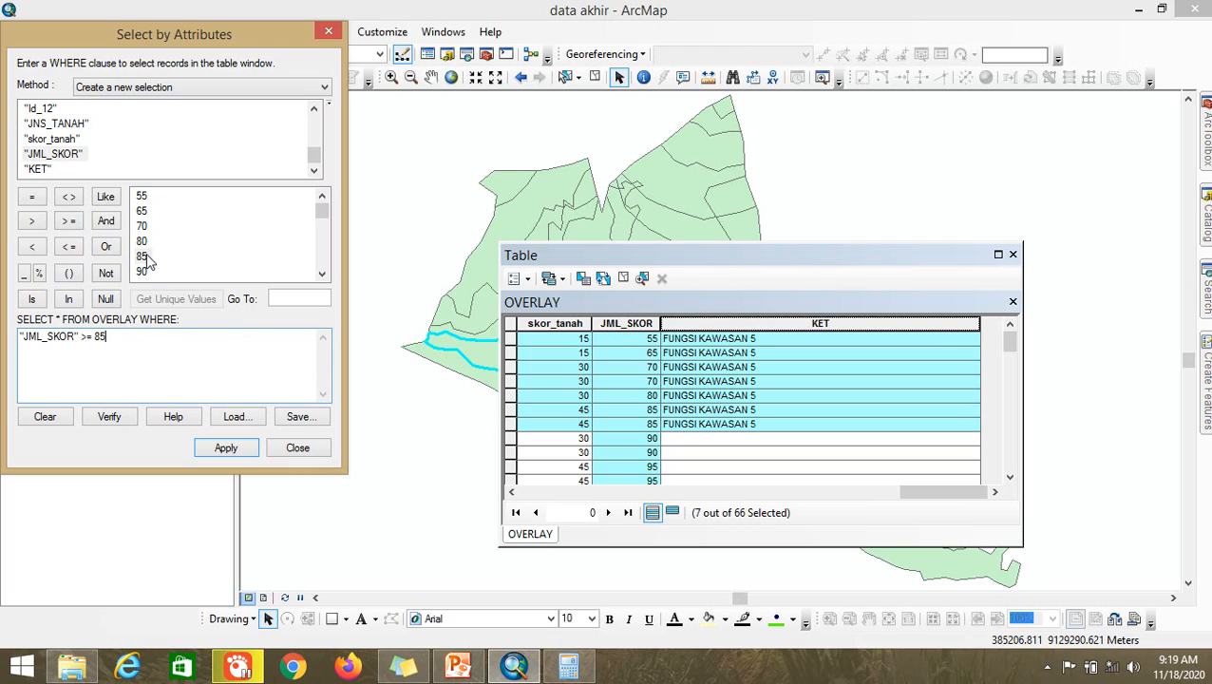
{"action": "type", "text": ".01"}
Step: Extend the selection clause with AND "JML_SKOR" <= 115 and apply it to the OVERLAY records
{"action": "left_click", "coordinate": [106, 220]}
{"action": "double_click", "coordinate": [68, 154]}
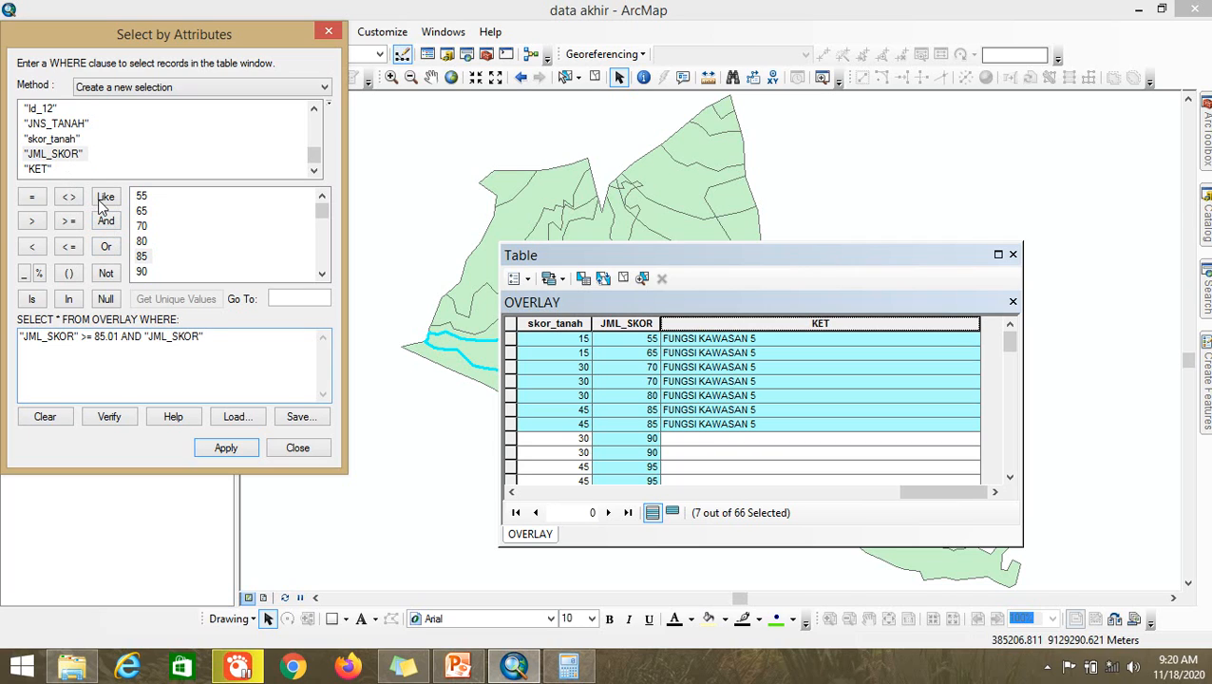
{"action": "left_click", "coordinate": [75, 248]}
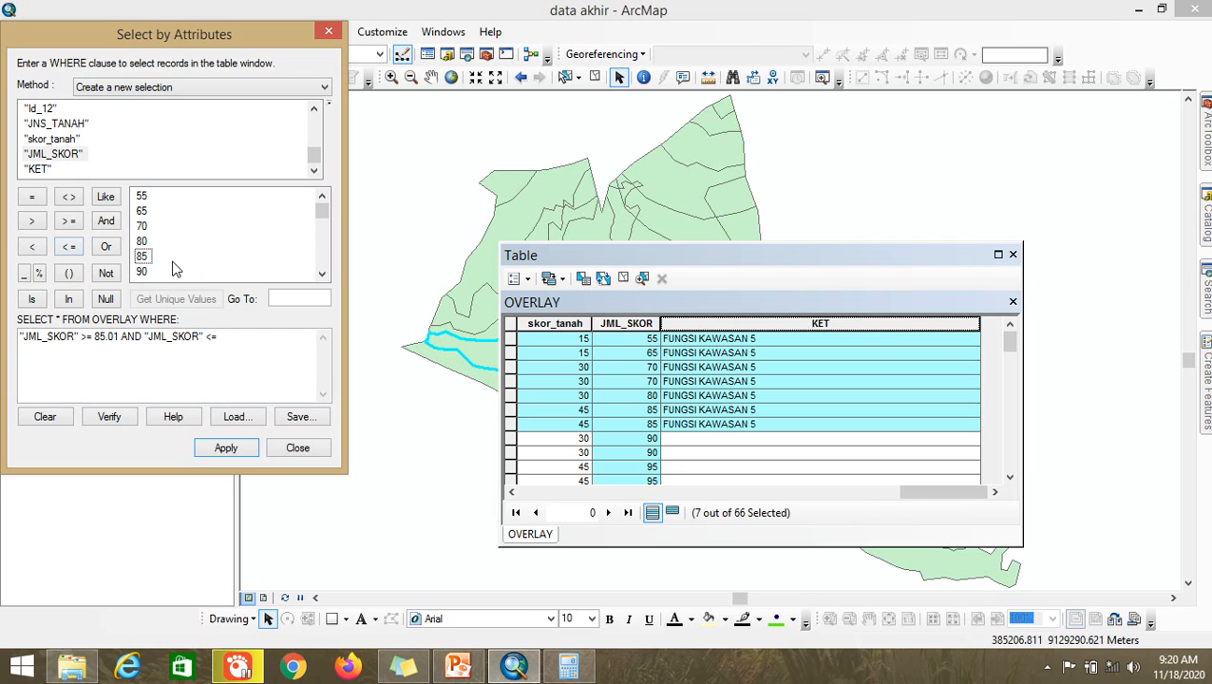
{"action": "scroll", "coordinate": [174, 266], "scroll_direction": "down", "scroll_amount": 2}
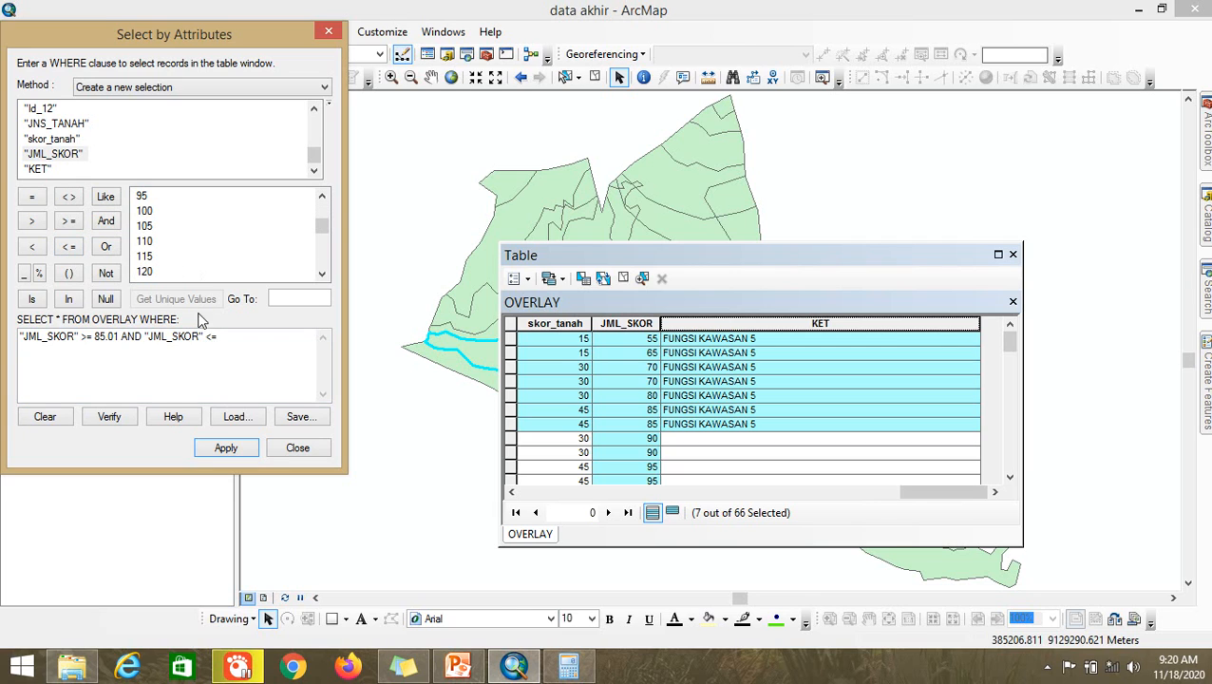
{"action": "left_click", "coordinate": [551, 673]}
{"action": "left_click", "coordinate": [553, 674]}
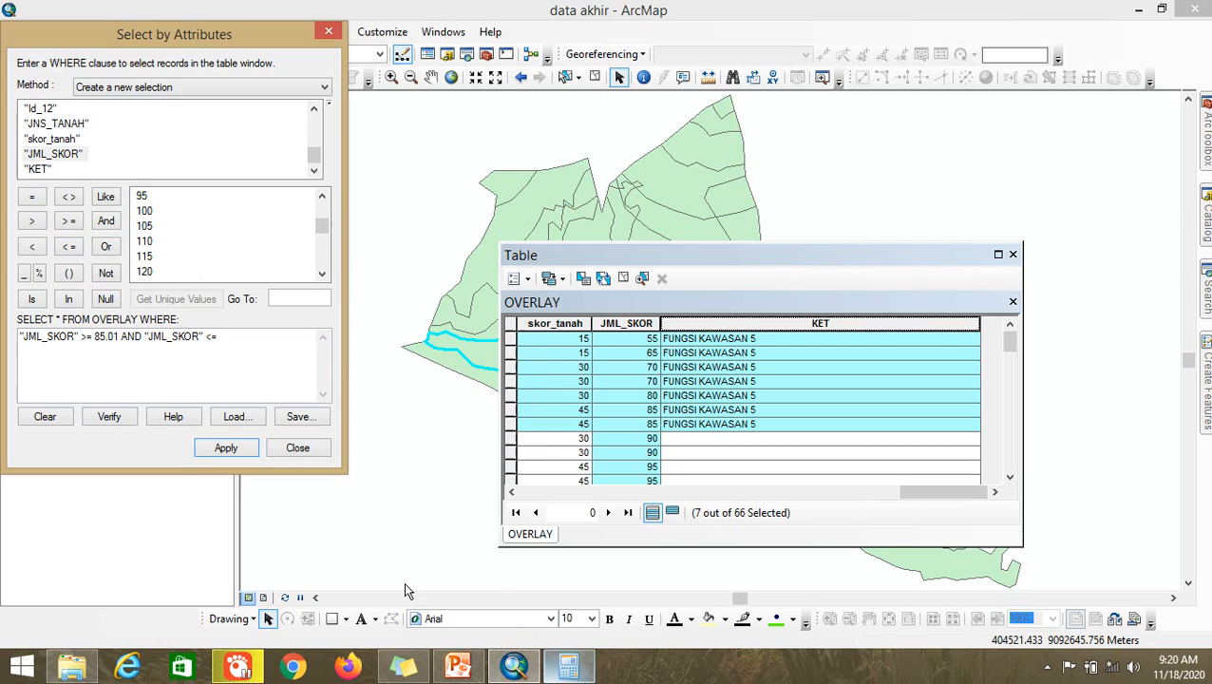
{"action": "double_click", "coordinate": [144, 257]}
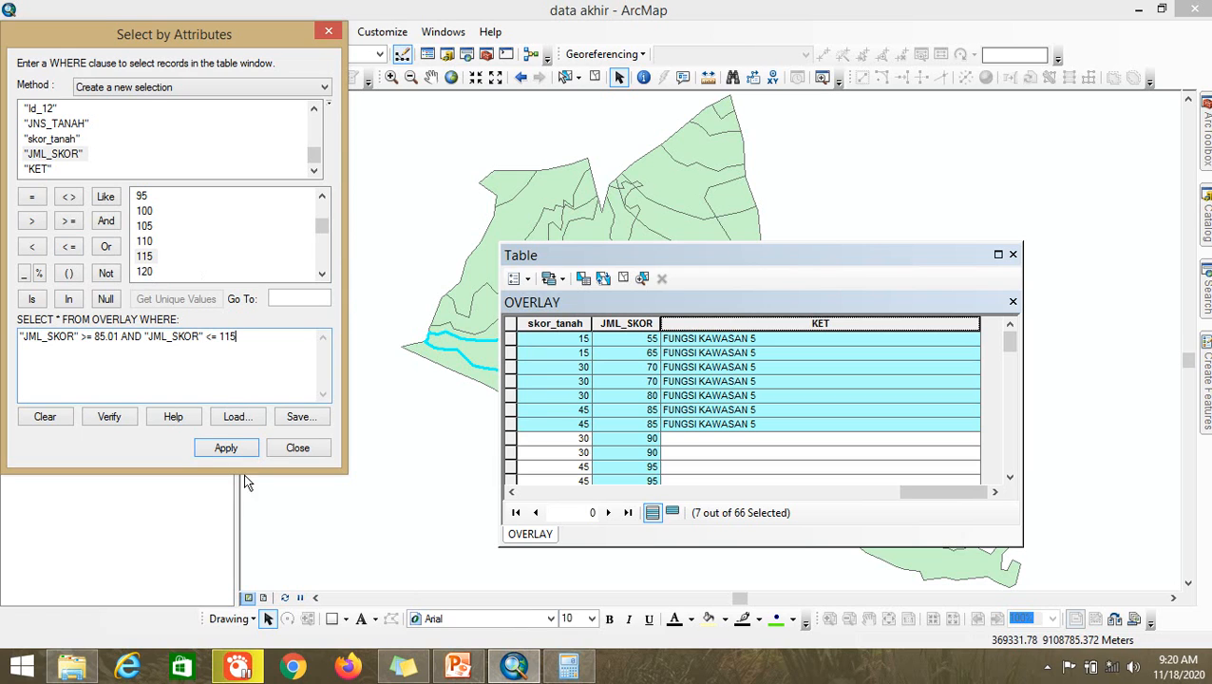
{"action": "left_click", "coordinate": [226, 447]}
{"action": "scroll", "coordinate": [691, 472], "scroll_direction": "down", "scroll_amount": 1}
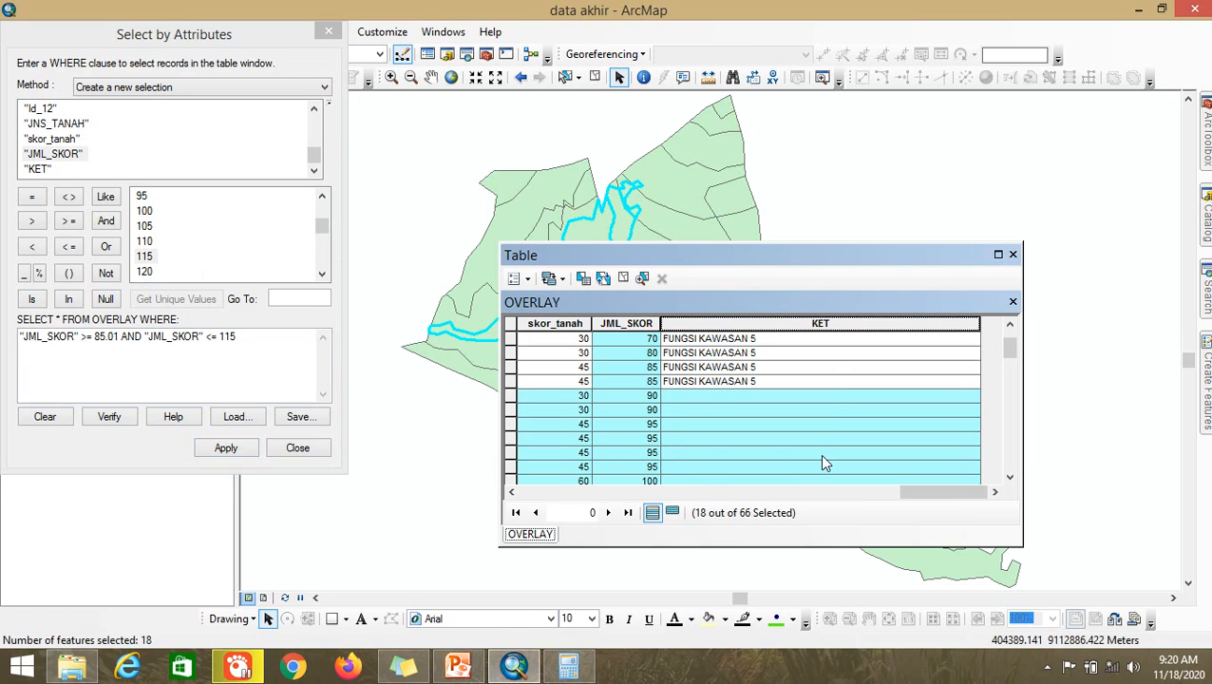
Step: Calculate KET as "FUNGSI KAWASAN 4" for the selected records and check where the labelled rows end
{"action": "left_click", "coordinate": [825, 324]}
{"action": "right_click", "coordinate": [828, 325]}
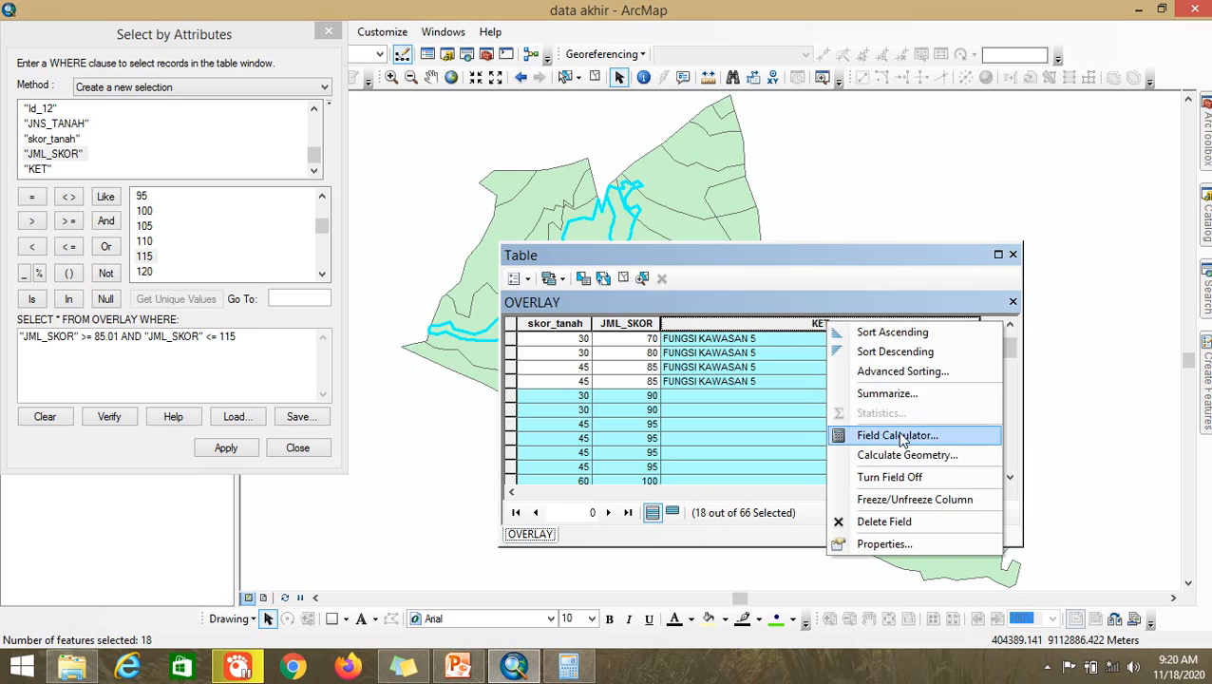
{"action": "left_click", "coordinate": [864, 436]}
{"action": "left_click", "coordinate": [566, 368]}
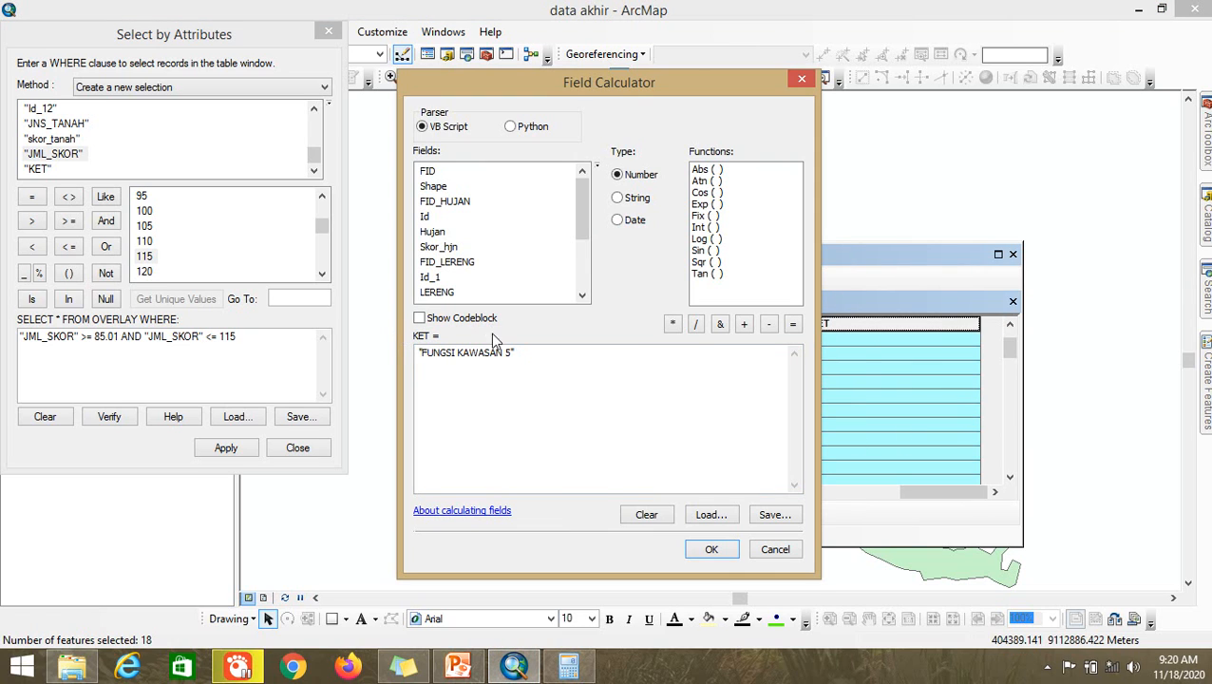
{"action": "left_click", "coordinate": [512, 358]}
{"action": "key", "text": "BackSpace"}
{"action": "key", "text": "BackSpace"}
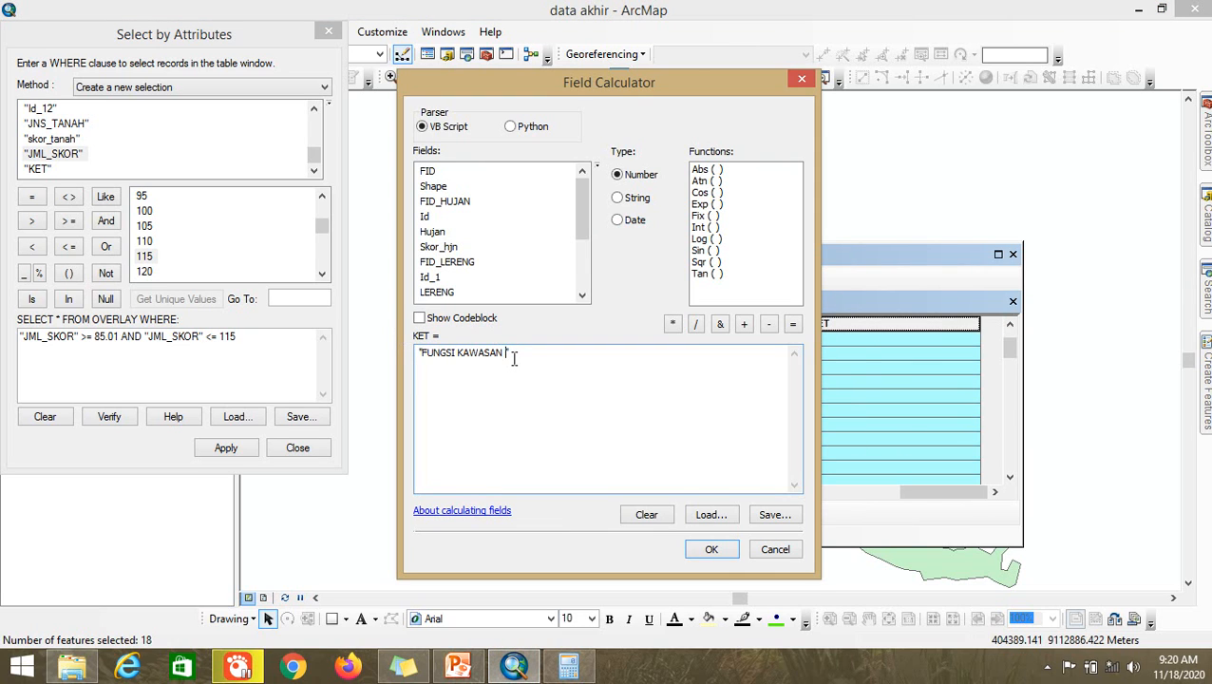
{"action": "type", "text": "4"}
{"action": "left_click", "coordinate": [720, 551]}
{"action": "left_click", "coordinate": [777, 451]}
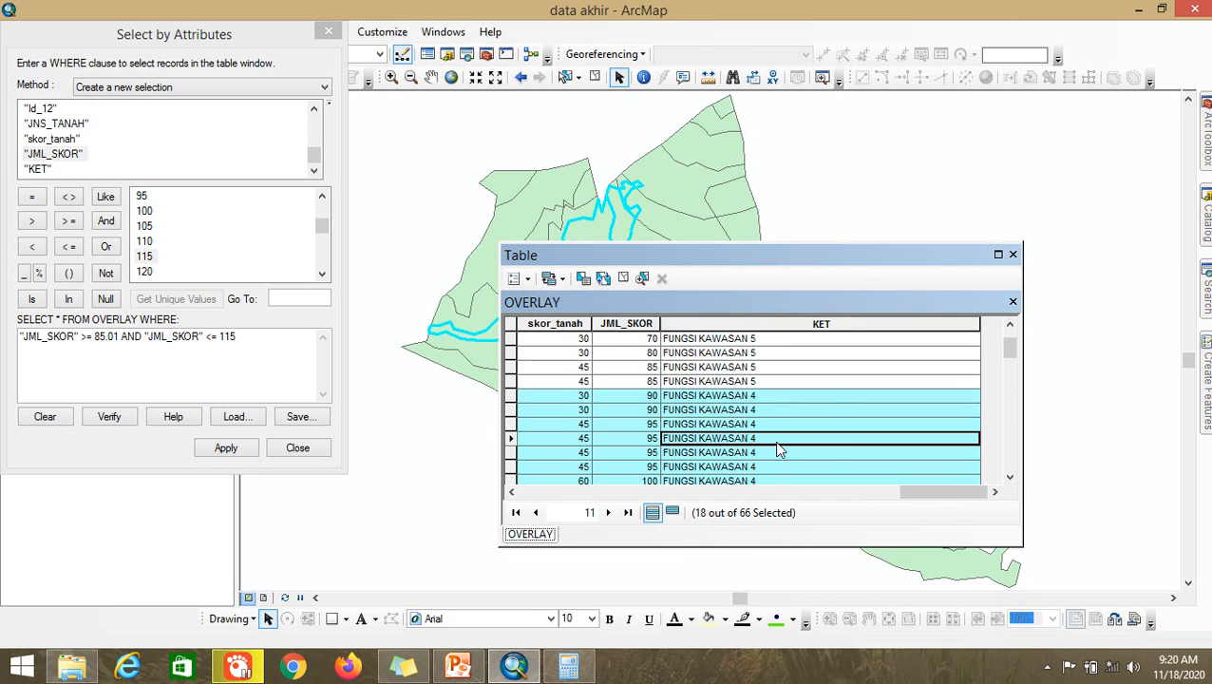
{"action": "scroll", "coordinate": [777, 452], "scroll_direction": "down", "scroll_amount": 5}
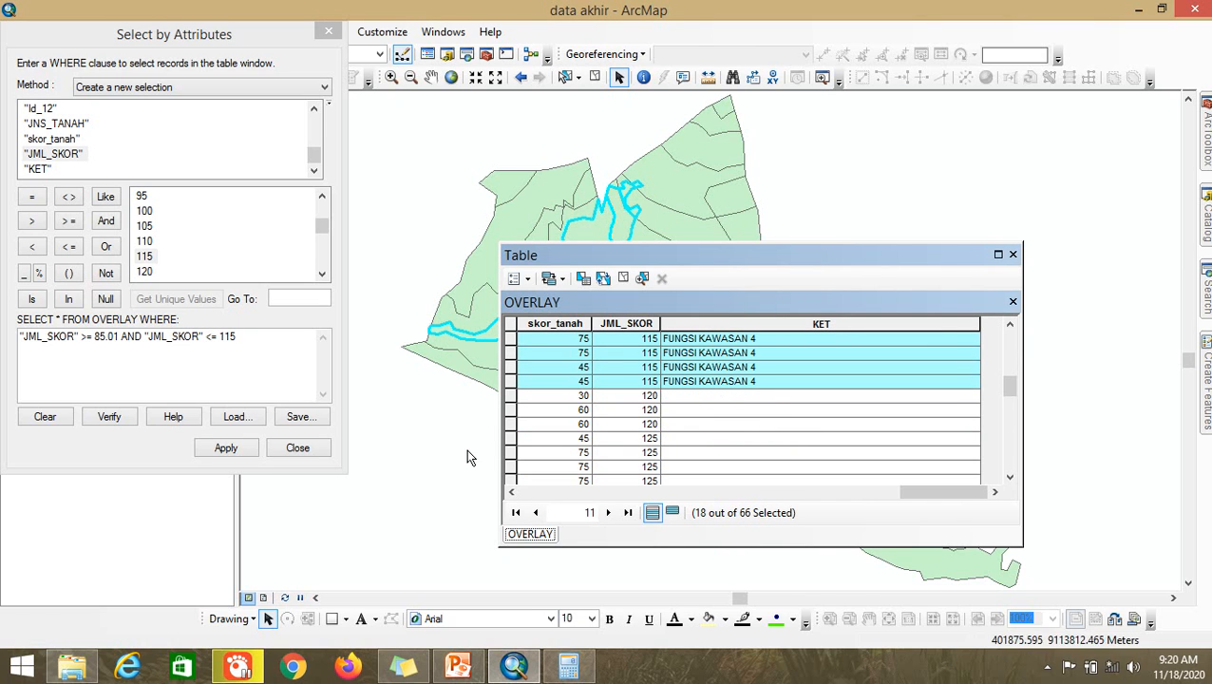
Step: Switch to the Calculator and add 30 to 115 to get the third class's upper limit
{"action": "left_click", "coordinate": [568, 665]}
{"action": "left_click", "coordinate": [477, 517]}
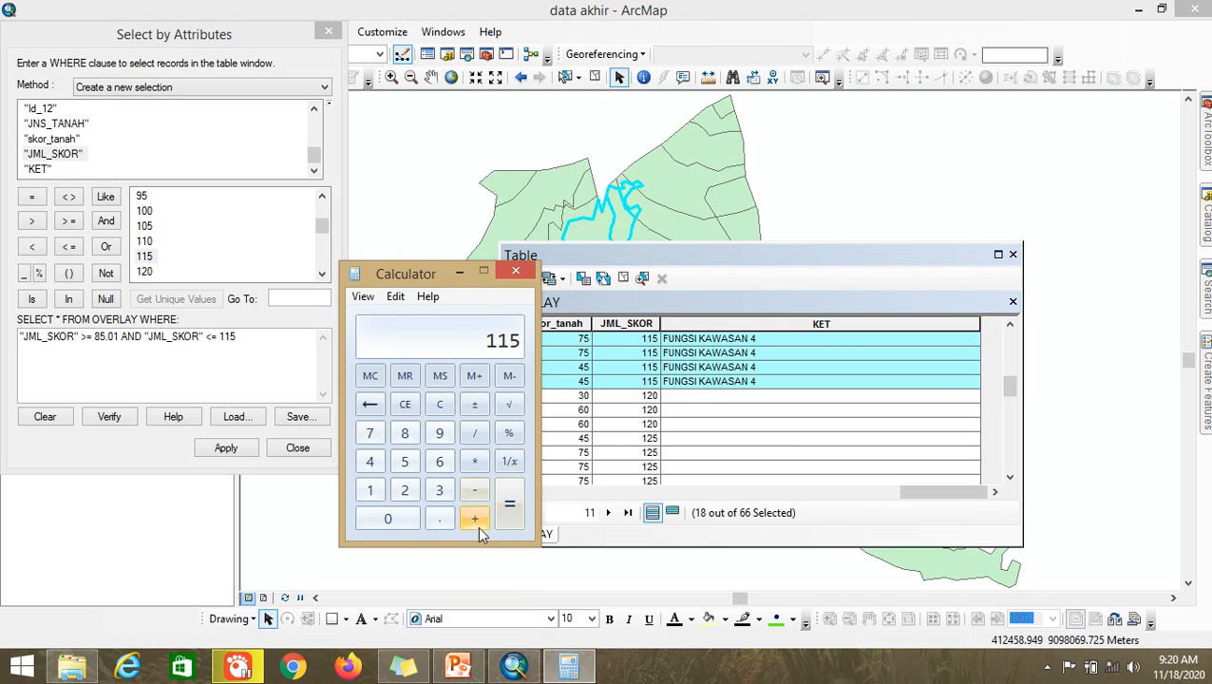
{"action": "left_click", "coordinate": [440, 490]}
{"action": "left_click", "coordinate": [390, 518]}
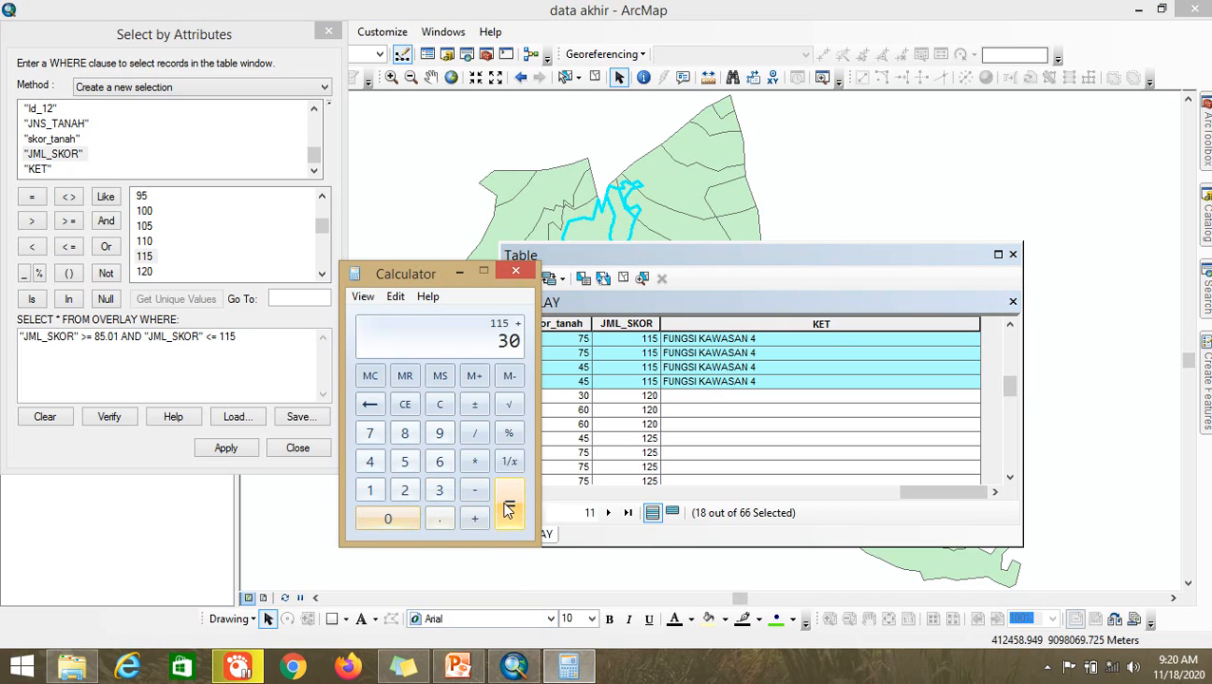
{"action": "left_click", "coordinate": [509, 505]}
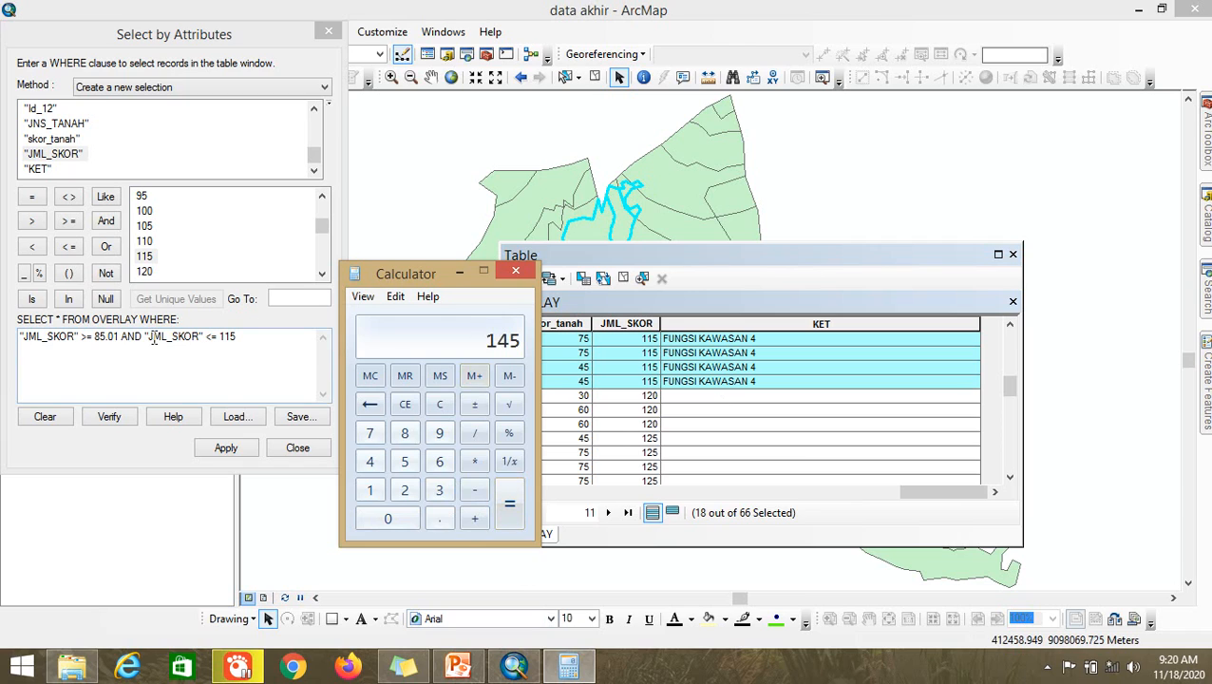
Step: Back in ArcMap, change the selection clause to "JML_SKOR" >= 115.01 AND "JML_SKOR" <= 145 and apply it
{"action": "left_click", "coordinate": [107, 338]}
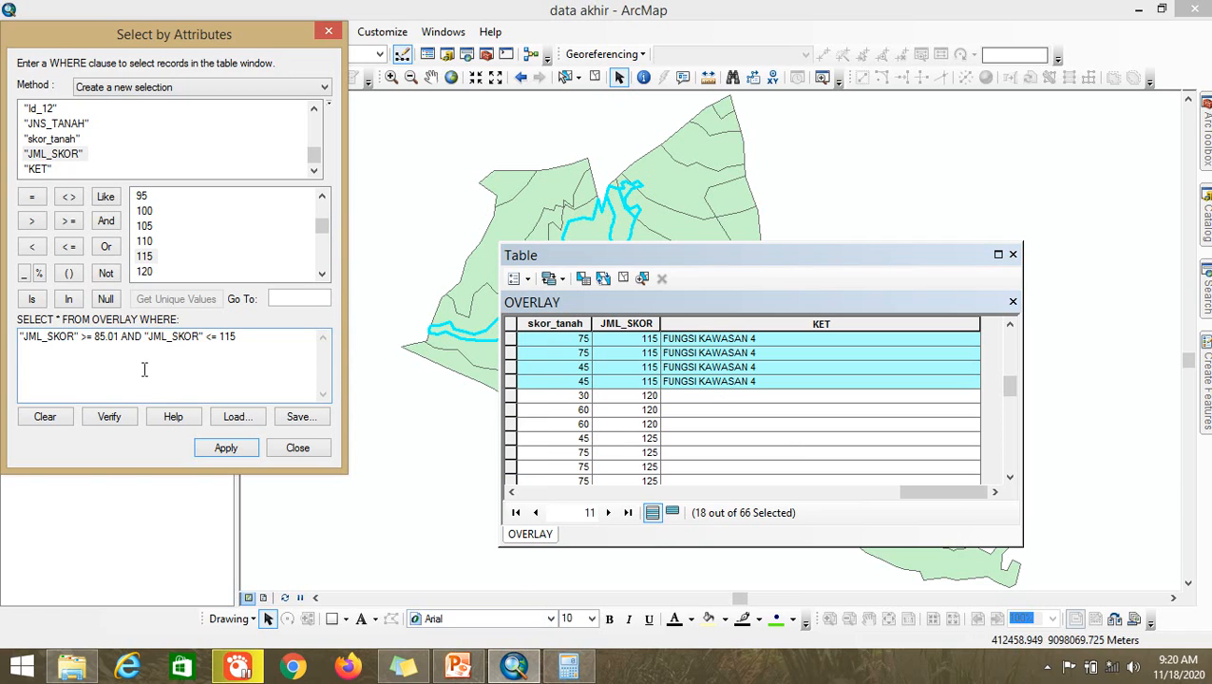
{"action": "key", "text": "BackSpace"}
{"action": "key", "text": "BackSpace"}
{"action": "type", "text": "115"}
{"action": "left_click", "coordinate": [237, 340]}
{"action": "key", "text": "BackSpace"}
{"action": "type", "text": "4"}
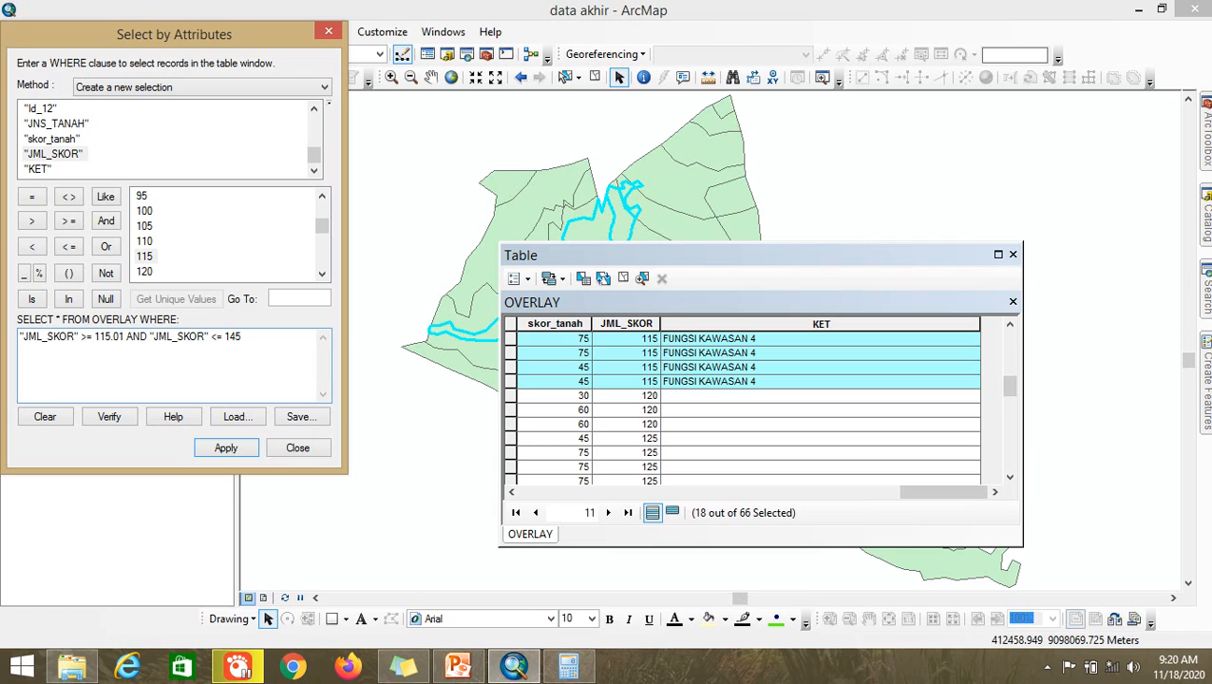
{"action": "left_click", "coordinate": [239, 449]}
{"action": "scroll", "coordinate": [752, 444], "scroll_direction": "down", "scroll_amount": 2}
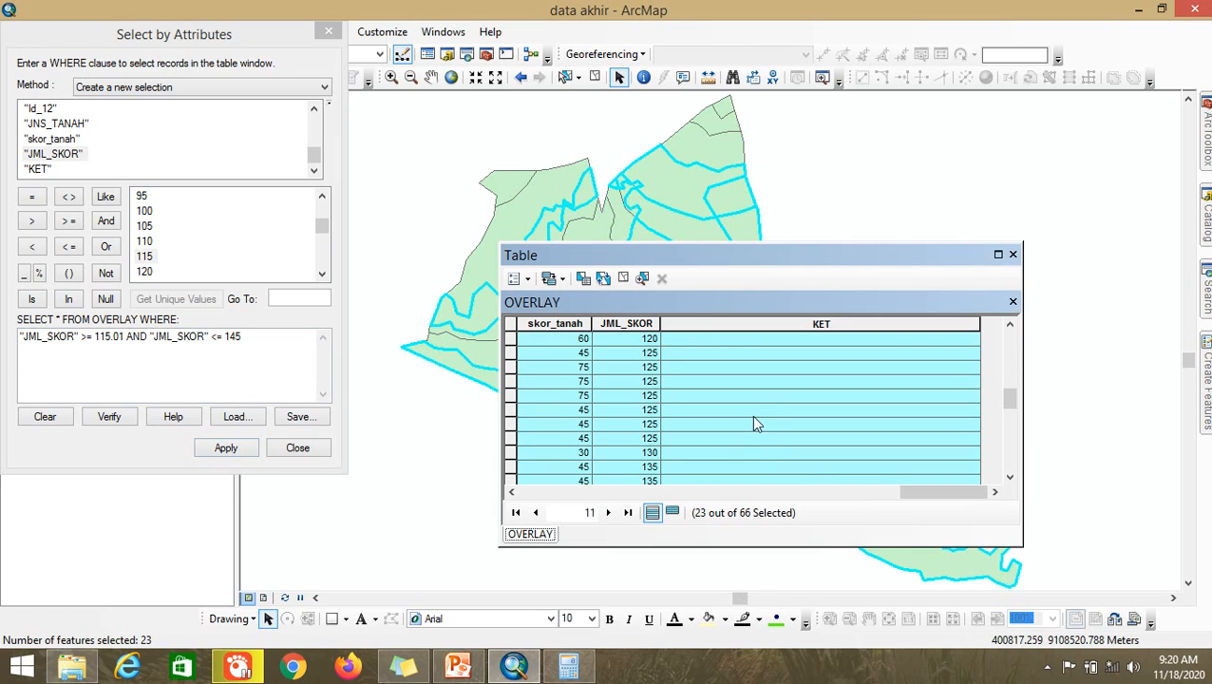
Step: Calculate KET as "FUNGSI KAWASAN 3" for the selected OVERLAY records and check where the labelled rows end
{"action": "right_click", "coordinate": [776, 323]}
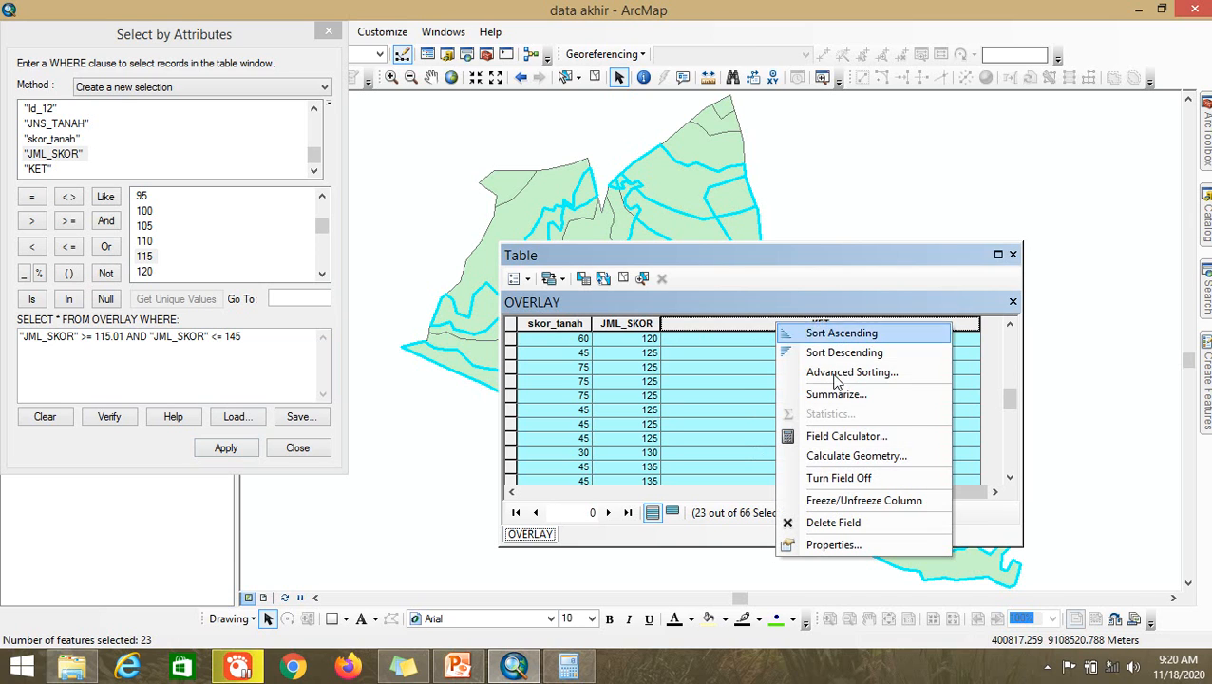
{"action": "left_click", "coordinate": [842, 437]}
{"action": "left_click", "coordinate": [564, 370]}
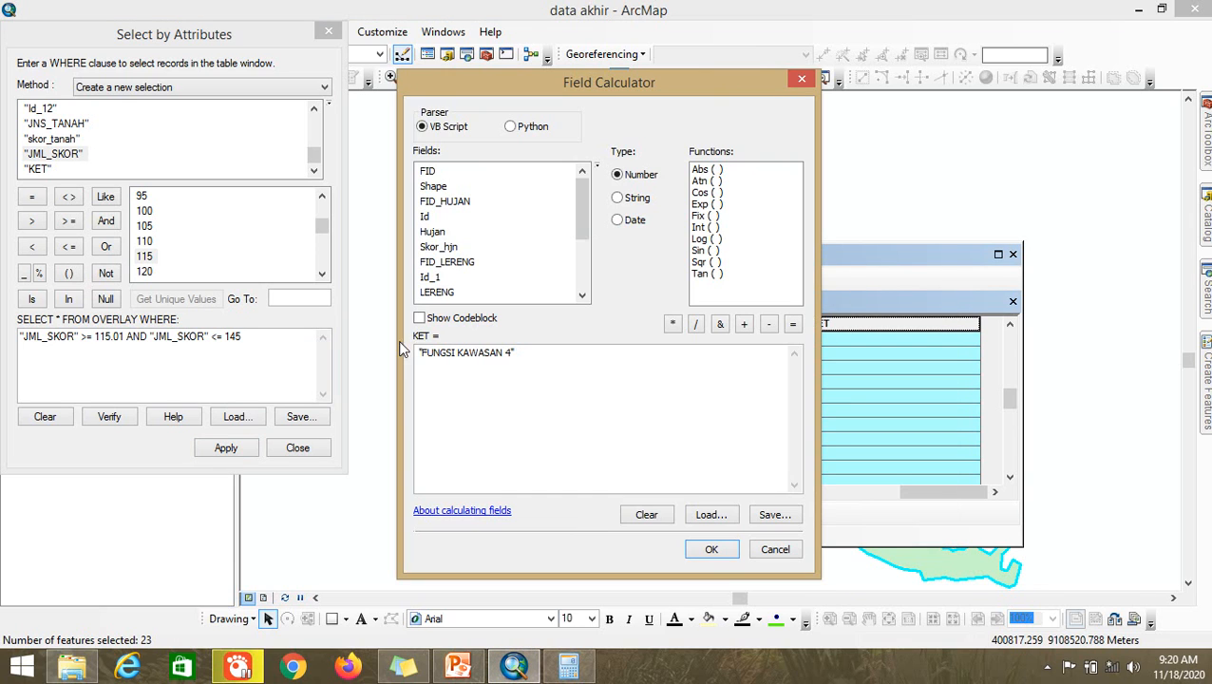
{"action": "left_click", "coordinate": [514, 352]}
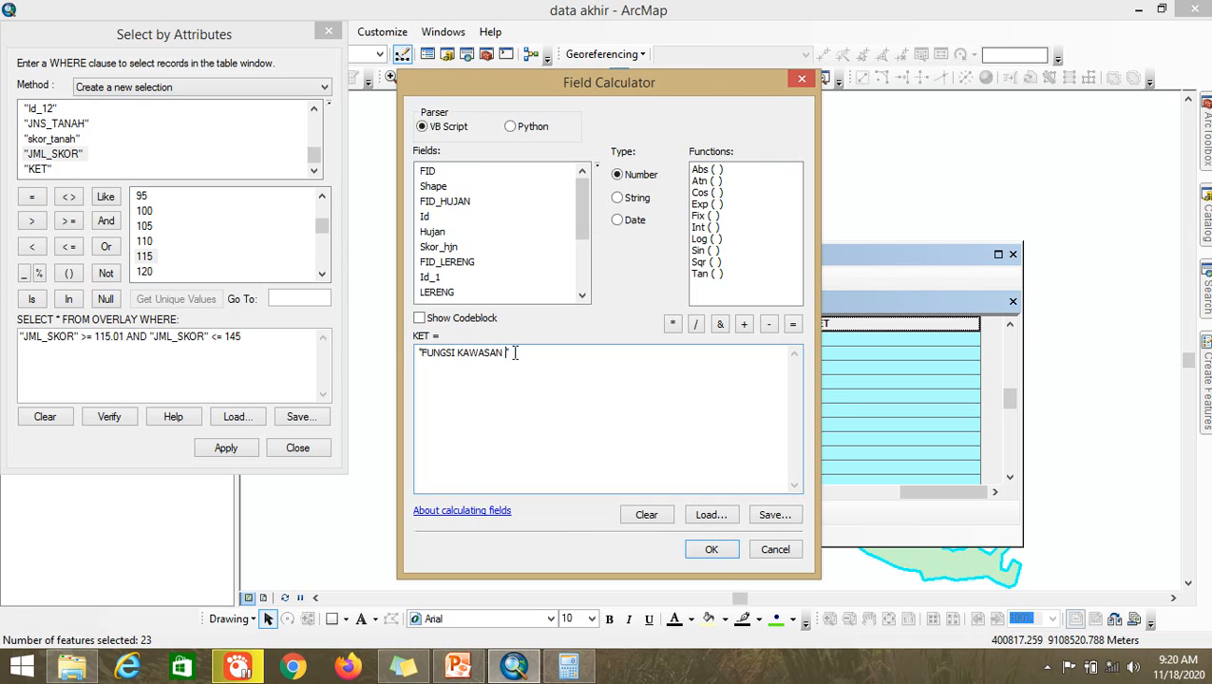
{"action": "left_click", "coordinate": [711, 549]}
{"action": "left_click", "coordinate": [809, 397]}
{"action": "scroll", "coordinate": [806, 392], "scroll_direction": "down", "scroll_amount": 6}
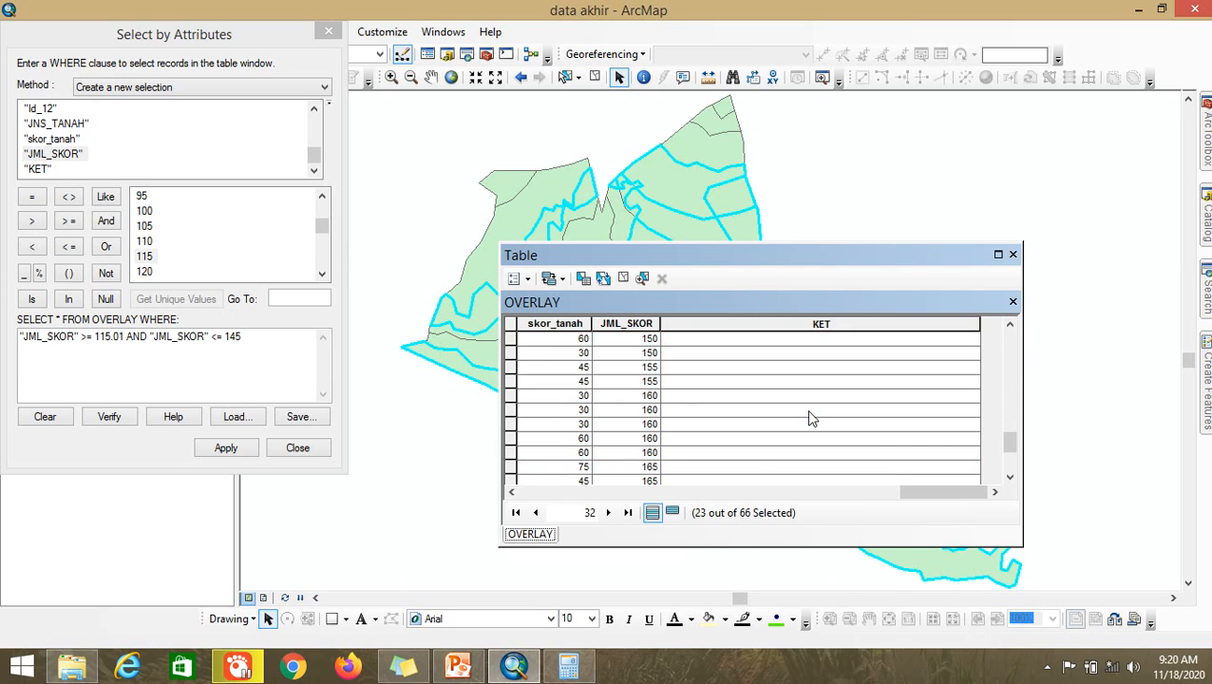
Step: Switch to the Calculator and add 30 to 145 to get the fourth class's upper limit
{"action": "left_click", "coordinate": [568, 665]}
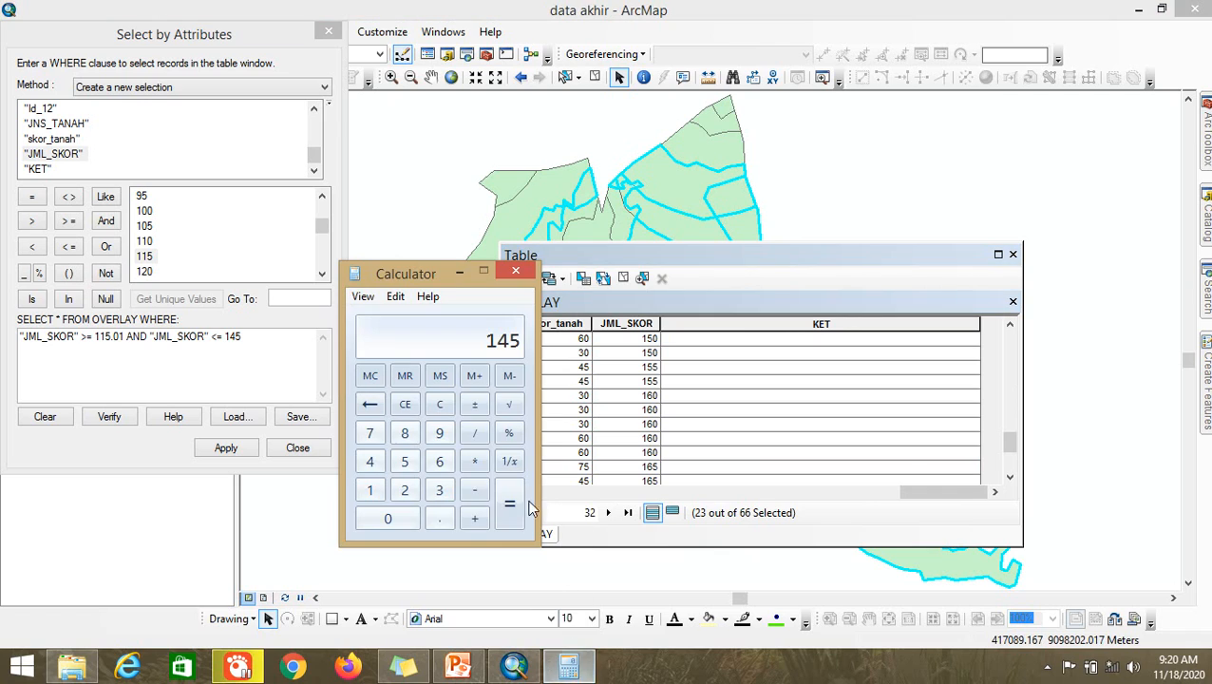
{"action": "left_click", "coordinate": [474, 518]}
{"action": "left_click", "coordinate": [439, 490]}
{"action": "left_click", "coordinate": [387, 518]}
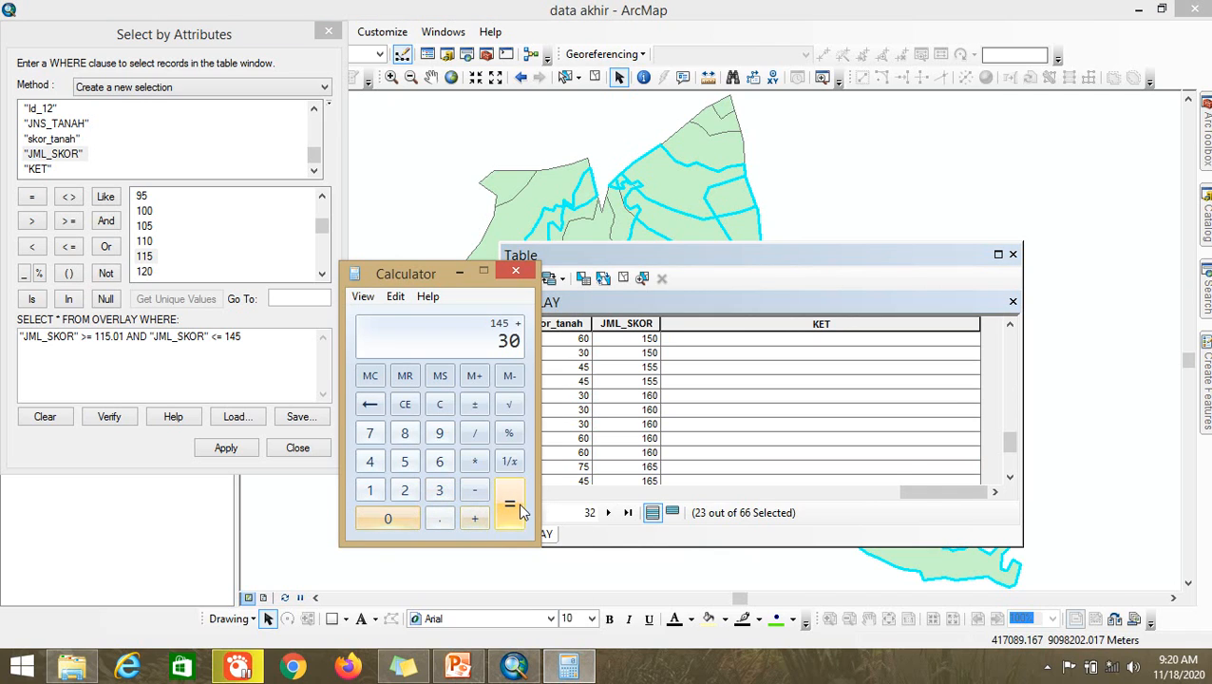
{"action": "left_click", "coordinate": [509, 504]}
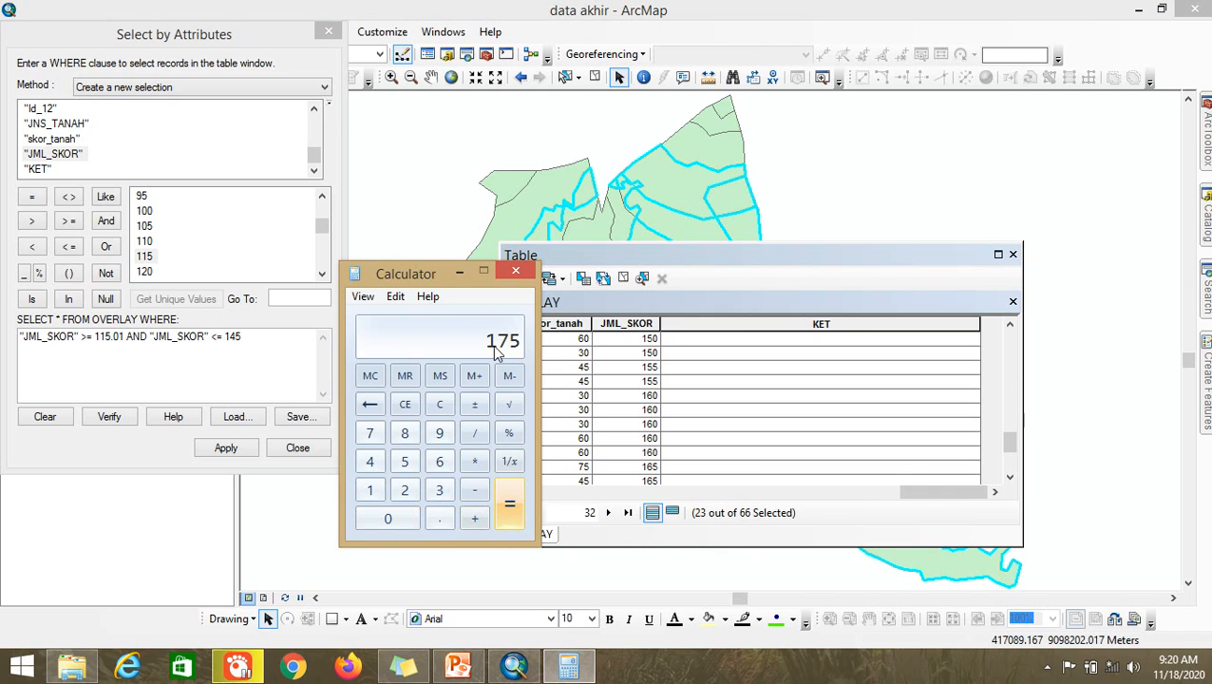
Step: Back in ArcMap, change the selection clause to "JML_SKOR" >= 145.01 AND "JML_SKOR" <= 175 and apply it
{"action": "left_click", "coordinate": [96, 336]}
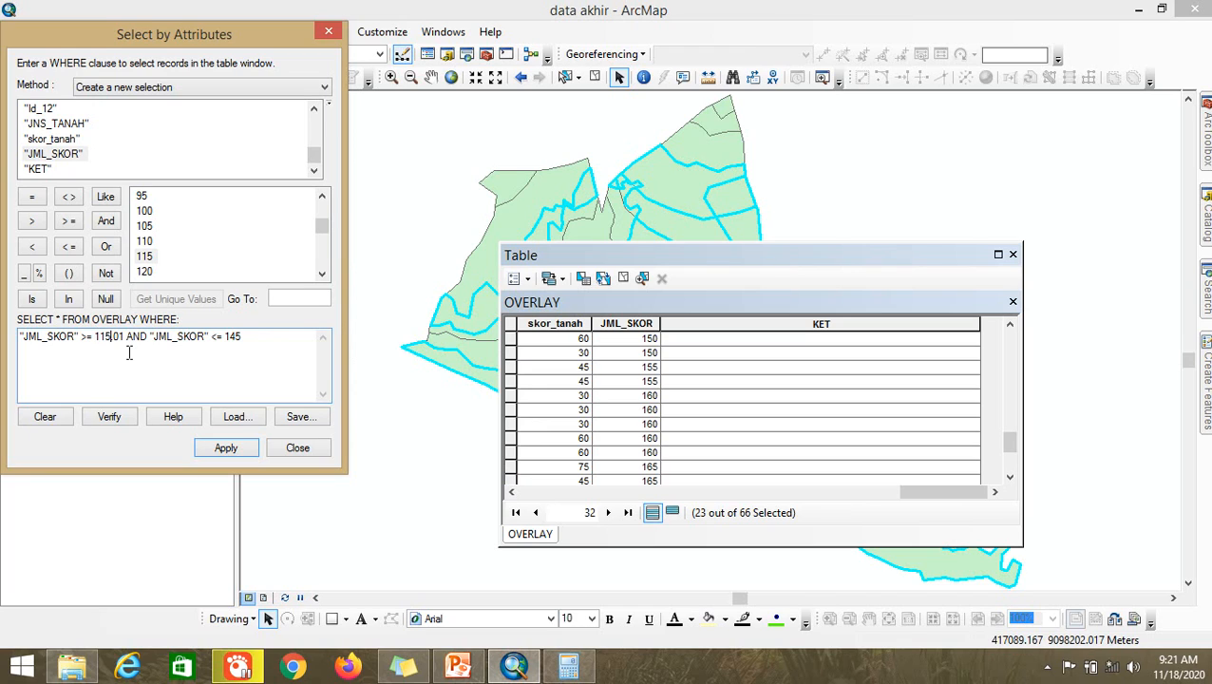
{"action": "key", "text": "Left"}
{"action": "key", "text": "BackSpace"}
{"action": "type", "text": "4"}
{"action": "key", "text": "BackSpace"}
{"action": "key", "text": "BackSpace"}
{"action": "type", "text": "75"}
{"action": "left_click", "coordinate": [228, 448]}
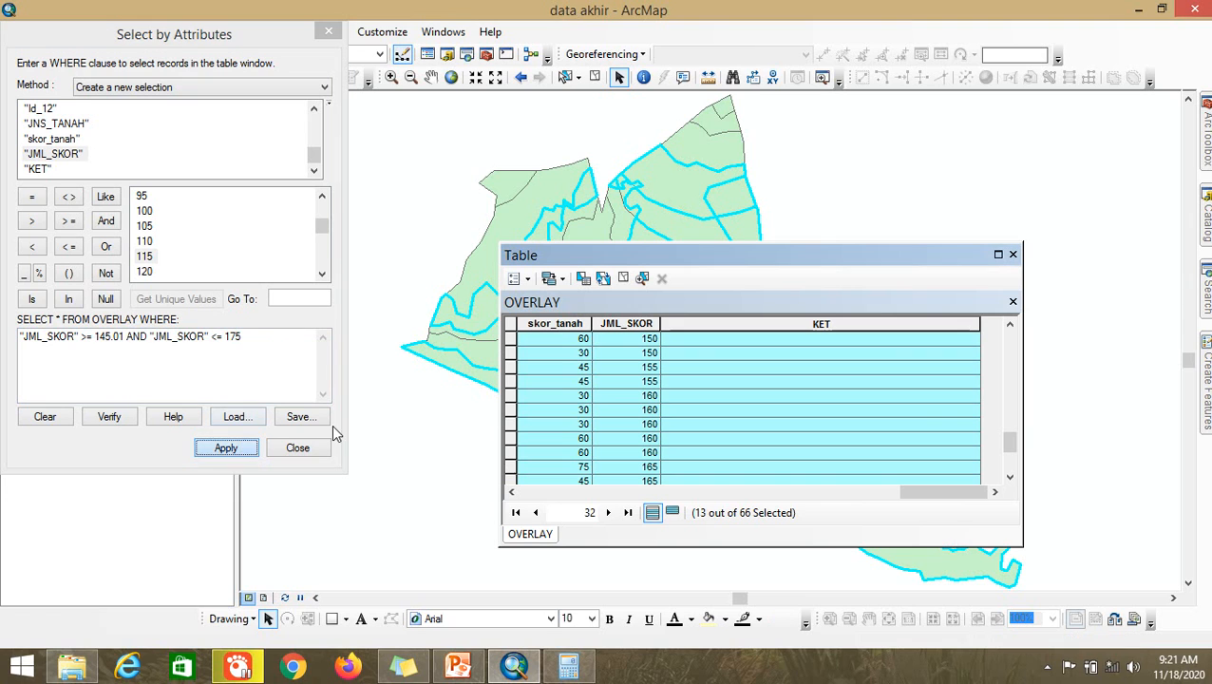
Step: Calculate KET as "FUNGSI KAWASAN 2" for the selected records and locate the first row still without a label
{"action": "right_click", "coordinate": [751, 325]}
{"action": "left_click", "coordinate": [855, 439]}
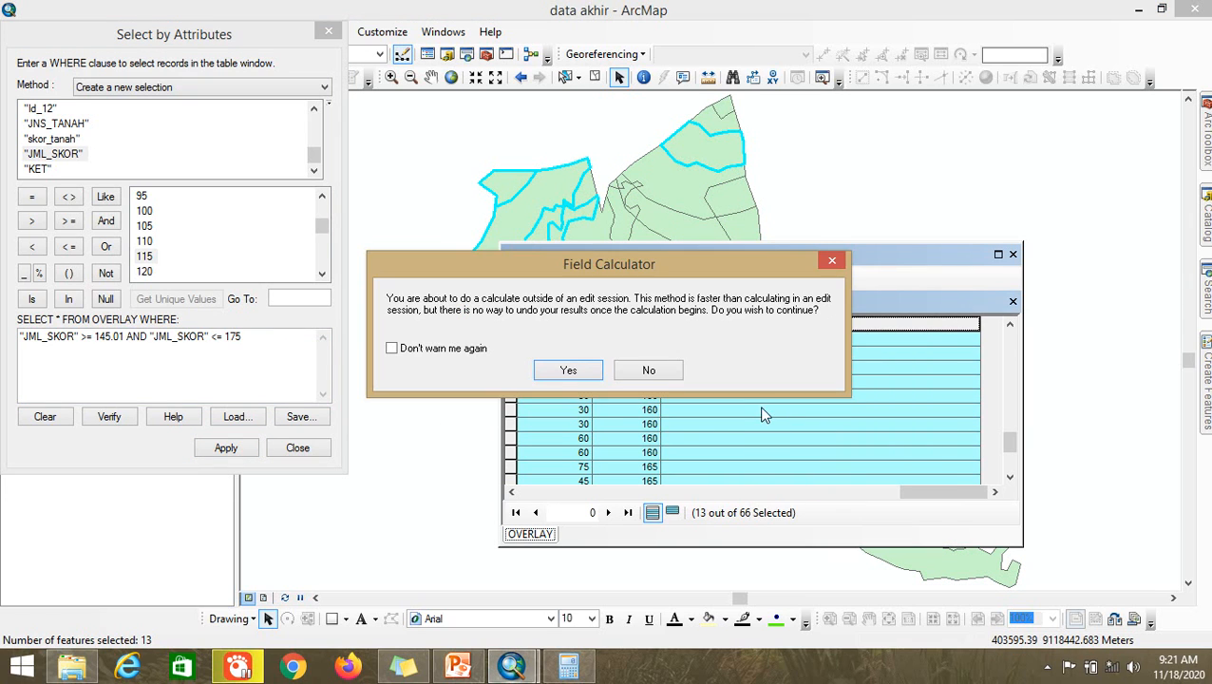
{"action": "left_click", "coordinate": [568, 369]}
{"action": "type", "text": "\"FUNGSI KAWASAN 2"}
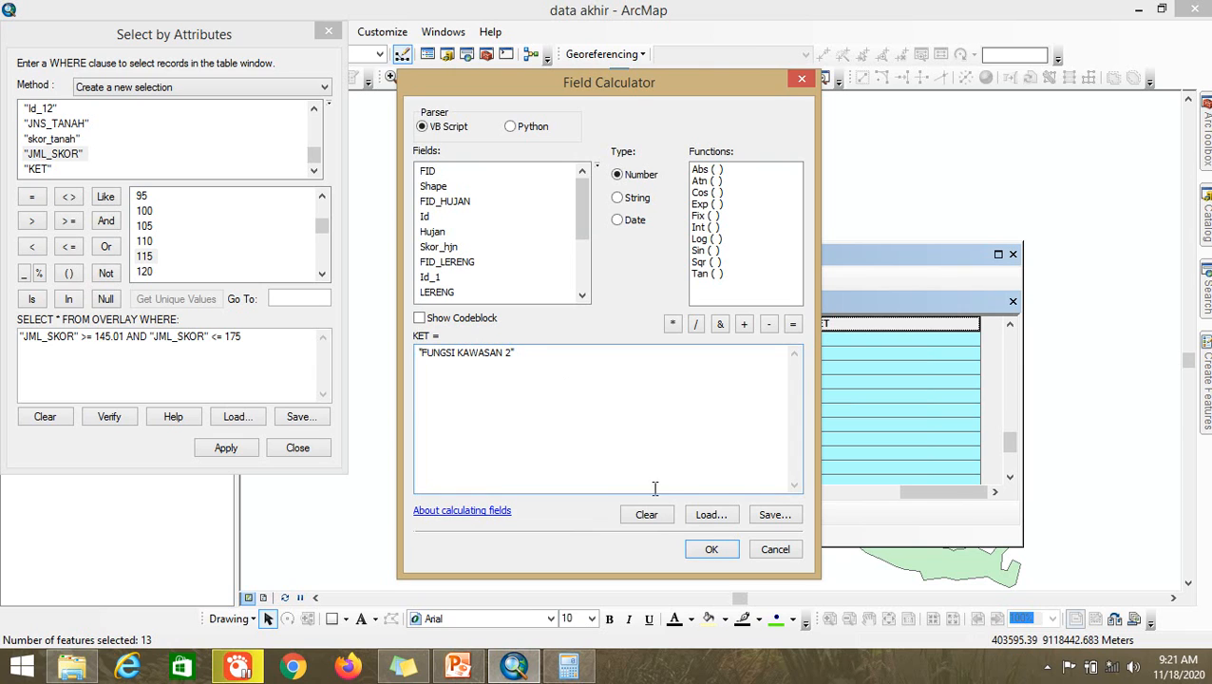
{"action": "left_click", "coordinate": [708, 549]}
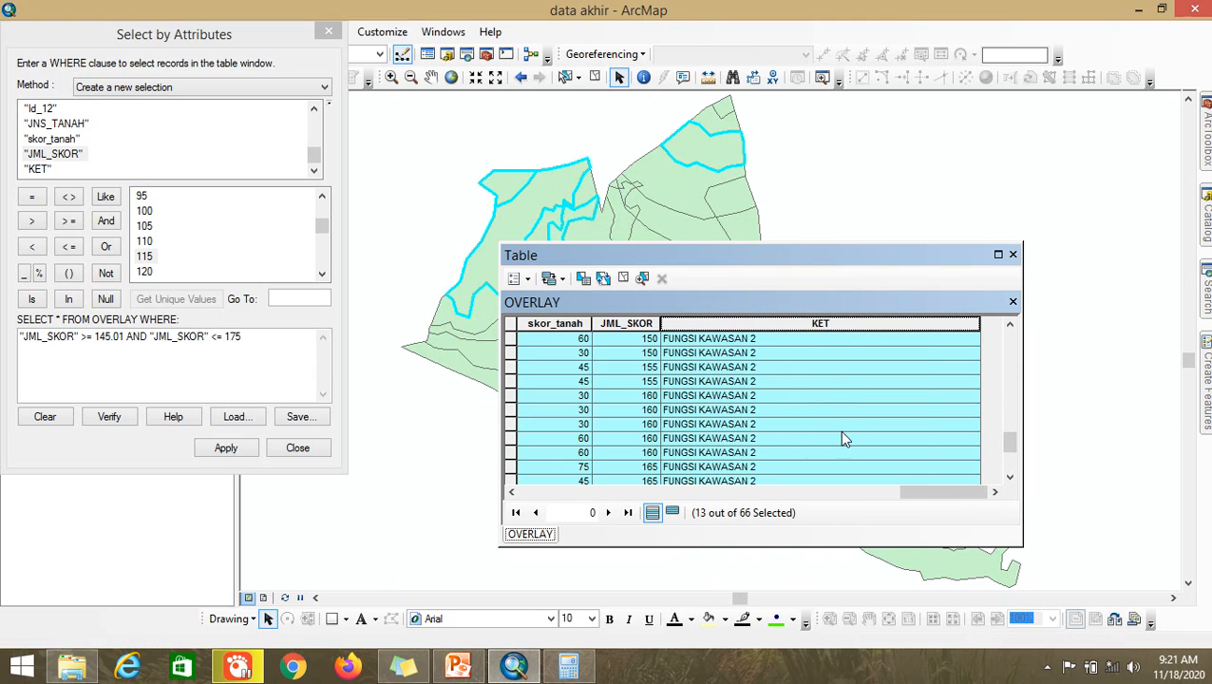
{"action": "left_click", "coordinate": [842, 438]}
{"action": "scroll", "coordinate": [800, 444], "scroll_direction": "down", "scroll_amount": 3}
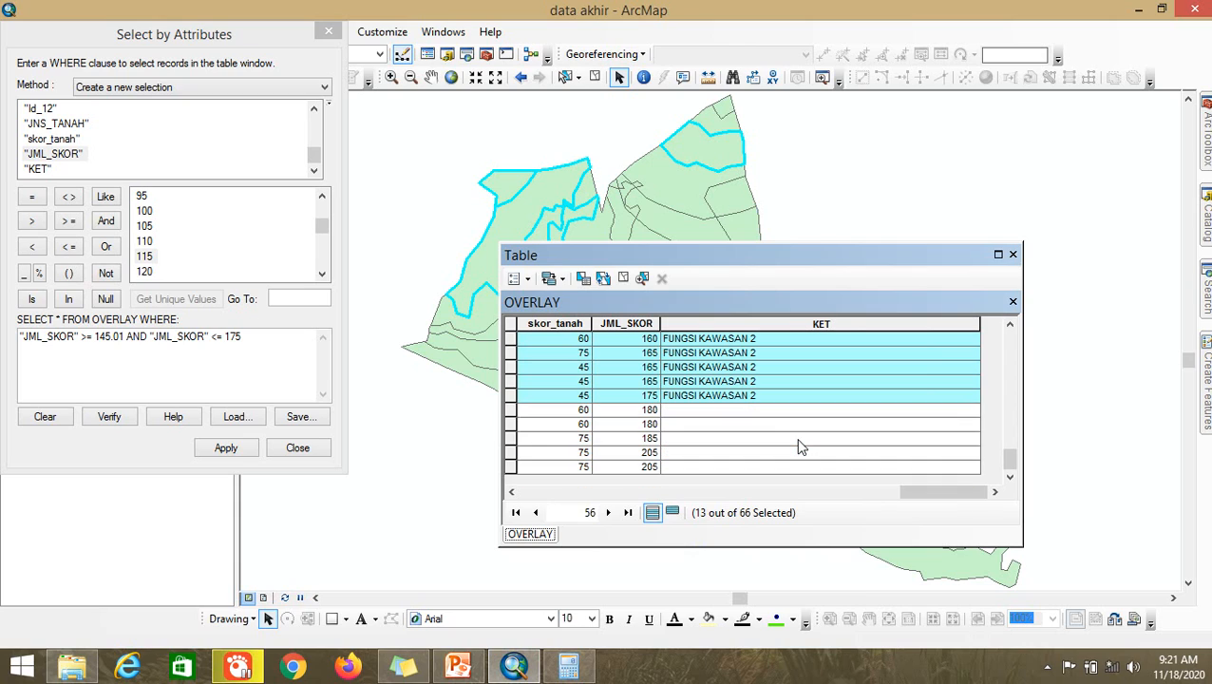
{"action": "left_click", "coordinate": [703, 411]}
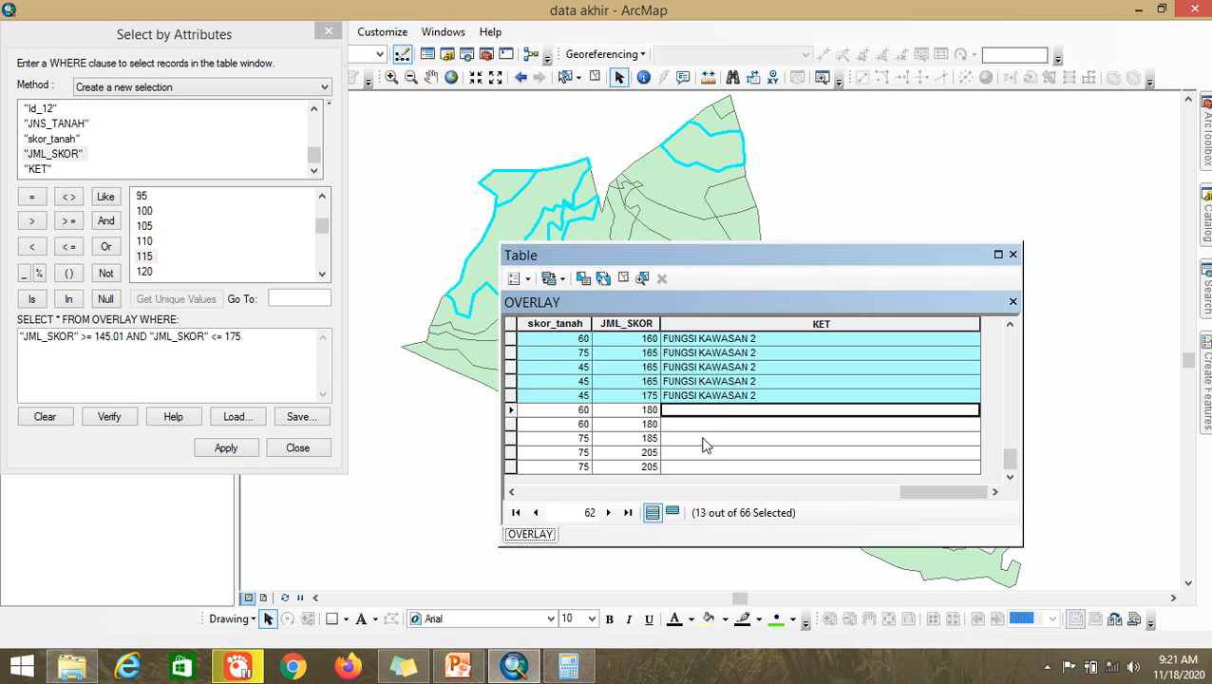
Step: Switch to the Calculator, add 30 to 175 for the last class's upper limit, and return to the OVERLAY table in ArcMap
{"action": "left_click", "coordinate": [568, 665]}
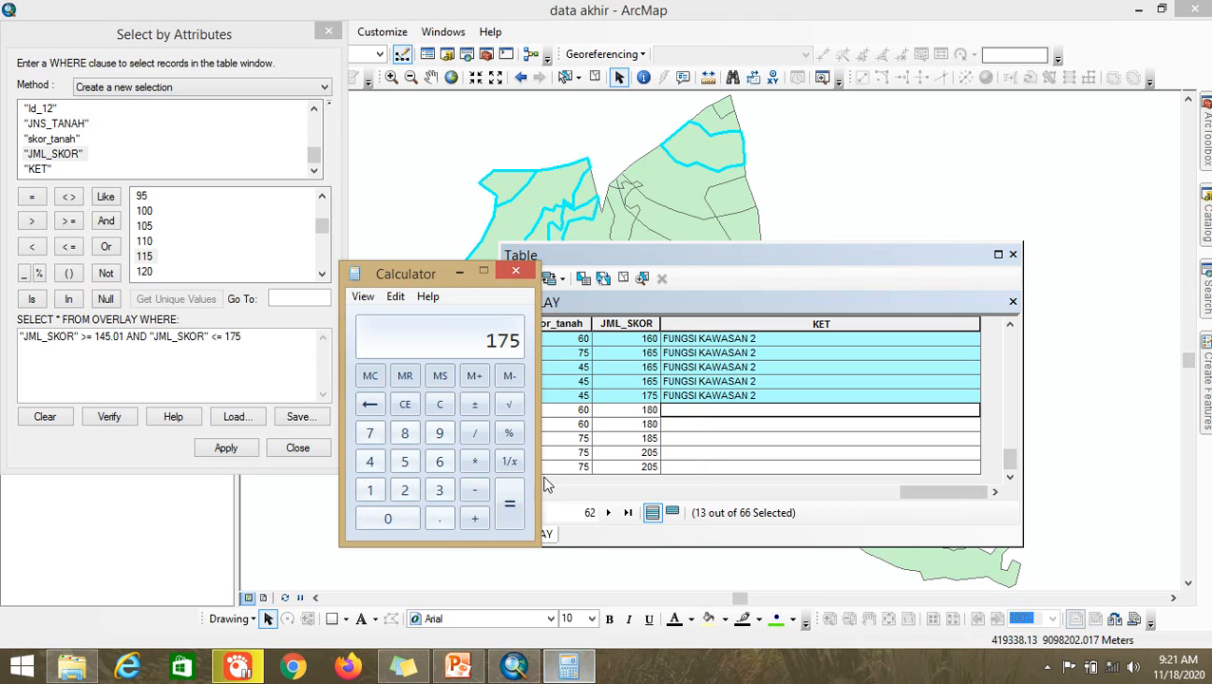
{"action": "left_click", "coordinate": [480, 515]}
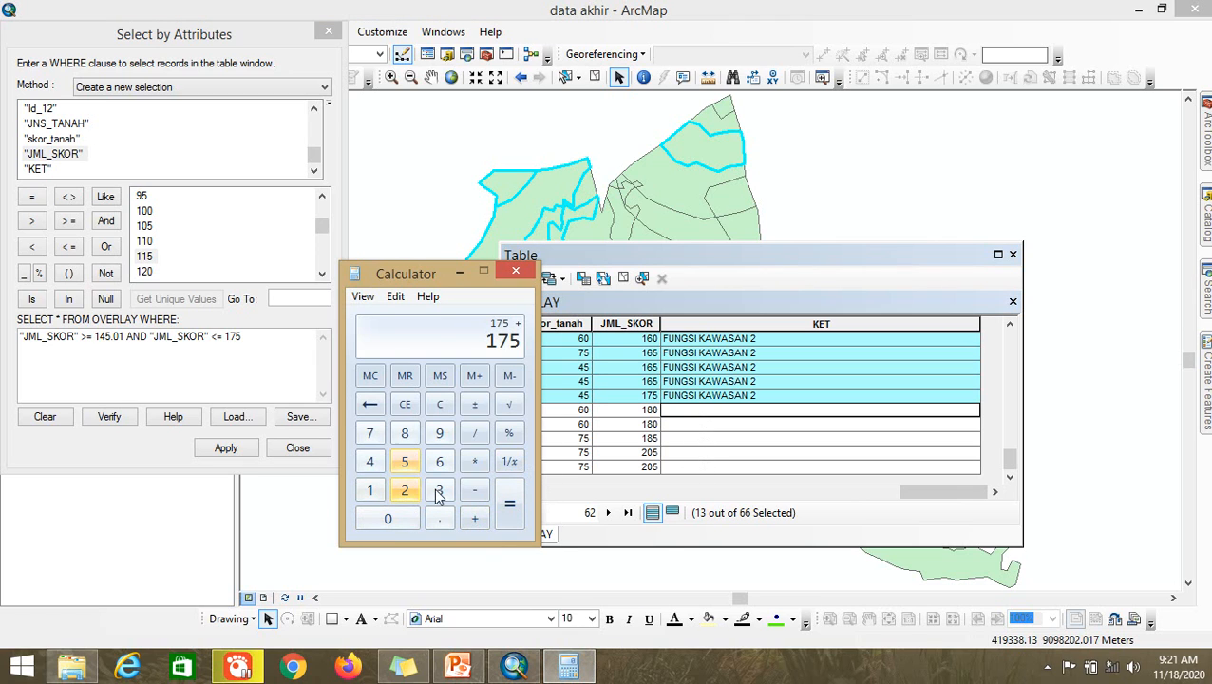
{"action": "left_click", "coordinate": [438, 490]}
{"action": "left_click", "coordinate": [410, 517]}
{"action": "left_click", "coordinate": [515, 511]}
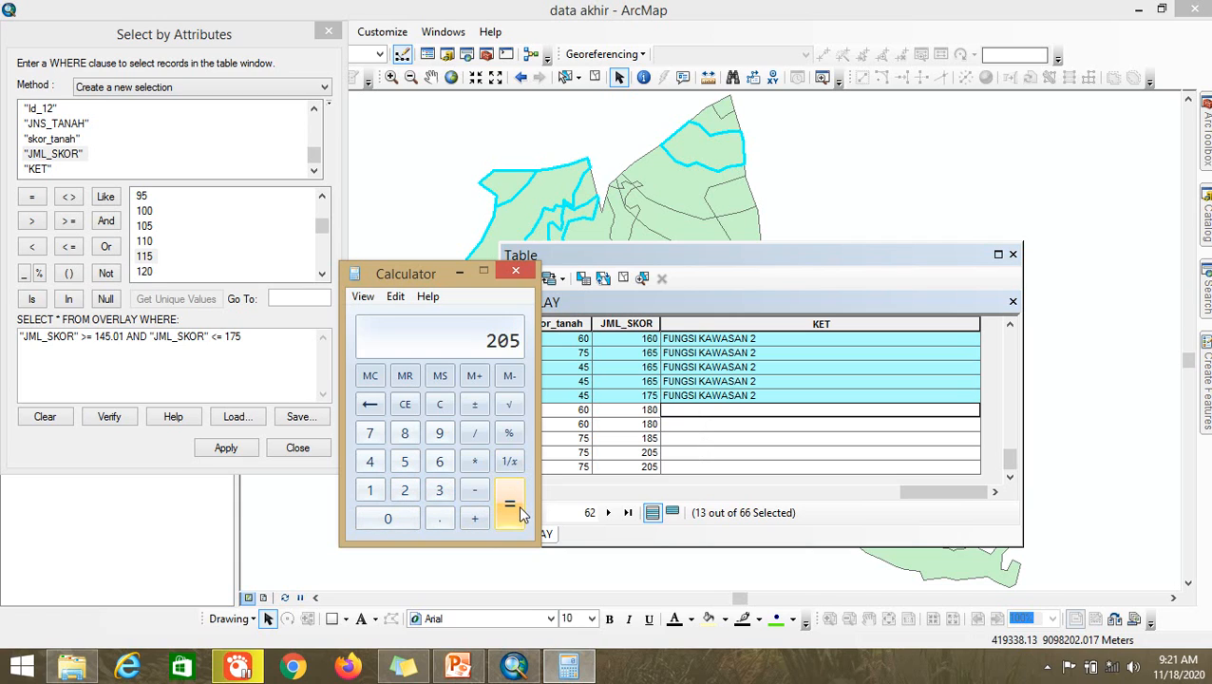
{"action": "left_click", "coordinate": [706, 412]}
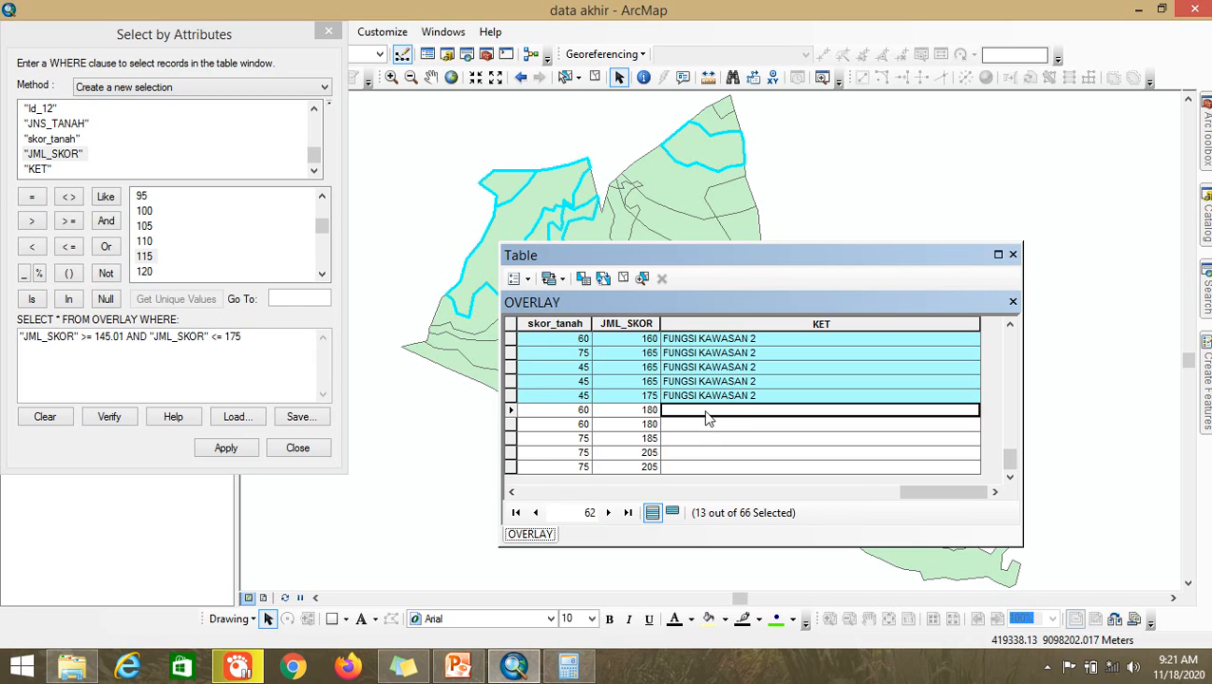
Step: Reduce the selection clause to "JML_SKOR" >= 175.01, without an upper limit, and apply it
{"action": "left_click", "coordinate": [248, 340]}
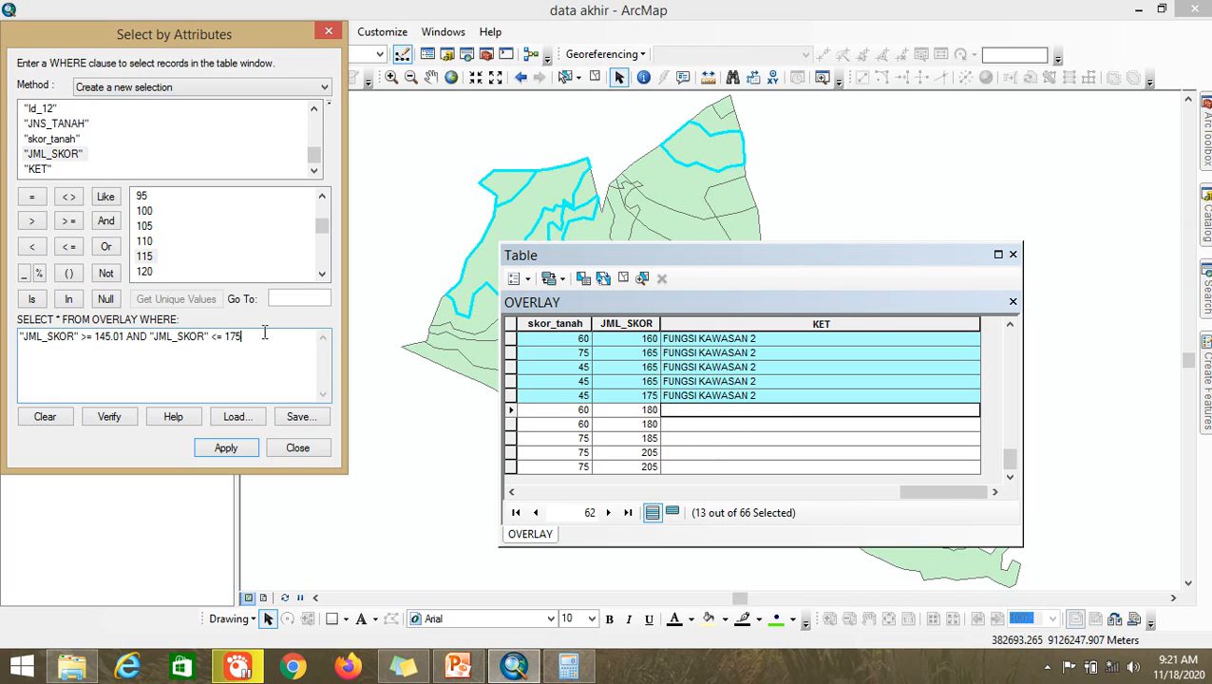
{"action": "left_click", "coordinate": [107, 338]}
{"action": "key", "text": "BackSpace"}
{"action": "type", "text": "7"}
{"action": "left_click_drag", "start_coordinate": [252, 338], "coordinate": [130, 344]}
{"action": "key", "text": "Delete"}
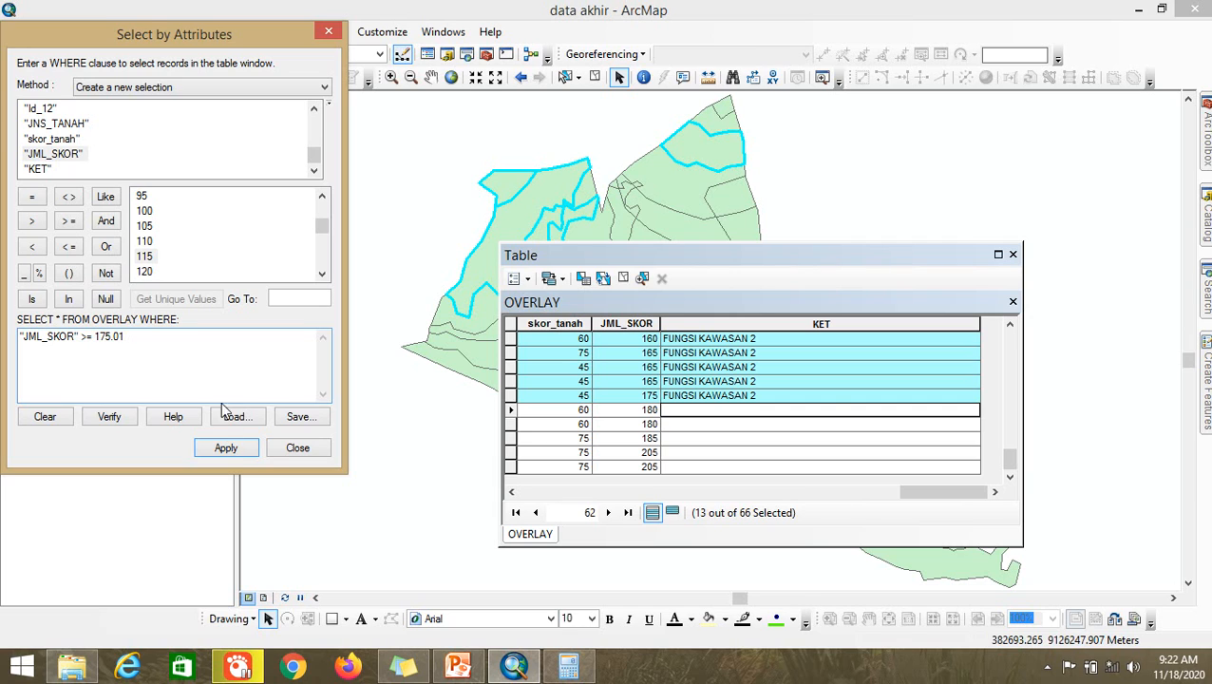
{"action": "left_click", "coordinate": [235, 452]}
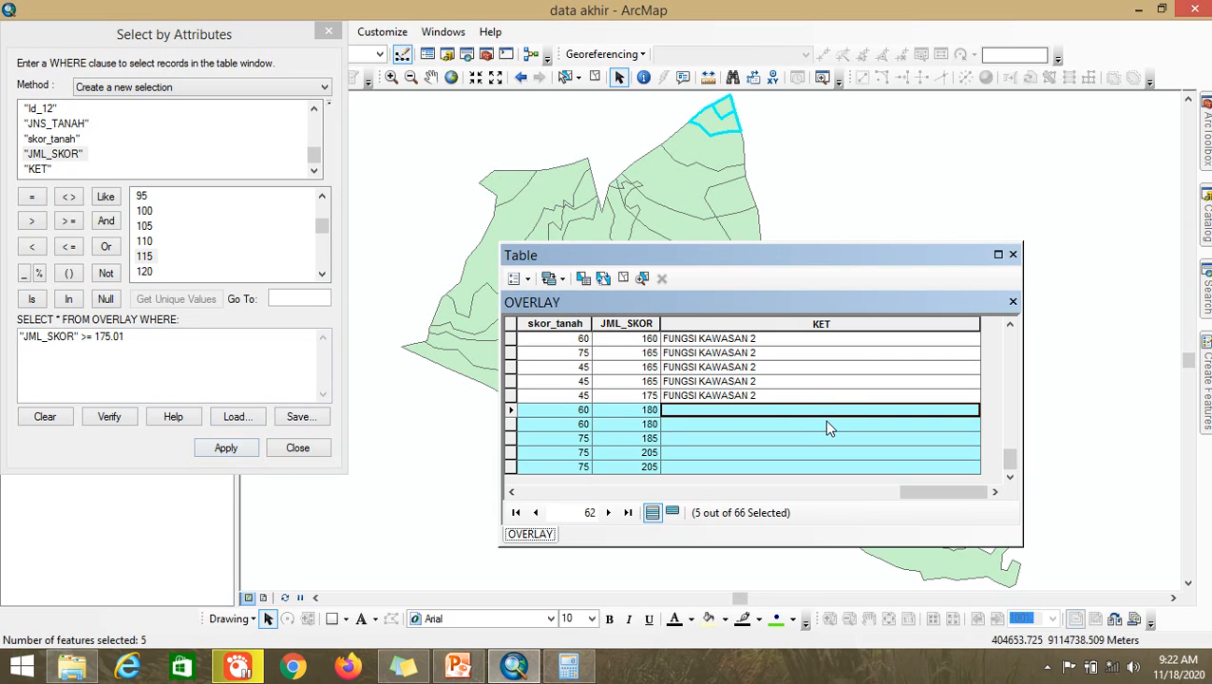
Step: Calculate KET as "FUNGSI KAWASAN 1" for the selected highest-score records
{"action": "left_click", "coordinate": [815, 452]}
{"action": "right_click", "coordinate": [795, 323]}
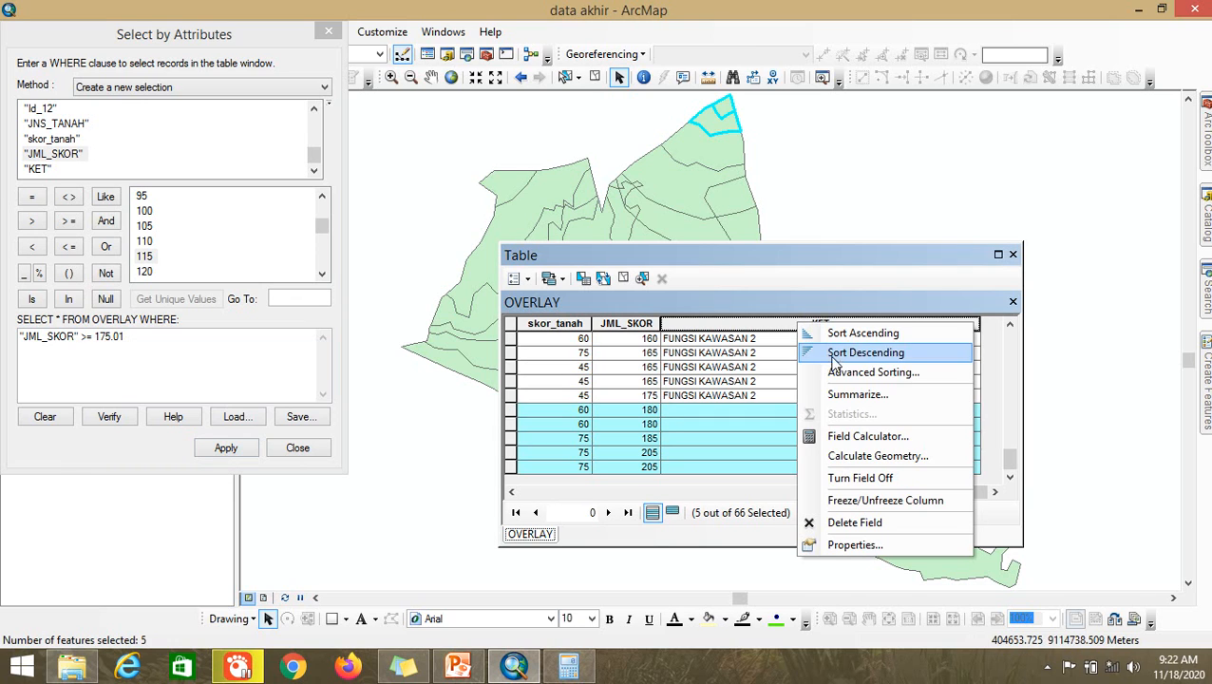
{"action": "left_click", "coordinate": [869, 434]}
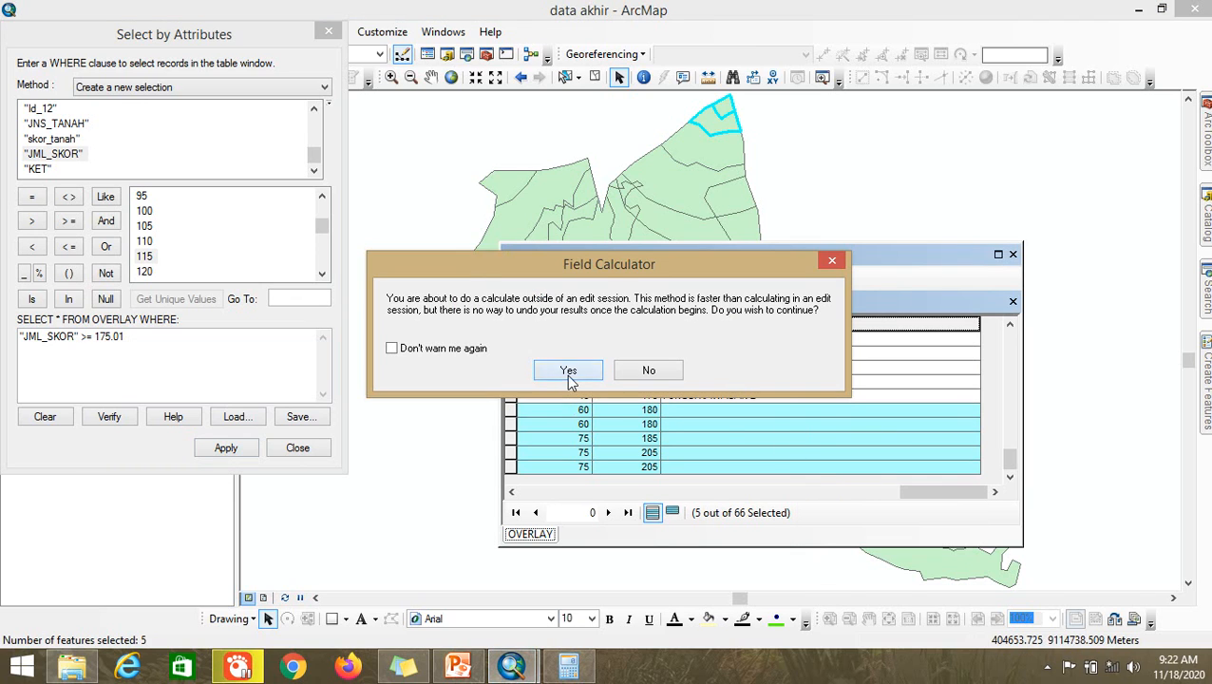
{"action": "left_click", "coordinate": [568, 369]}
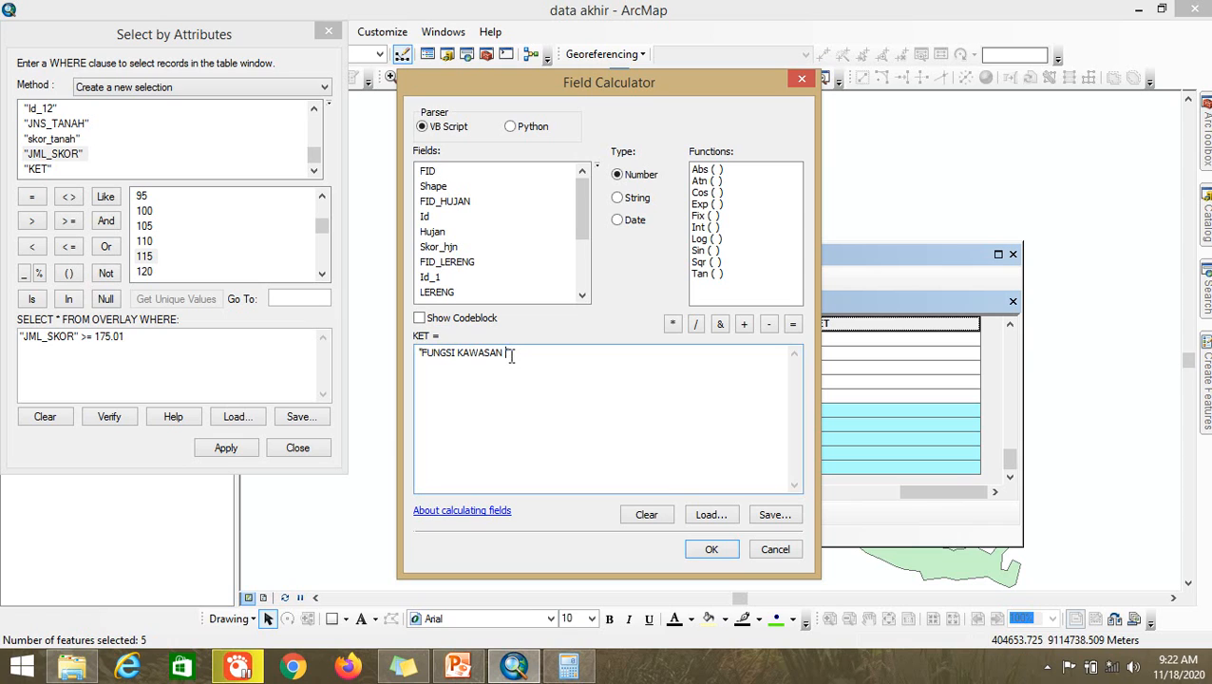
{"action": "type", "text": "1"}
{"action": "left_click", "coordinate": [714, 549]}
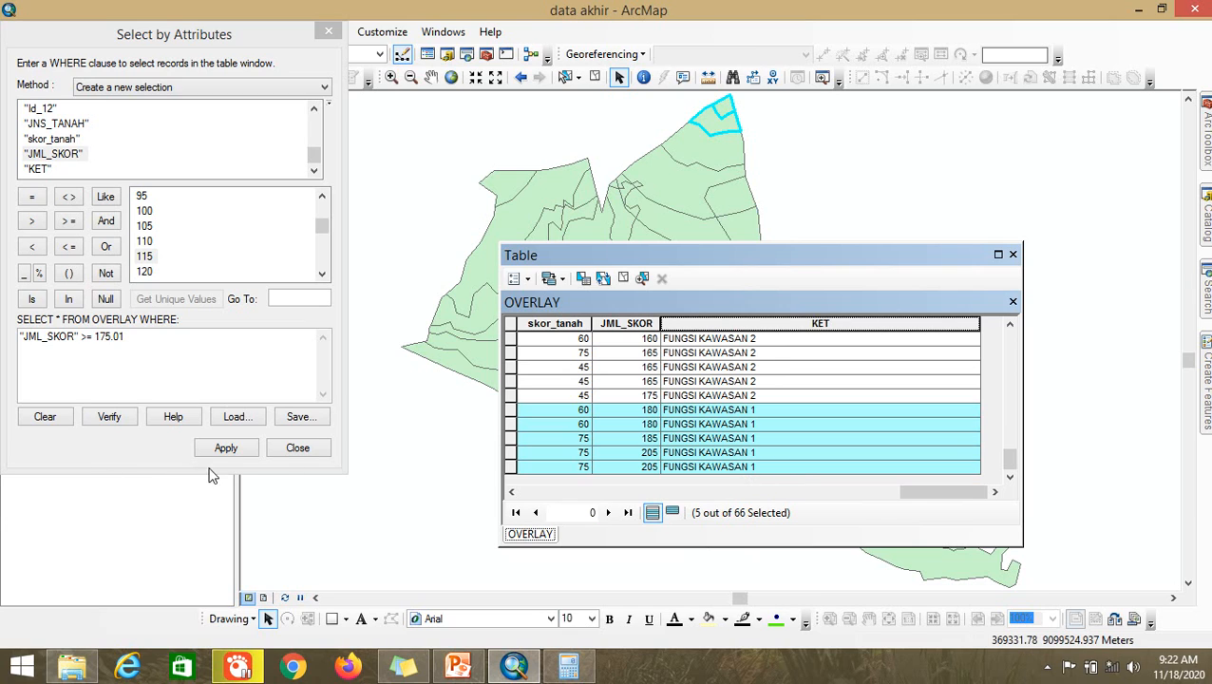
Step: Close the attribute selection and clear the selected records, then review the KET labels and close the OVERLAY table
{"action": "left_click", "coordinate": [298, 448]}
{"action": "left_click", "coordinate": [604, 277]}
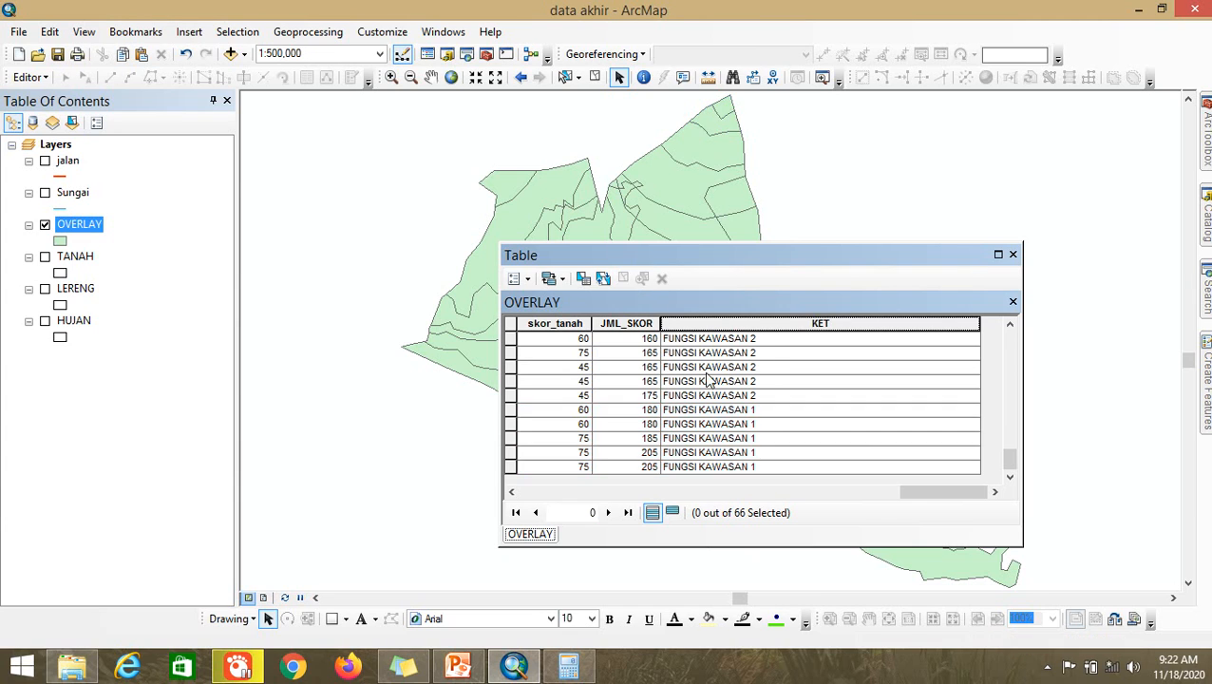
{"action": "scroll", "coordinate": [776, 440], "scroll_direction": "up", "scroll_amount": 5}
{"action": "scroll", "coordinate": [776, 440], "scroll_direction": "up", "scroll_amount": 5}
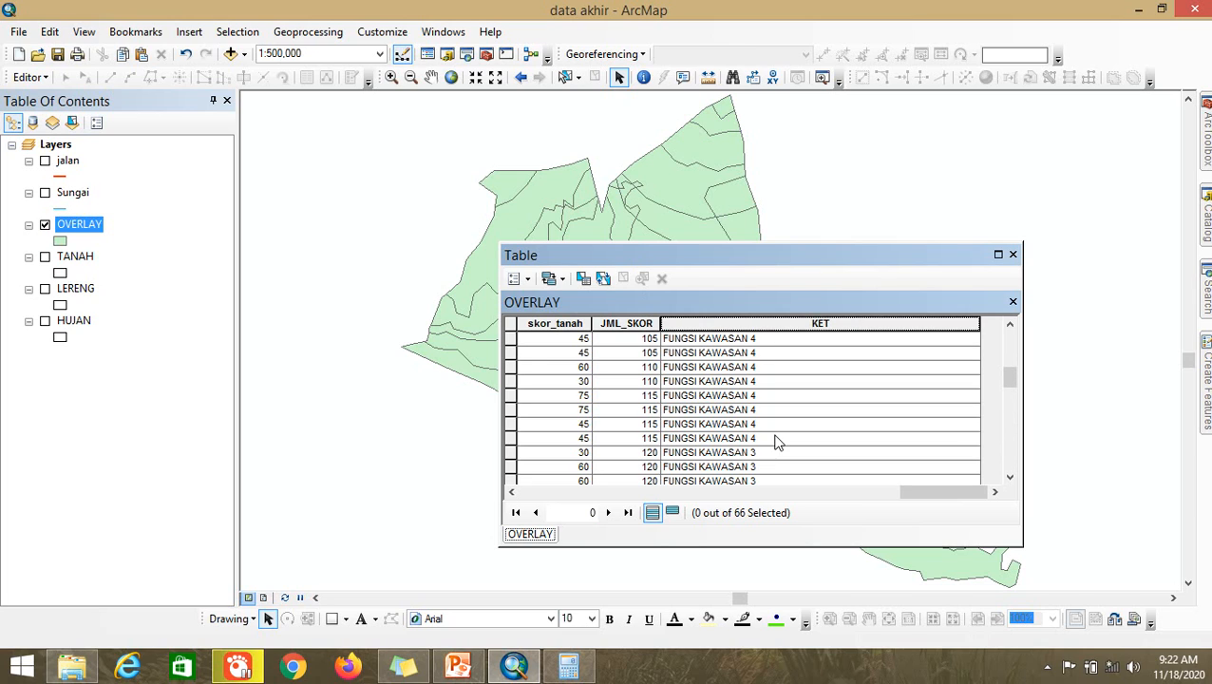
{"action": "scroll", "coordinate": [776, 440], "scroll_direction": "up", "scroll_amount": 3}
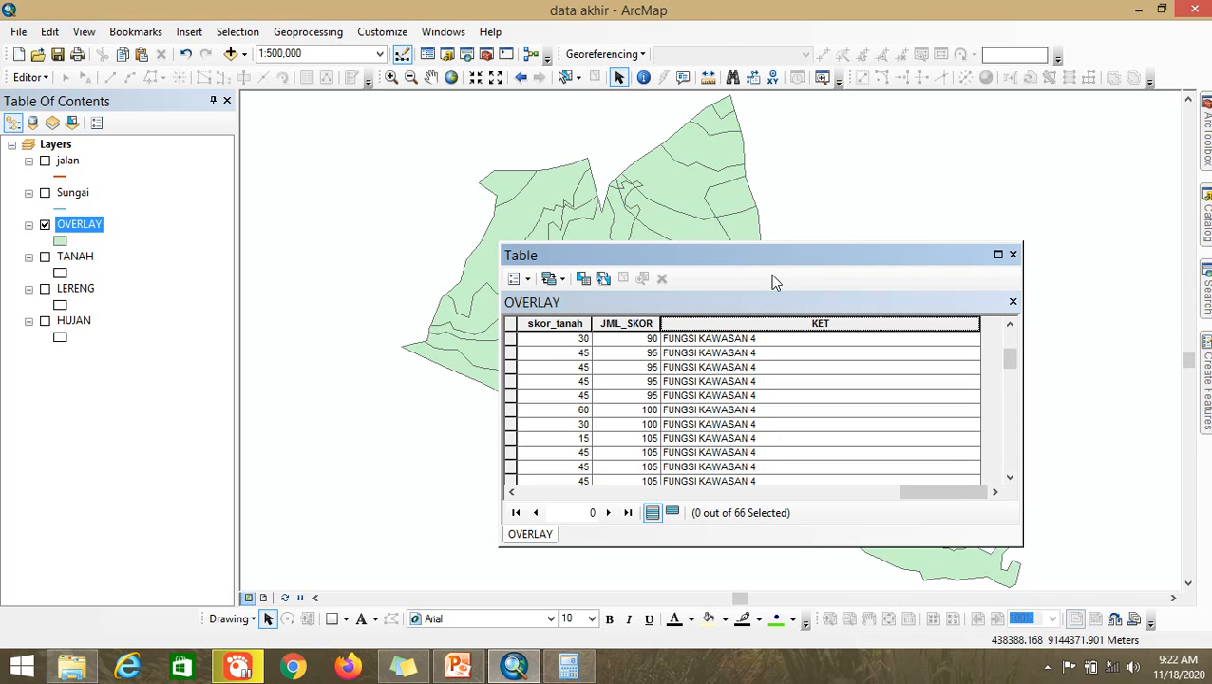
{"action": "left_click", "coordinate": [1014, 255]}
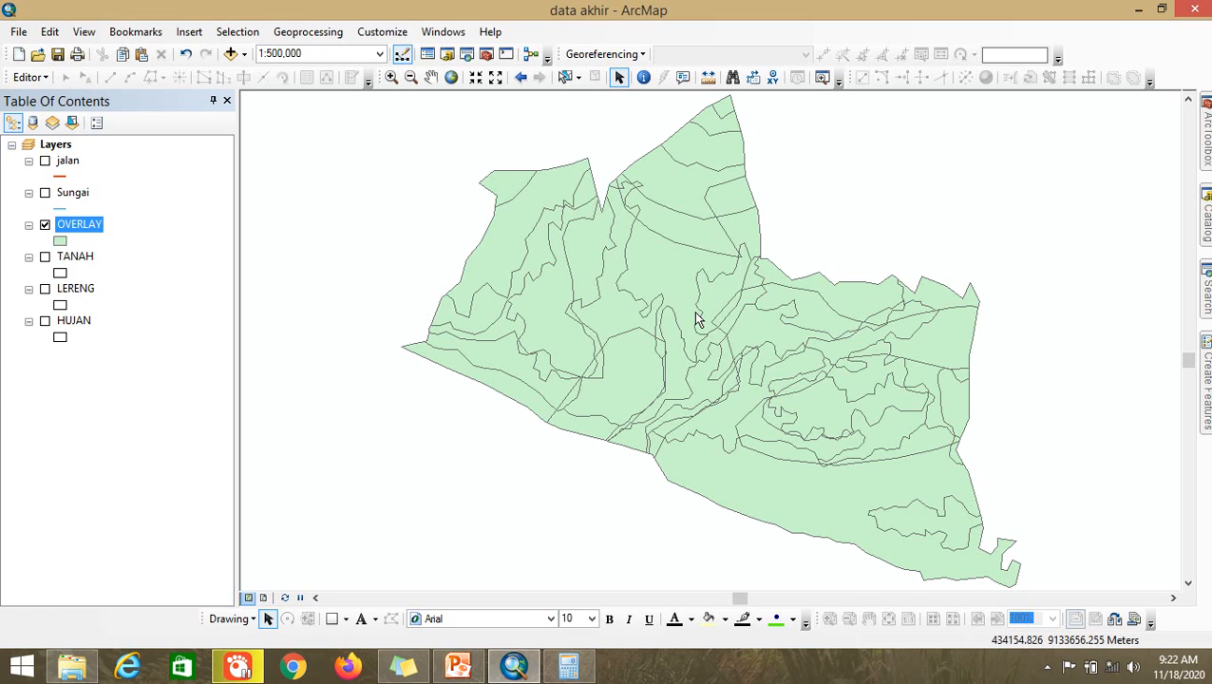
Step: Symbolize the OVERLAY layer by unique values of KET, adding all values and leaving out the <all other values> class
{"action": "double_click", "coordinate": [79, 228]}
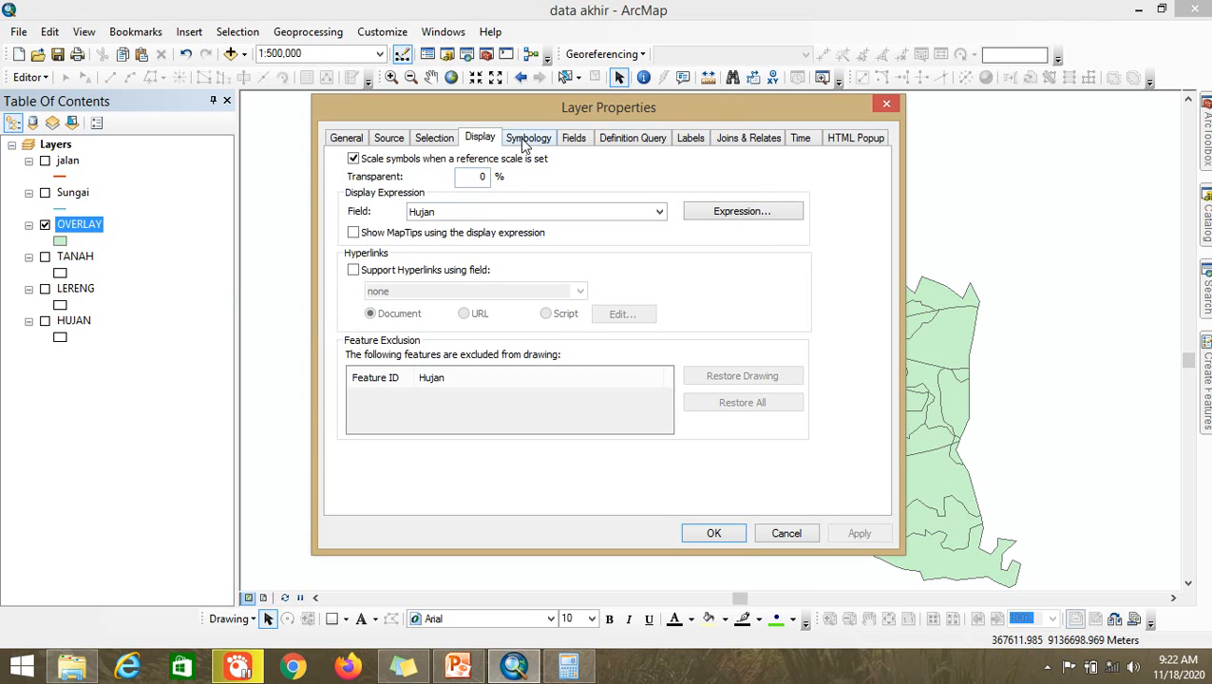
{"action": "left_click", "coordinate": [524, 141]}
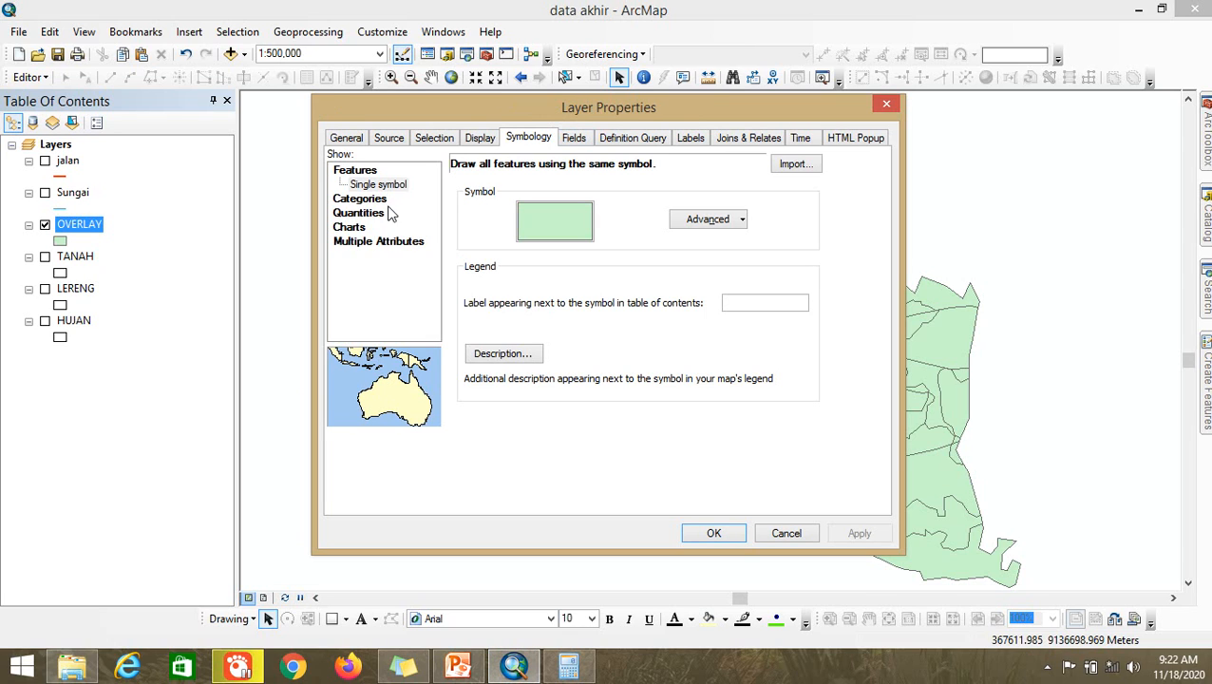
{"action": "left_click", "coordinate": [347, 207]}
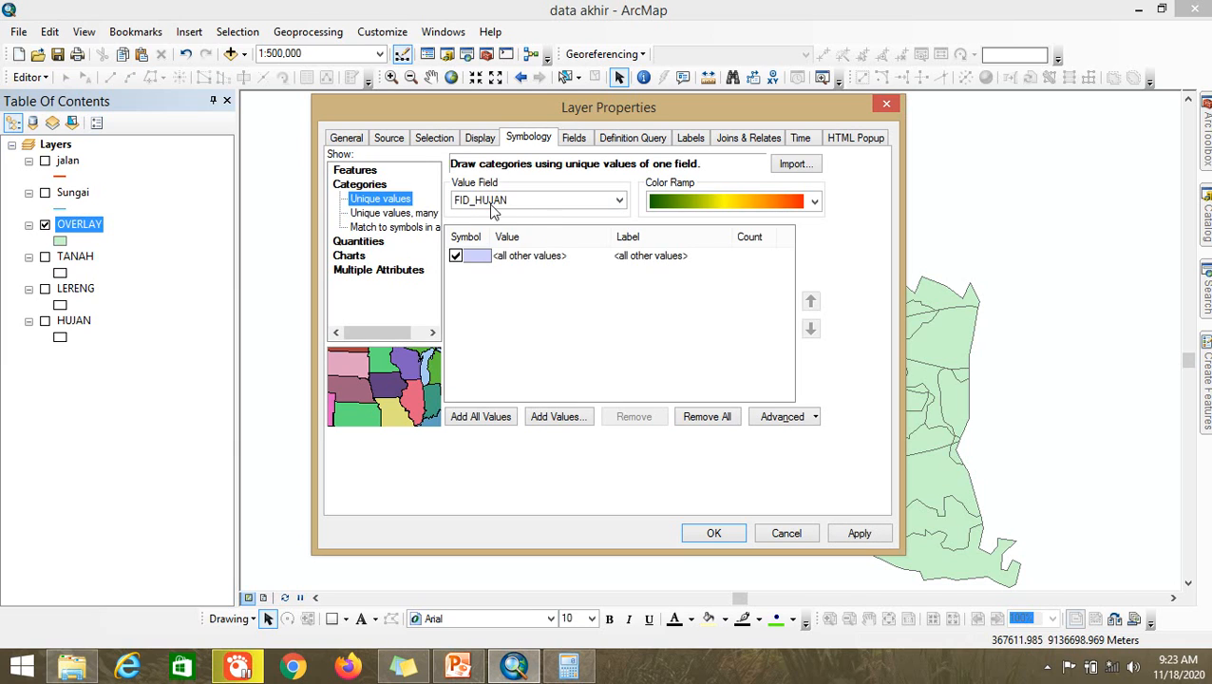
{"action": "left_click", "coordinate": [533, 201]}
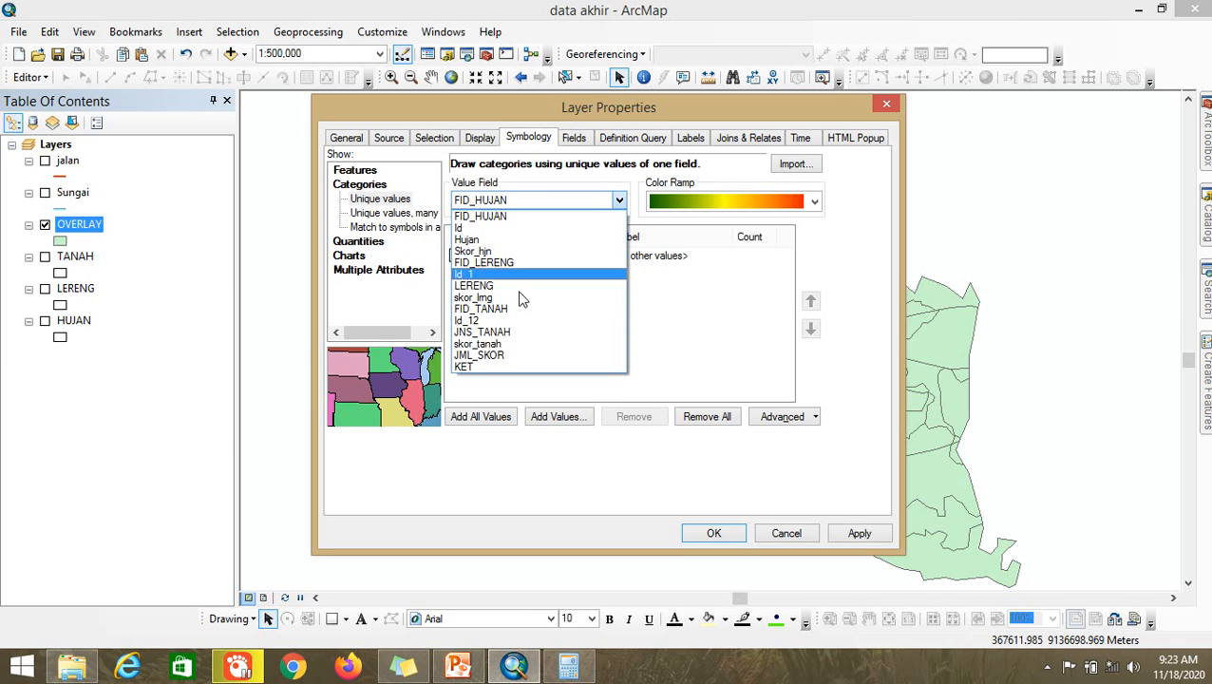
{"action": "left_click", "coordinate": [514, 367]}
{"action": "left_click", "coordinate": [481, 416]}
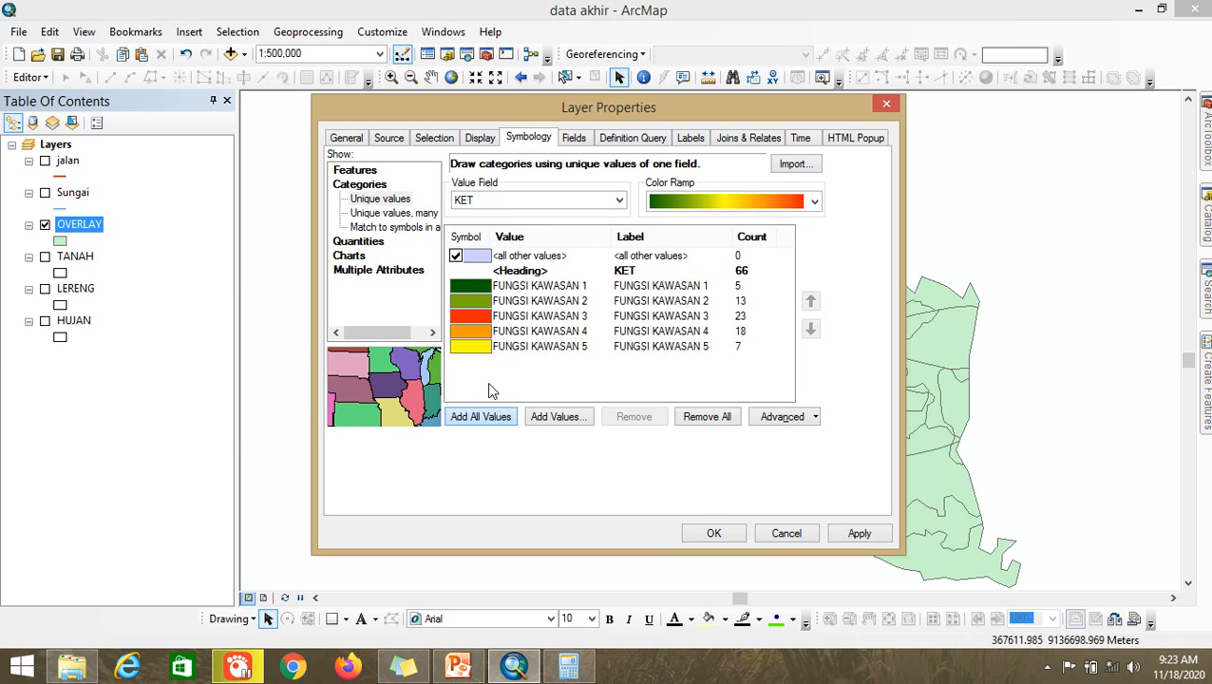
{"action": "left_click", "coordinate": [456, 255]}
{"action": "left_click", "coordinate": [712, 536]}
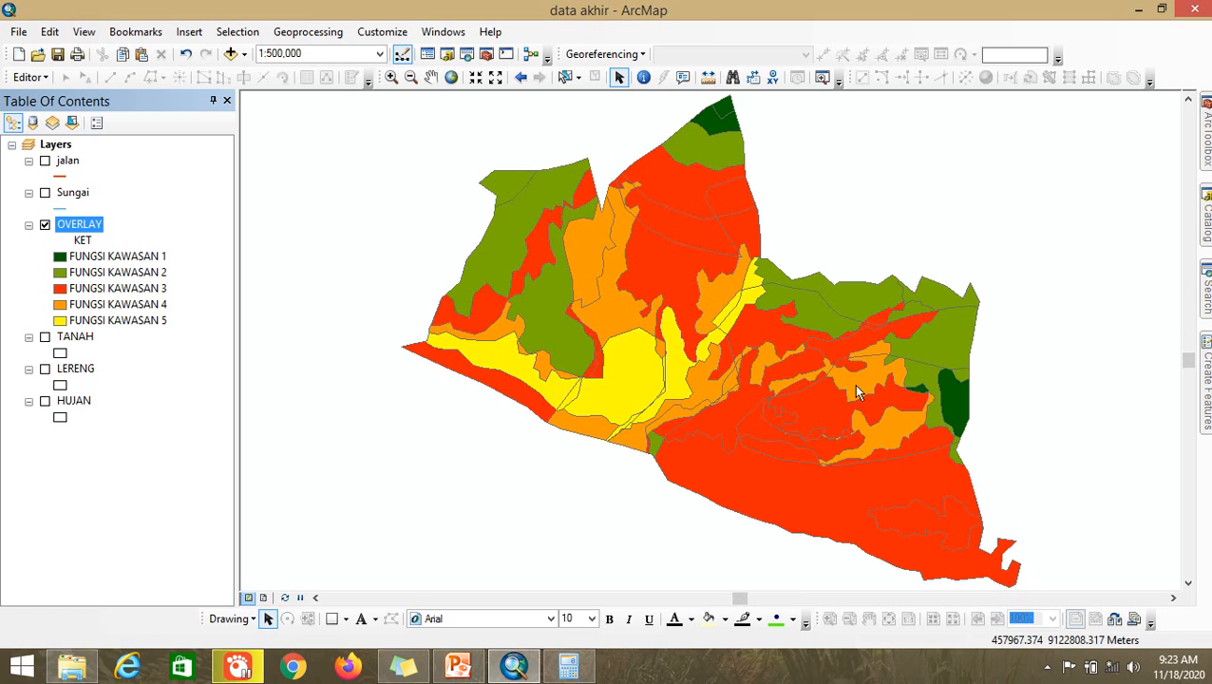
Step: Start the Dissolve tool from the Data Management Generalization tools with OVERLAY as the input features
{"action": "left_click", "coordinate": [1207, 133]}
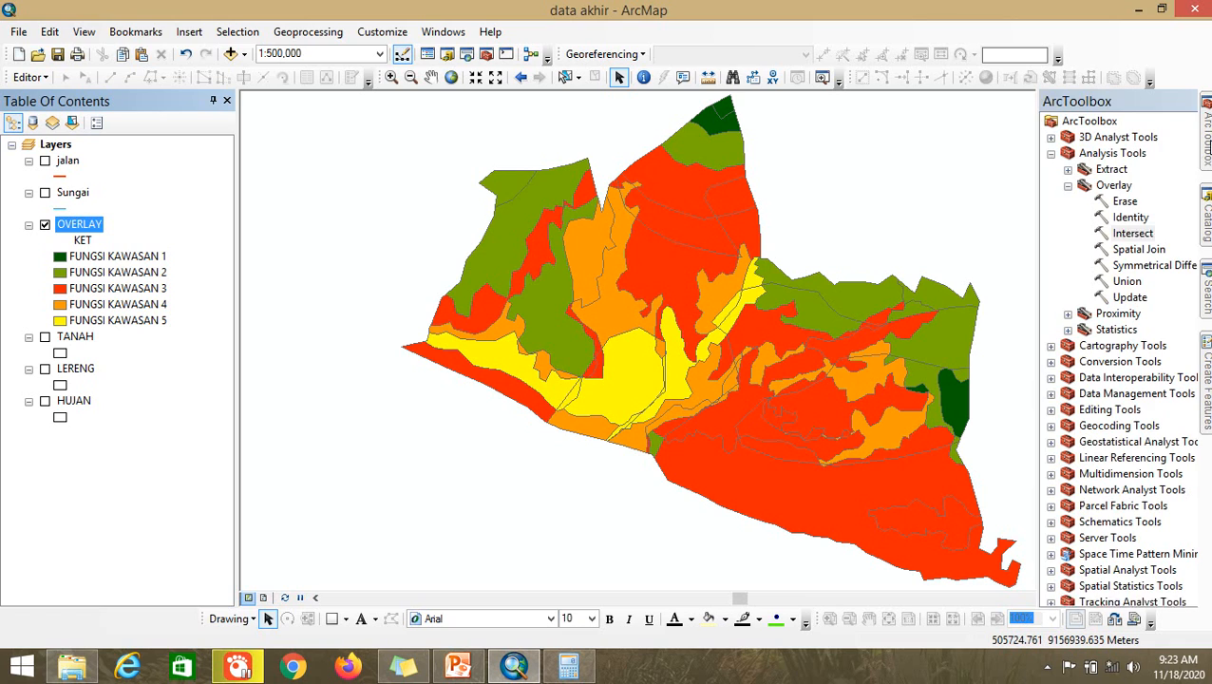
{"action": "left_click", "coordinate": [941, 153]}
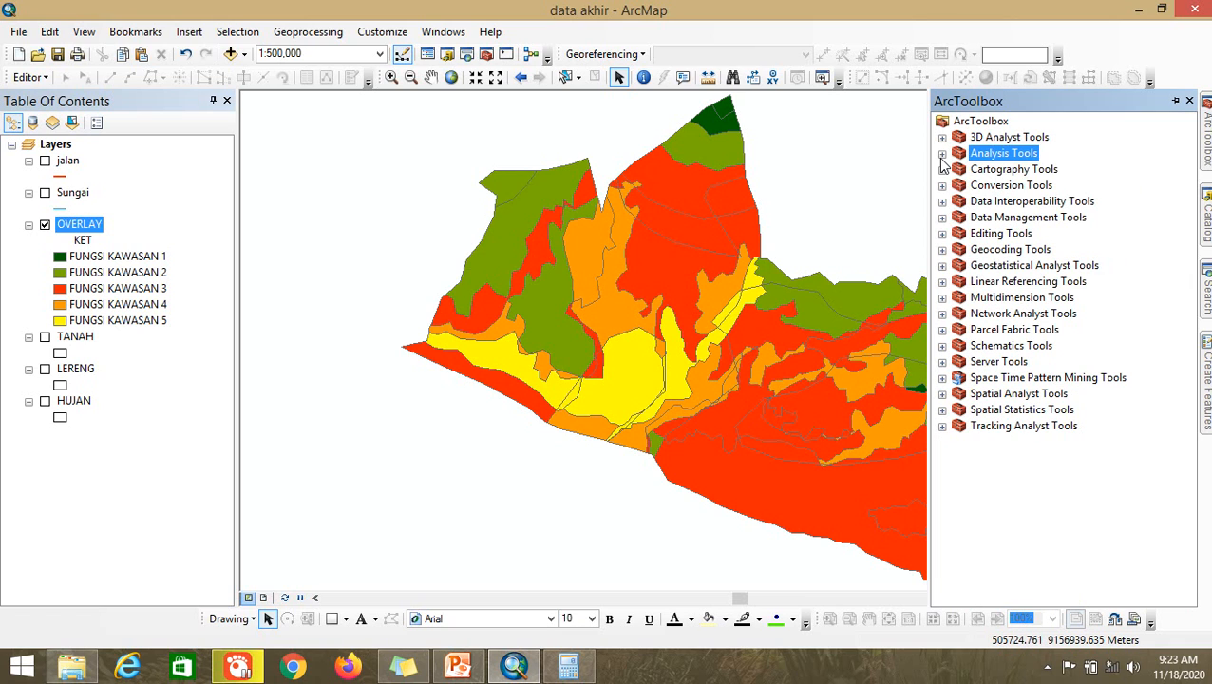
{"action": "left_click", "coordinate": [942, 217]}
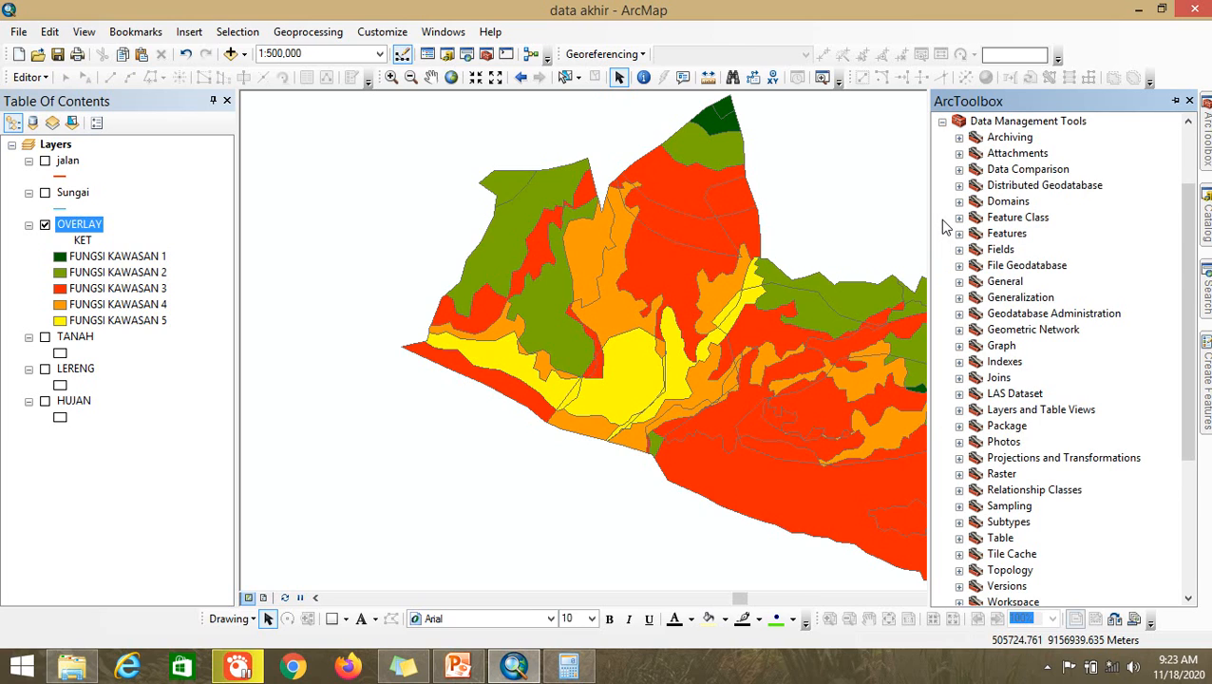
{"action": "left_click", "coordinate": [959, 298]}
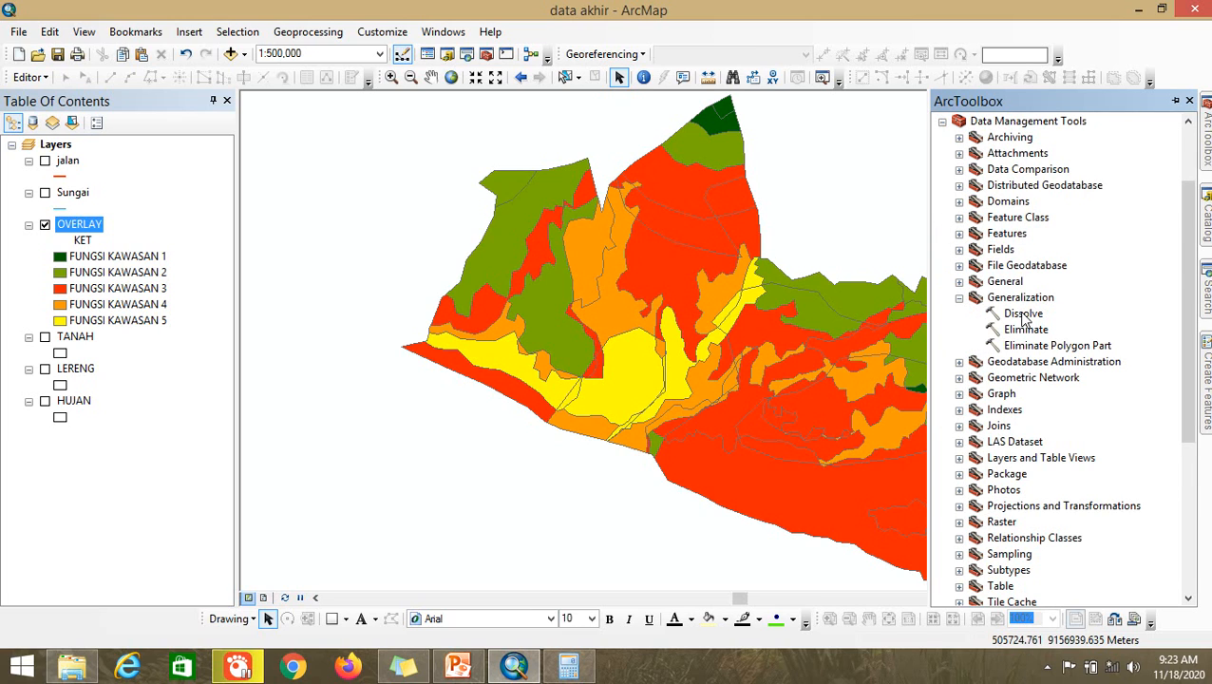
{"action": "left_click", "coordinate": [1022, 314]}
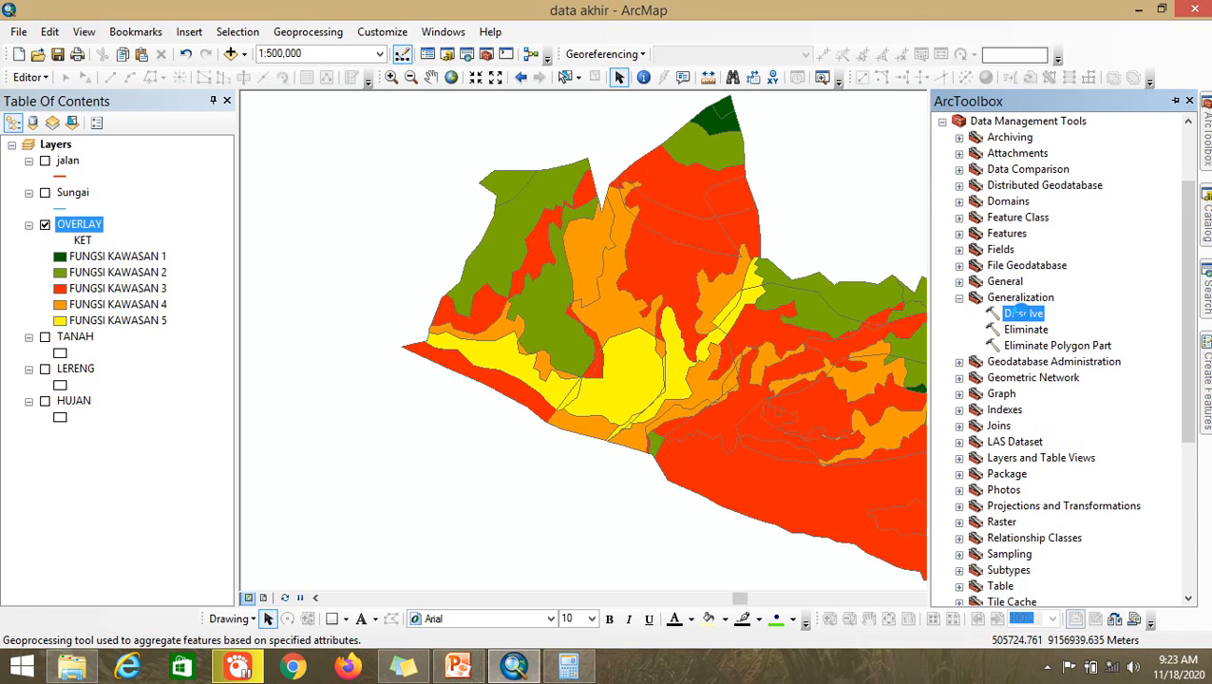
{"action": "double_click", "coordinate": [1022, 313]}
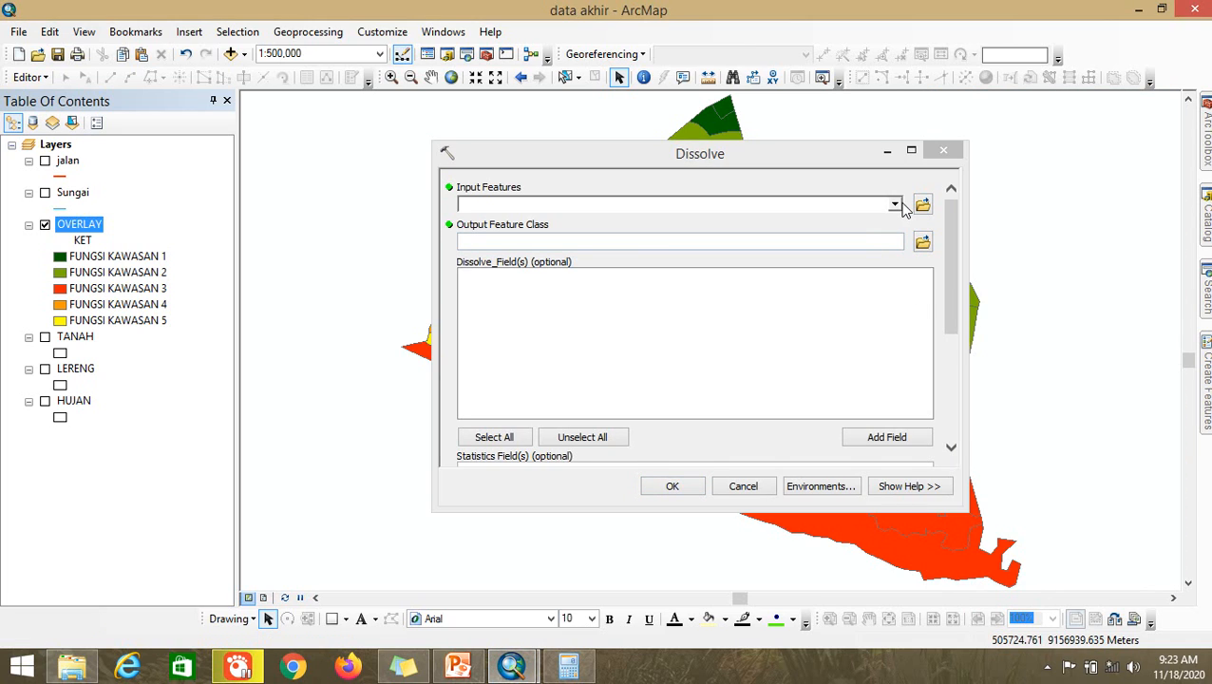
{"action": "left_click", "coordinate": [894, 206]}
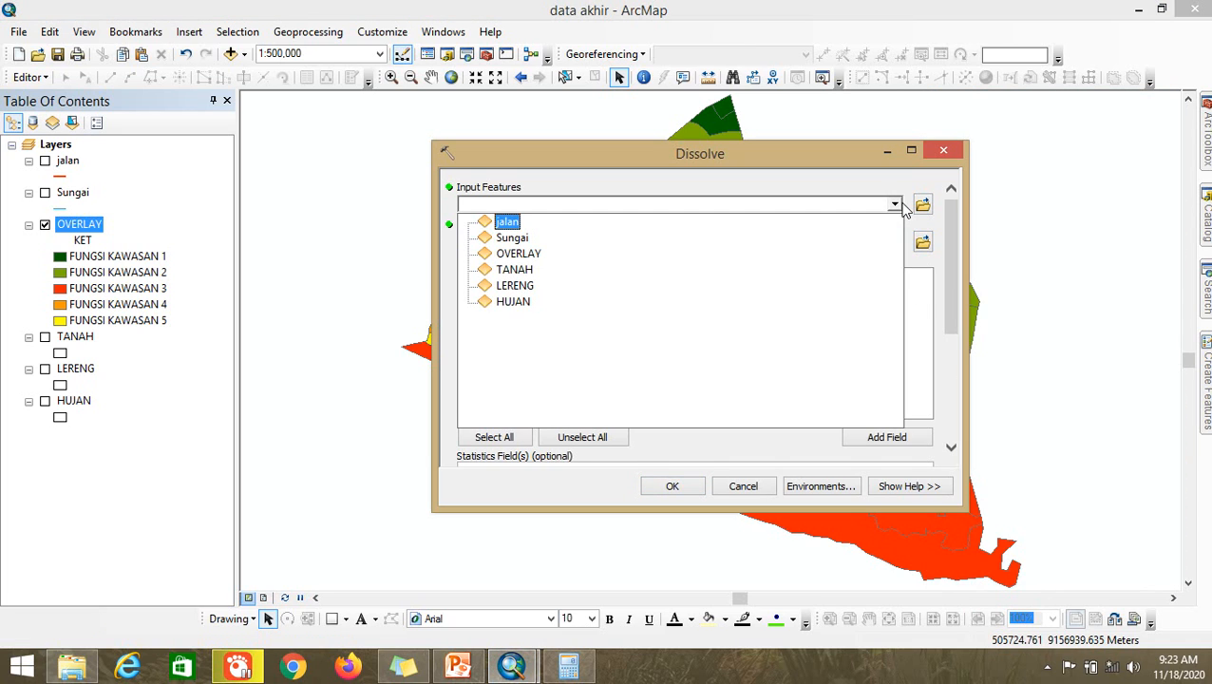
{"action": "left_click", "coordinate": [537, 255]}
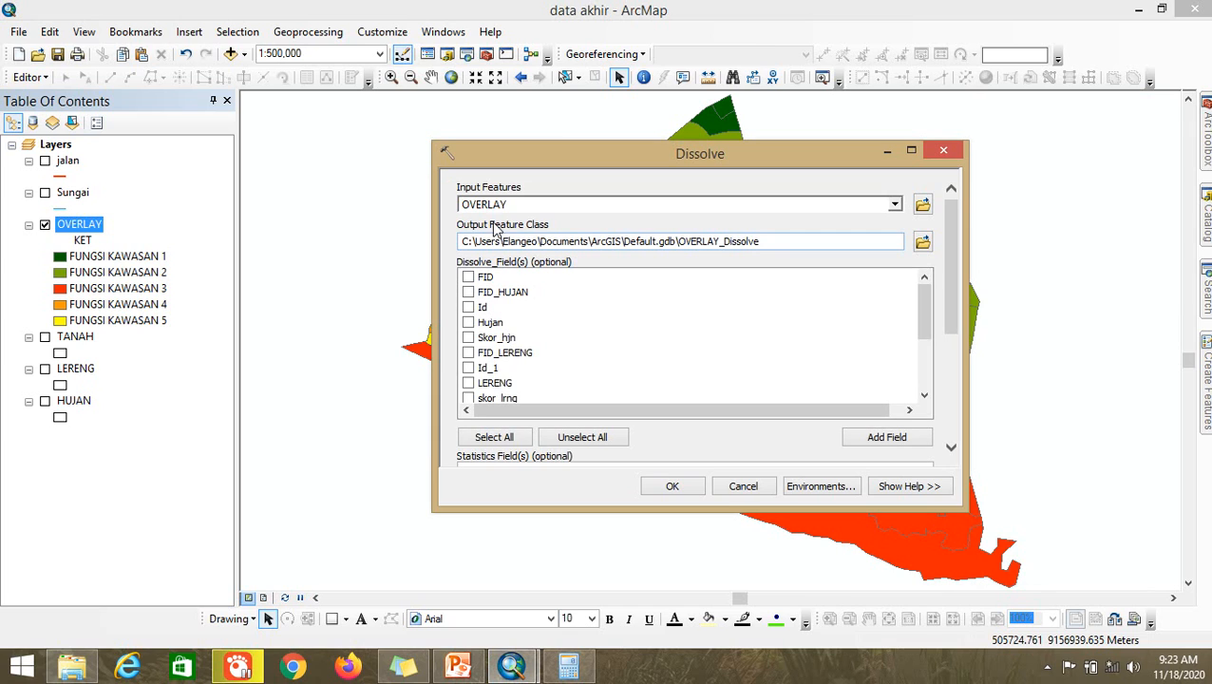
Step: Name the Dissolve output KAWASAN LINDUNG in the OVERLAY folder, choose KET as the dissolve field and run the tool
{"action": "left_click", "coordinate": [921, 244]}
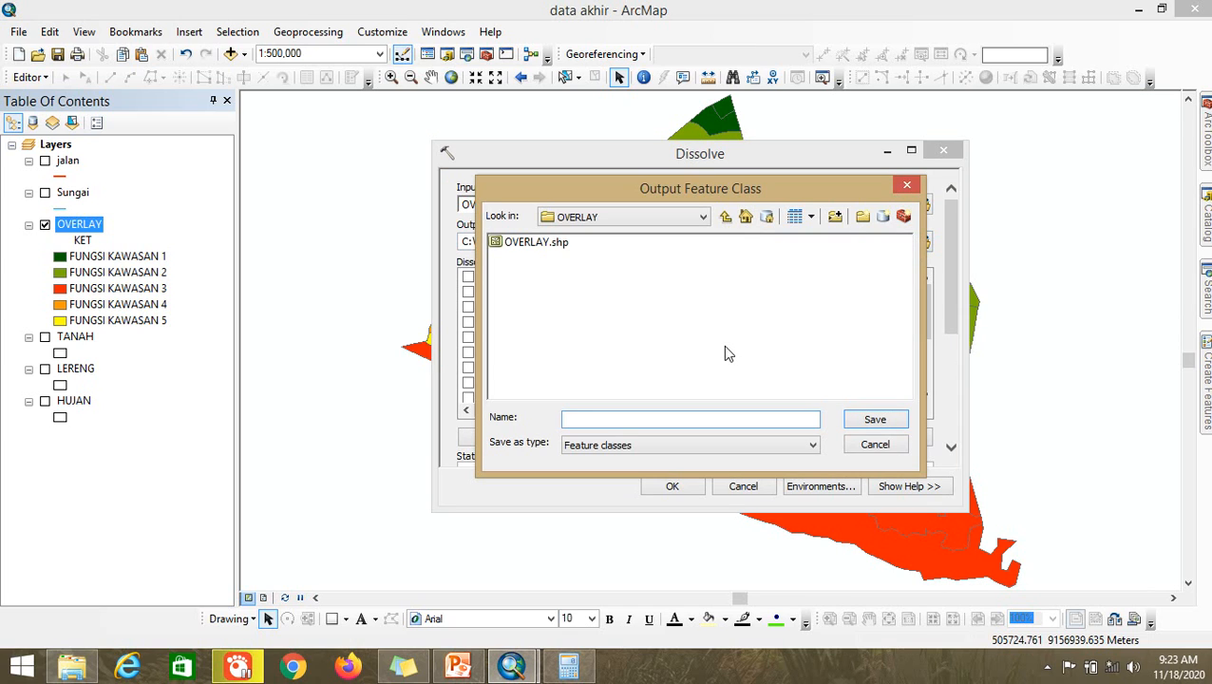
{"action": "type", "text": "KA"}
{"action": "type", "text": "WASAN LINDUNG"}
{"action": "left_click", "coordinate": [870, 419]}
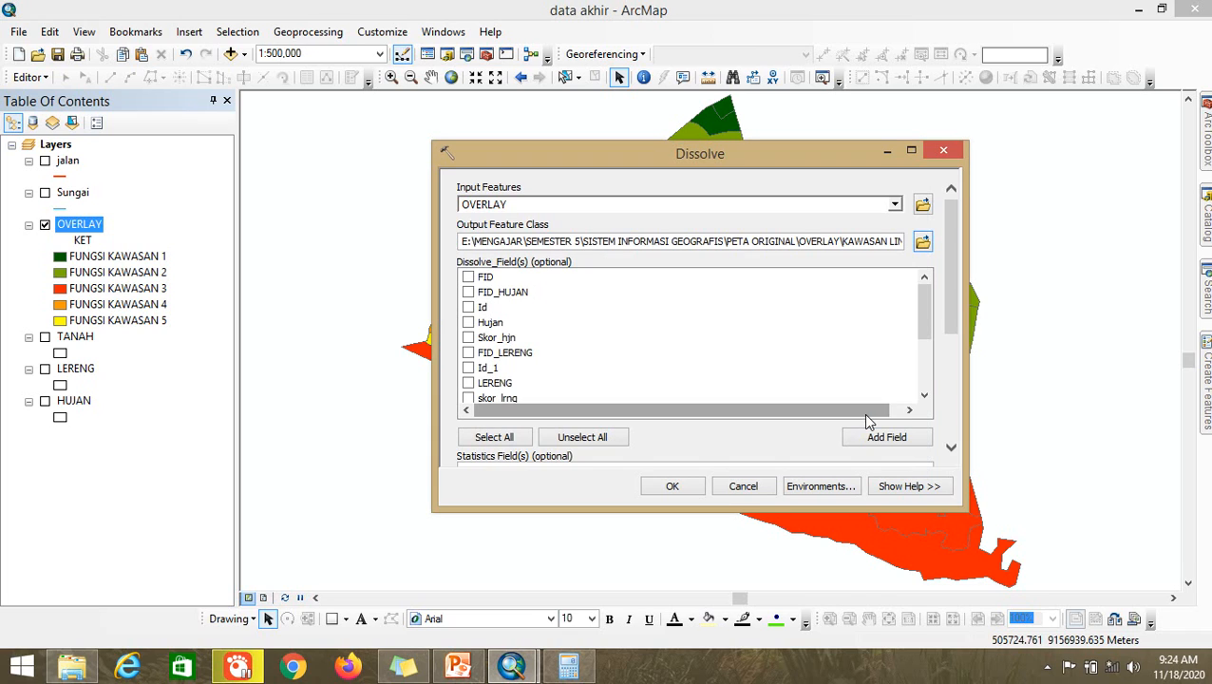
{"action": "scroll", "coordinate": [693, 328], "scroll_direction": "down", "scroll_amount": 3}
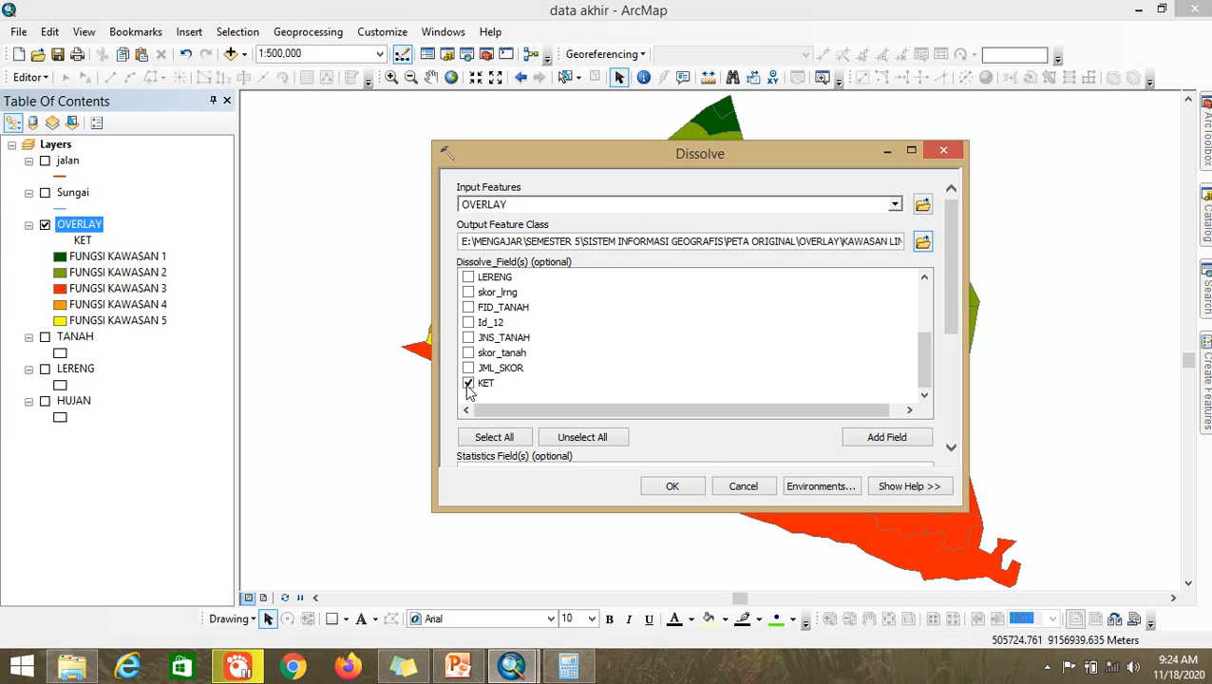
{"action": "left_click", "coordinate": [671, 488]}
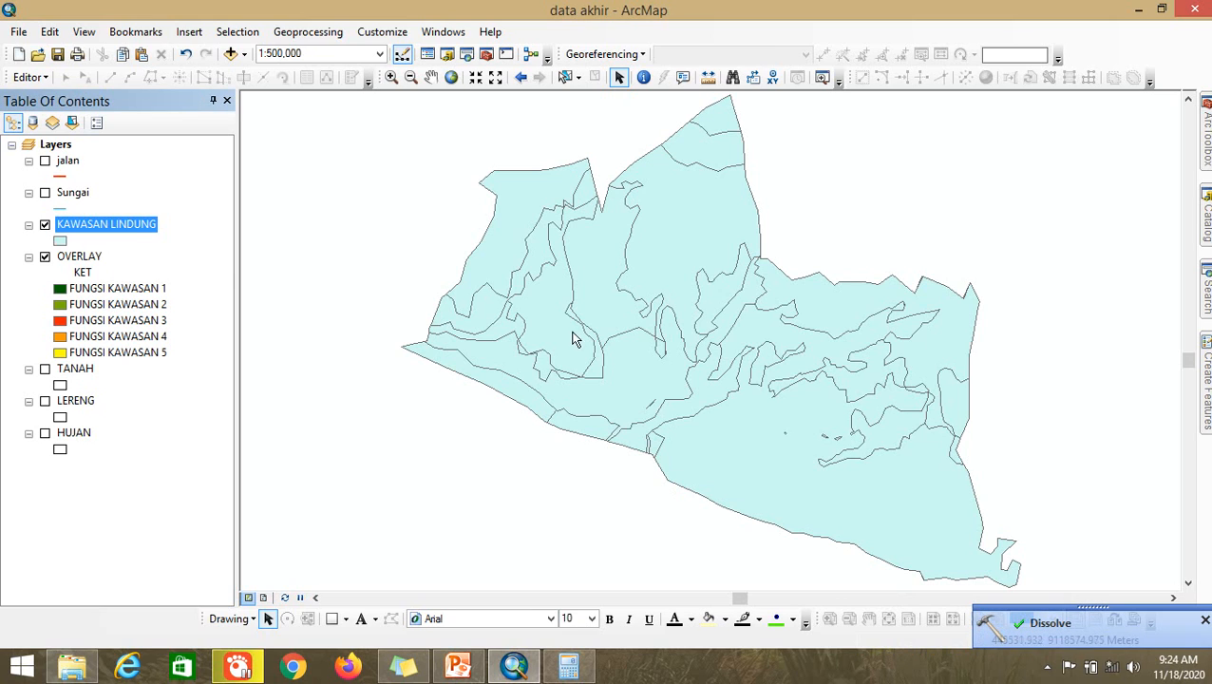
Step: Add a Double field named LUAS with precision 15 and scale 2 to the KAWASAN LINDUNG attribute table
{"action": "right_click", "coordinate": [129, 224]}
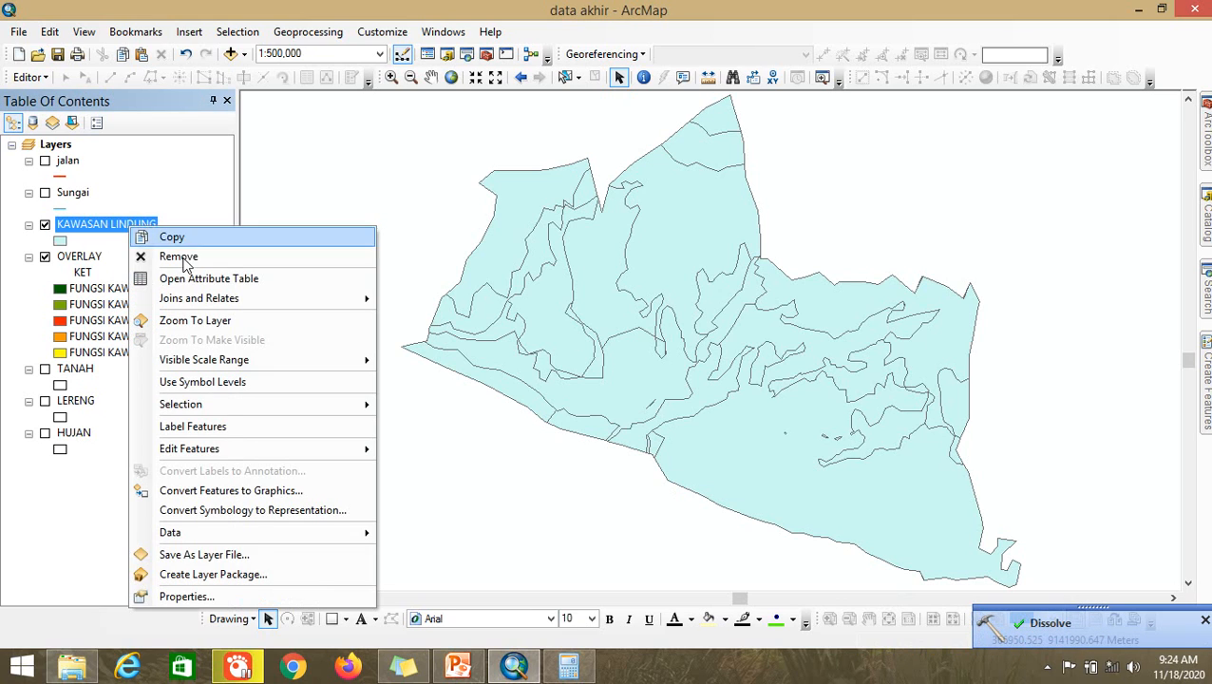
{"action": "left_click", "coordinate": [218, 278]}
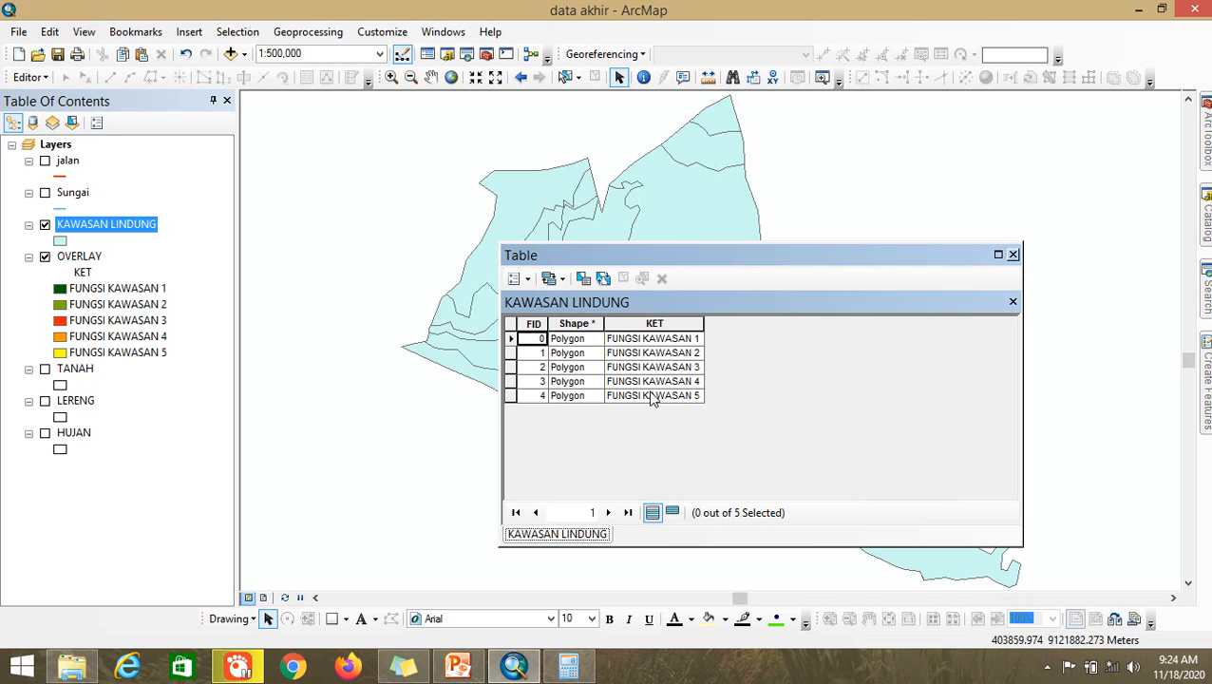
{"action": "left_click", "coordinate": [515, 278]}
{"action": "left_click", "coordinate": [566, 340]}
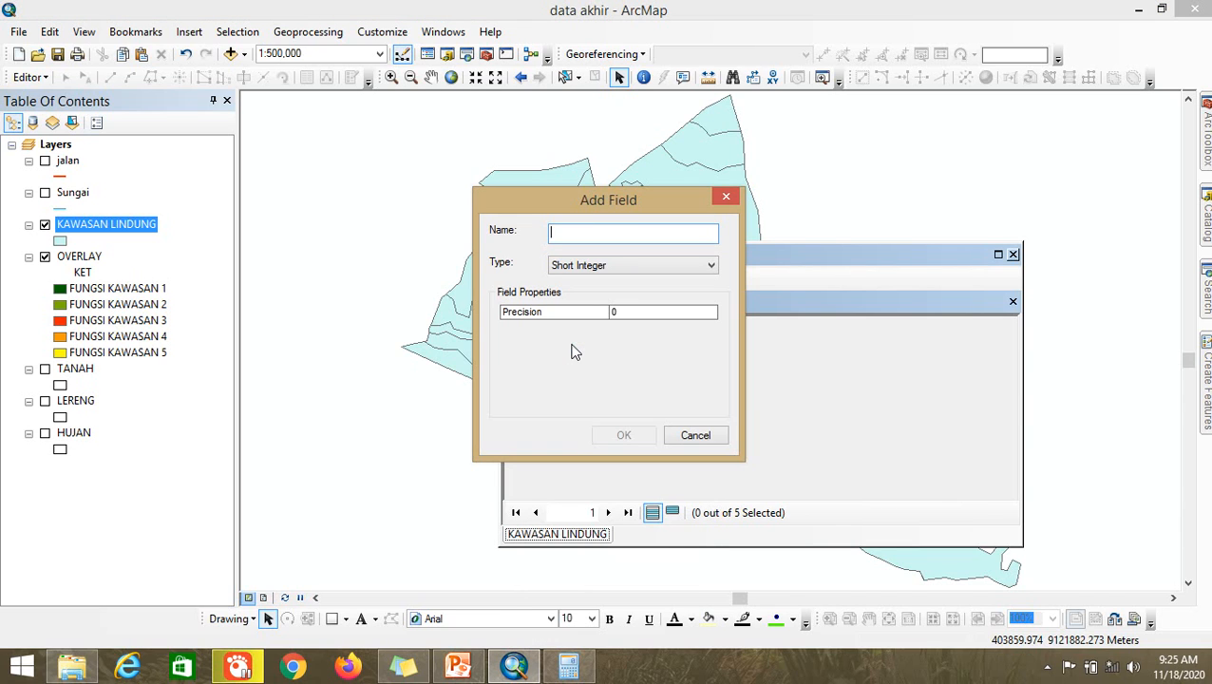
{"action": "type", "text": "LUAS"}
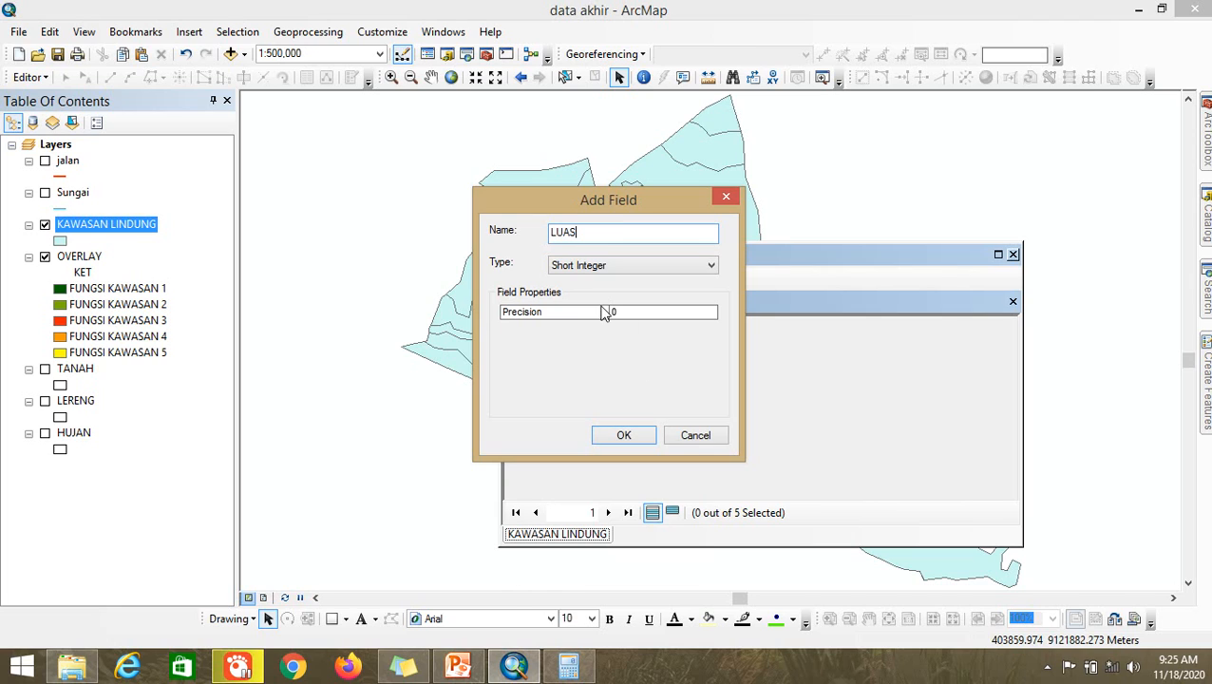
{"action": "left_click", "coordinate": [596, 260]}
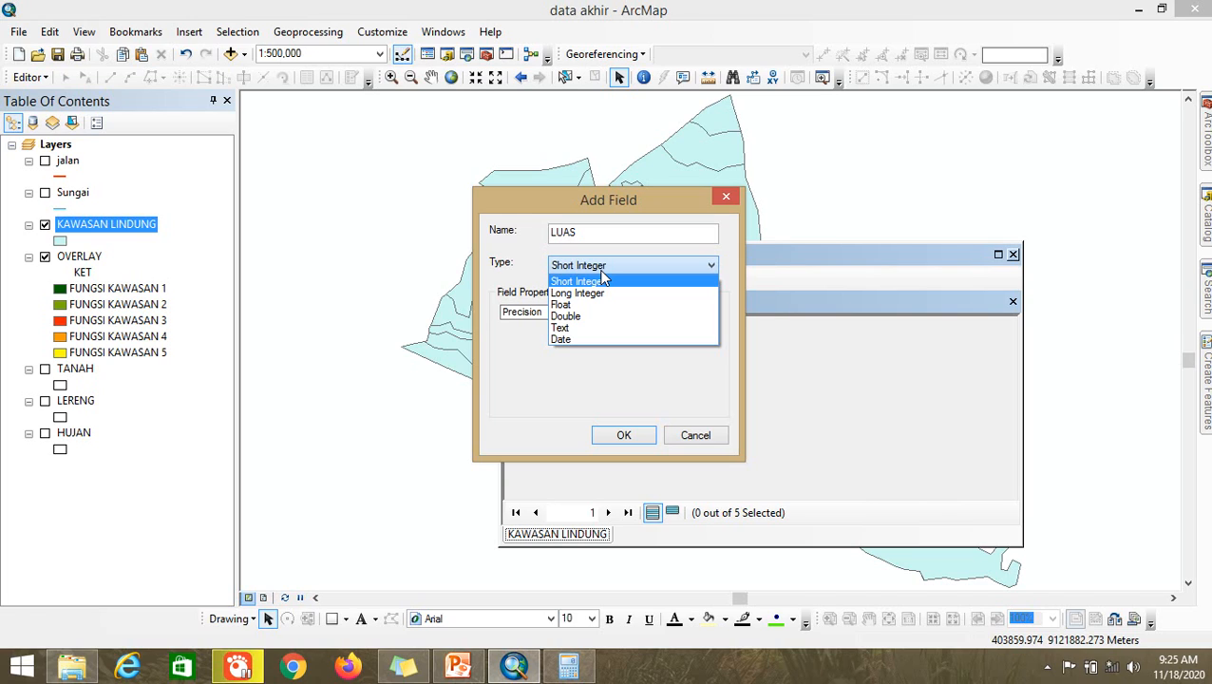
{"action": "left_click", "coordinate": [606, 315]}
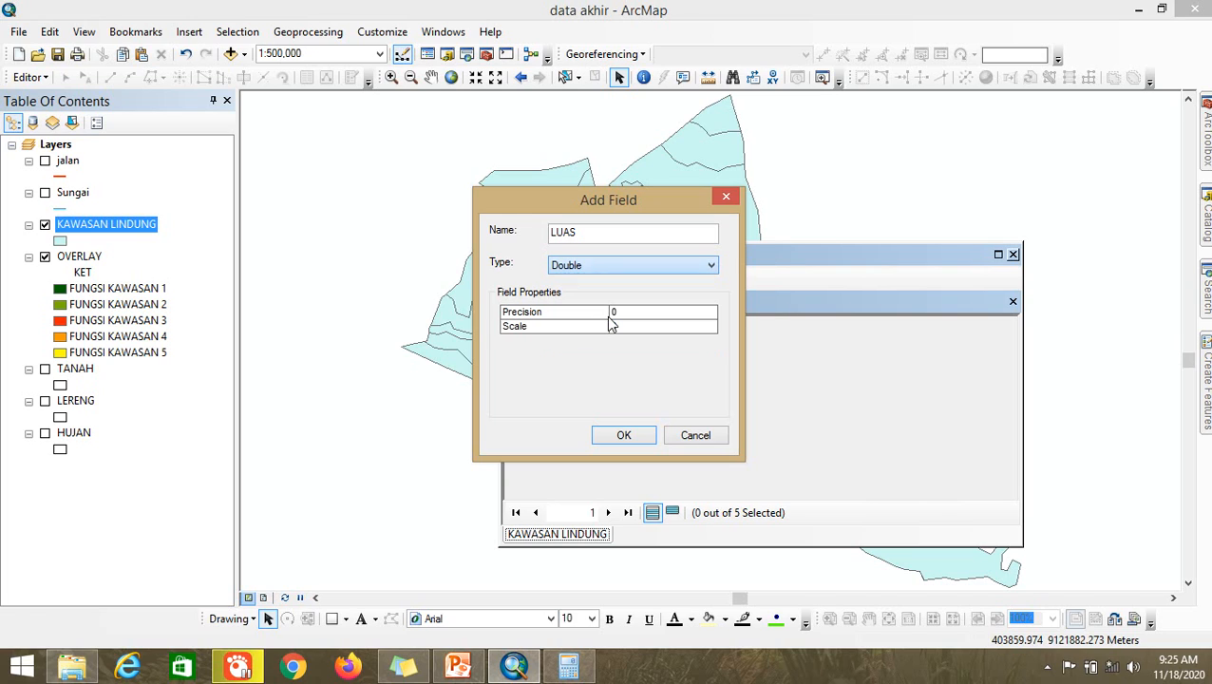
{"action": "left_click", "coordinate": [639, 316]}
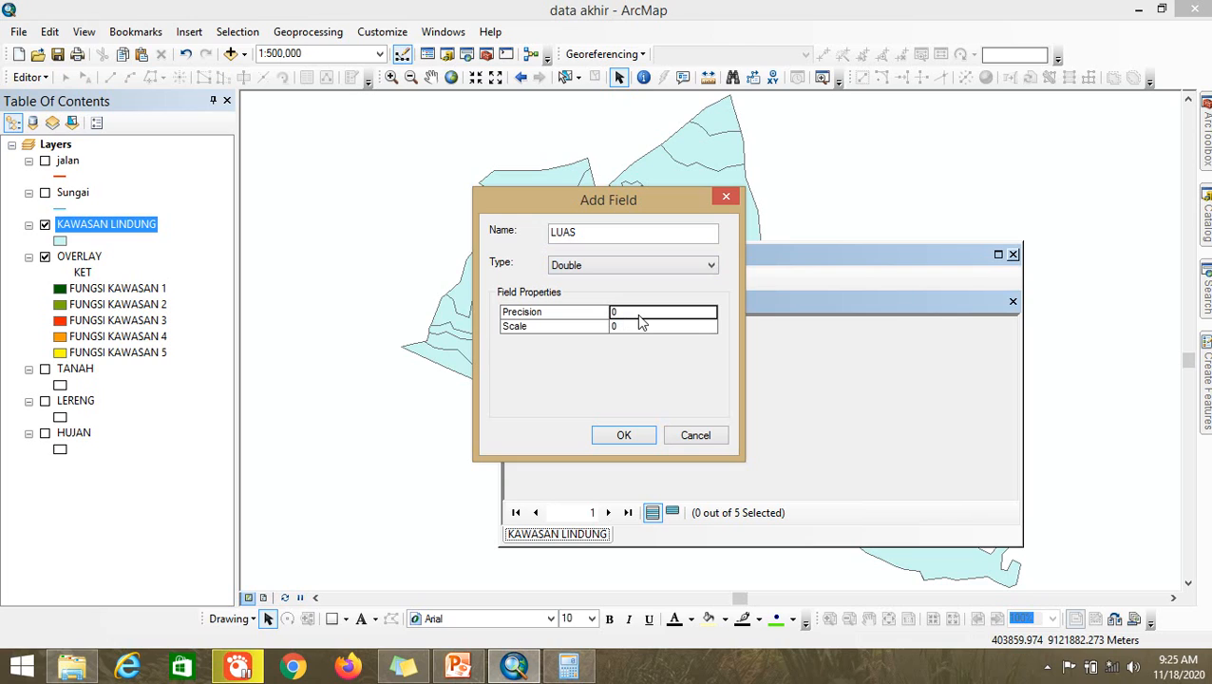
{"action": "type", "text": "15"}
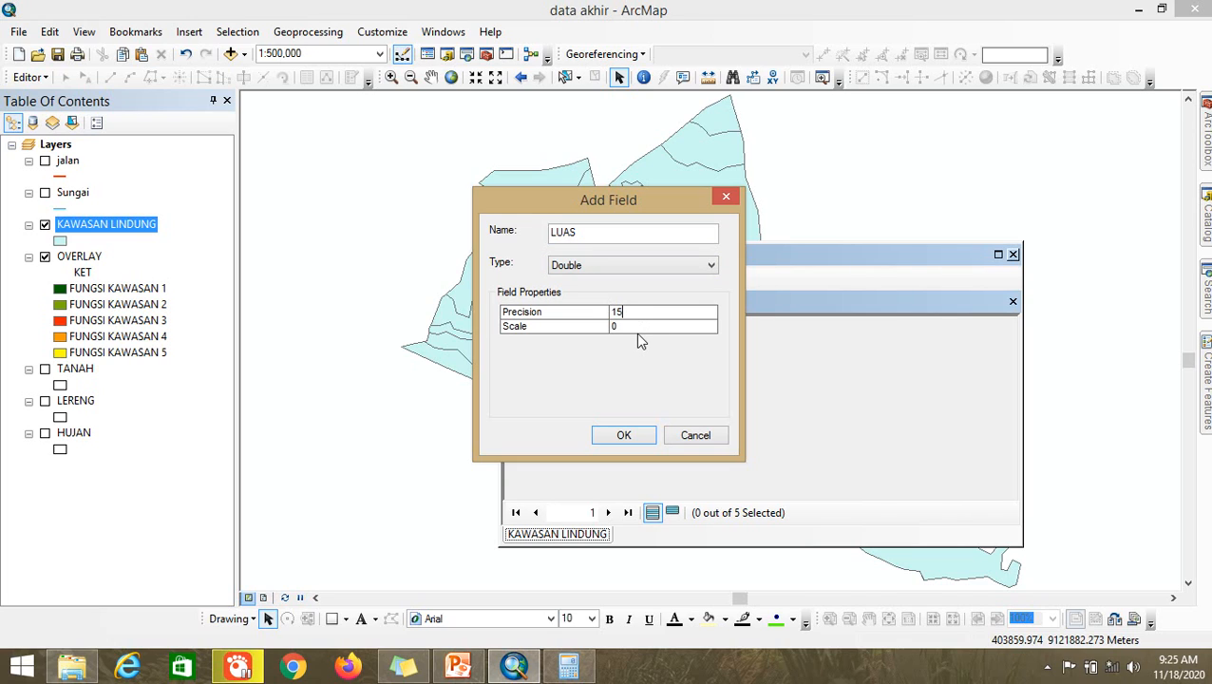
{"action": "left_click", "coordinate": [635, 328]}
{"action": "type", "text": "2"}
{"action": "left_click", "coordinate": [628, 437]}
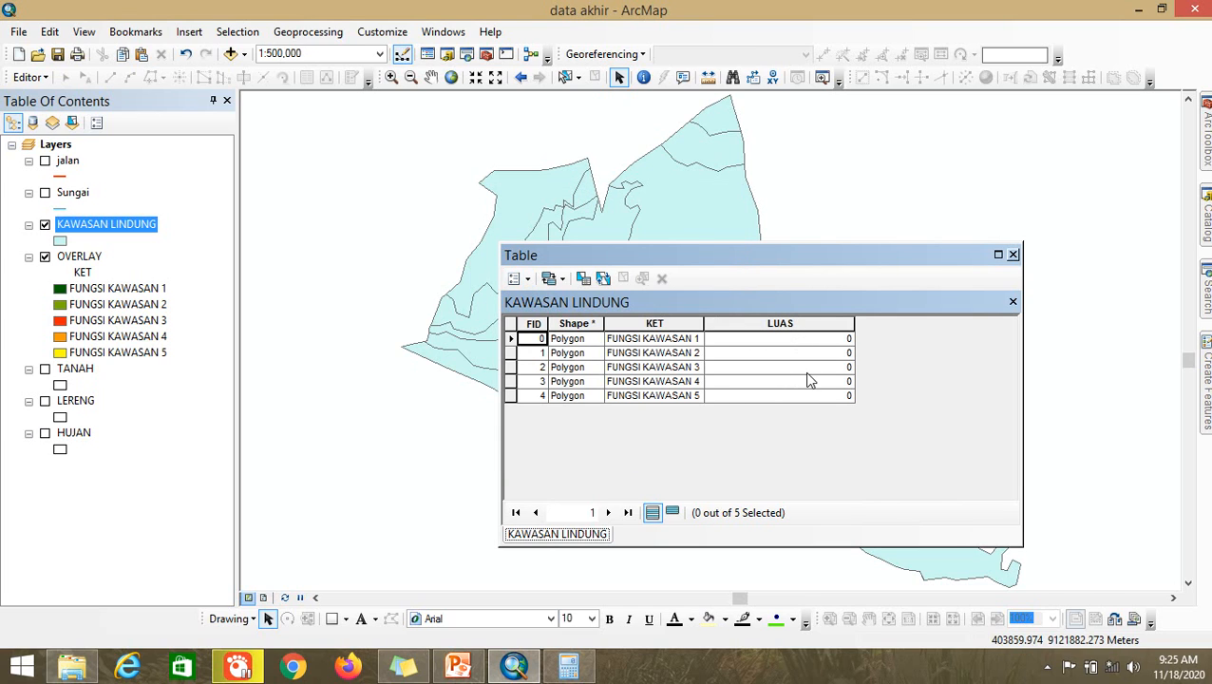
Step: Calculate the polygon areas in hectares into the LUAS field with Calculate Geometry, and close the table
{"action": "left_click", "coordinate": [797, 324]}
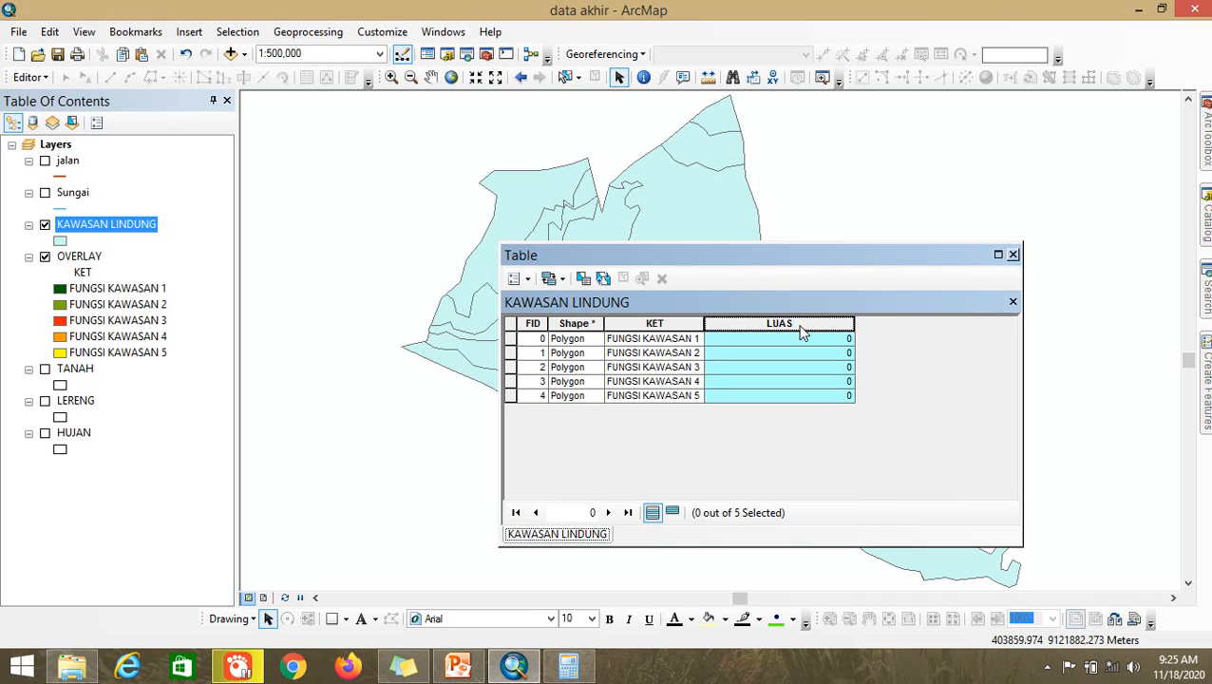
{"action": "right_click", "coordinate": [798, 327]}
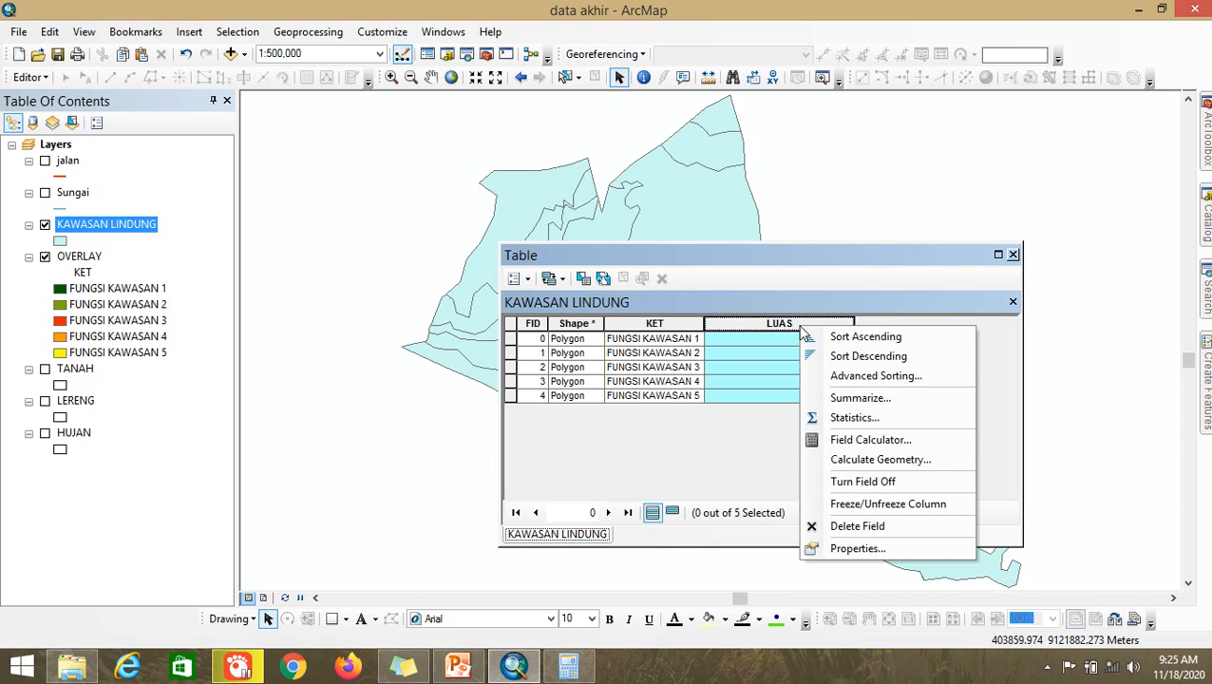
{"action": "left_click", "coordinate": [918, 461]}
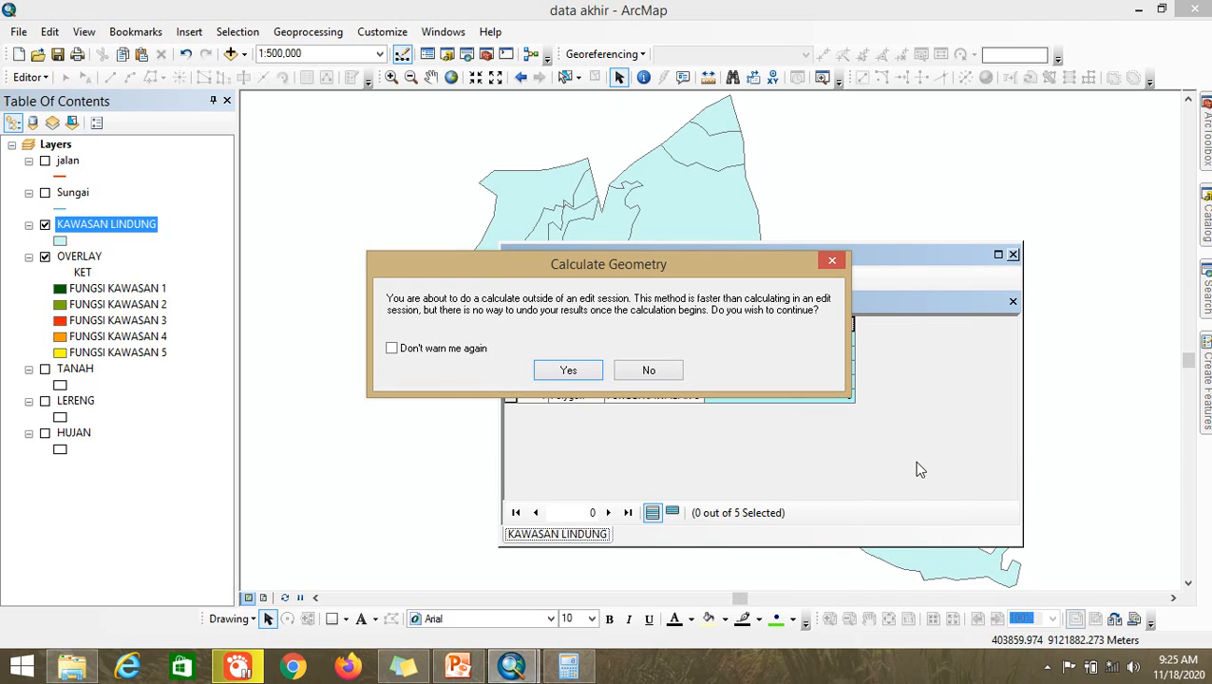
{"action": "left_click", "coordinate": [566, 372]}
{"action": "left_click", "coordinate": [562, 236]}
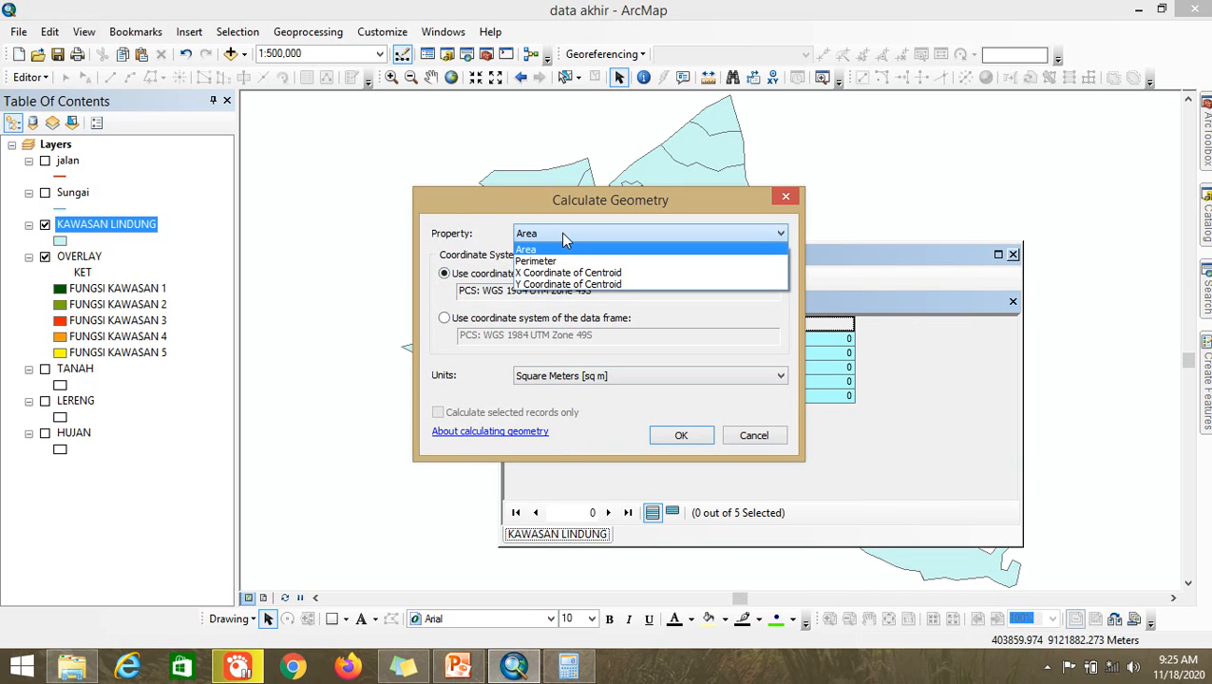
{"action": "left_click", "coordinate": [562, 236]}
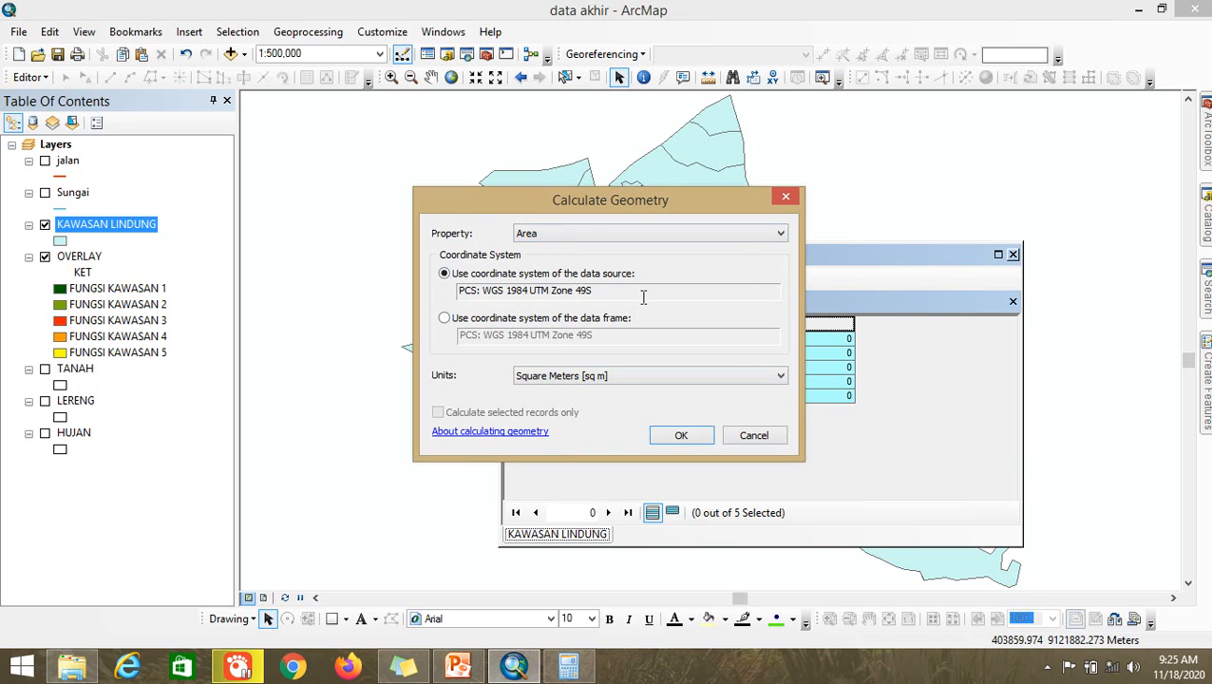
{"action": "left_click", "coordinate": [617, 377]}
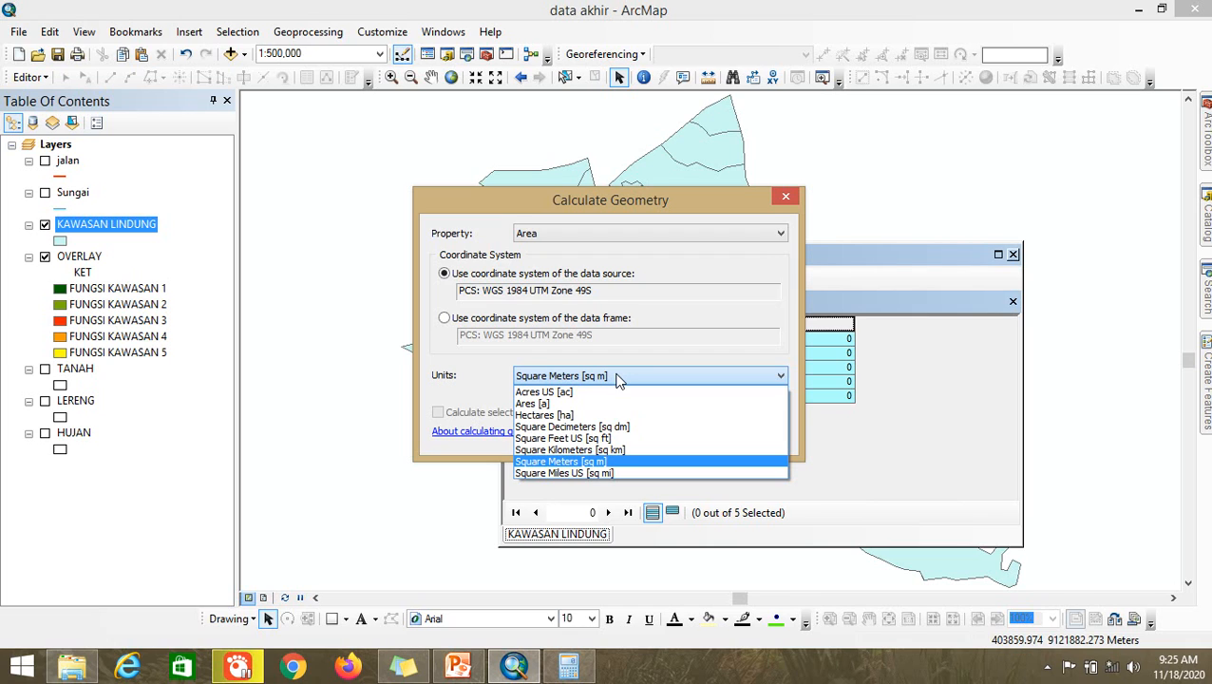
{"action": "left_click", "coordinate": [549, 415]}
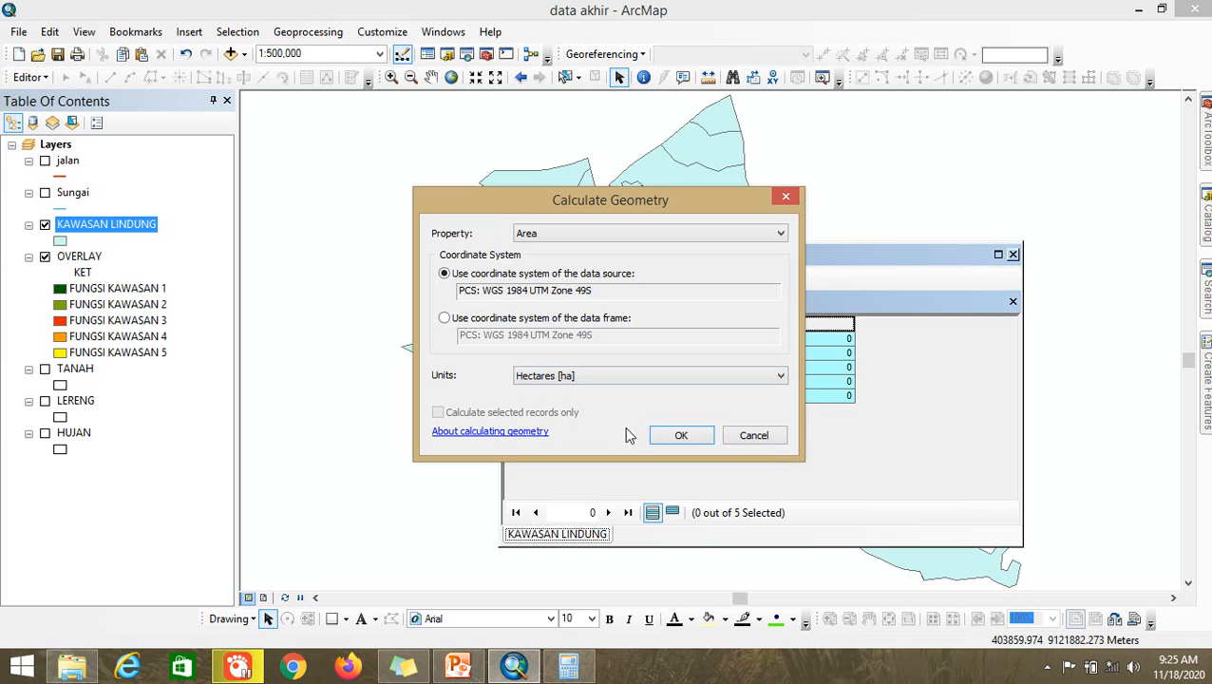
{"action": "left_click", "coordinate": [680, 434]}
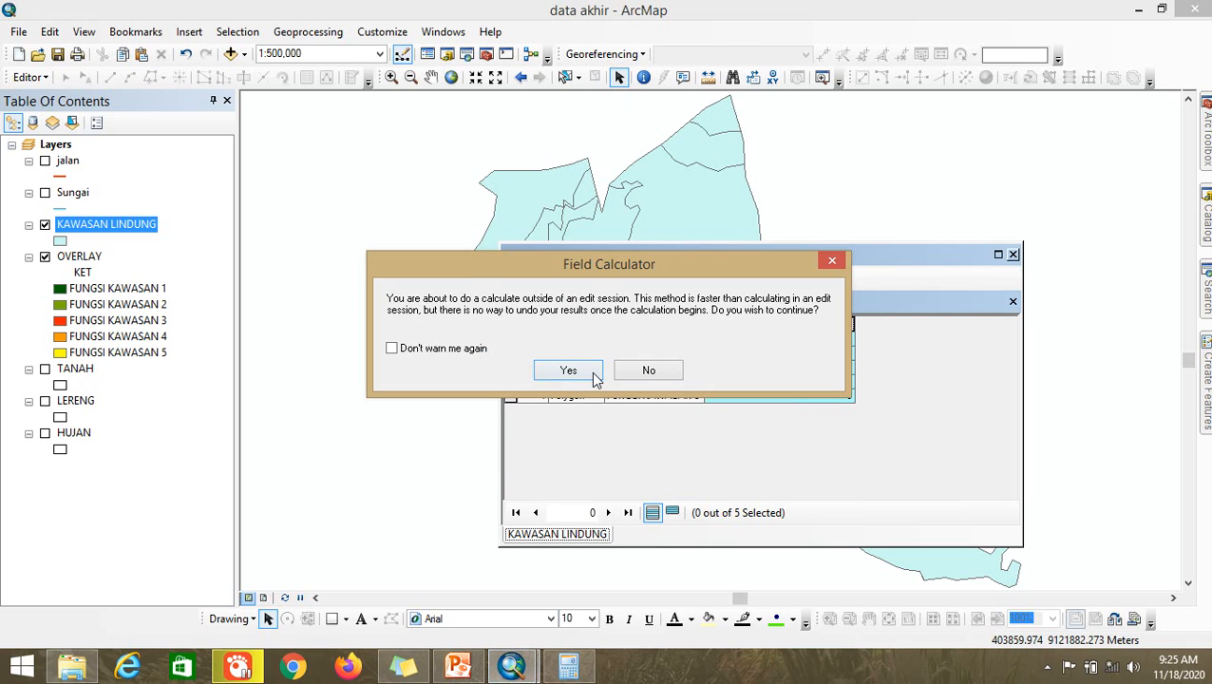
{"action": "left_click", "coordinate": [593, 375]}
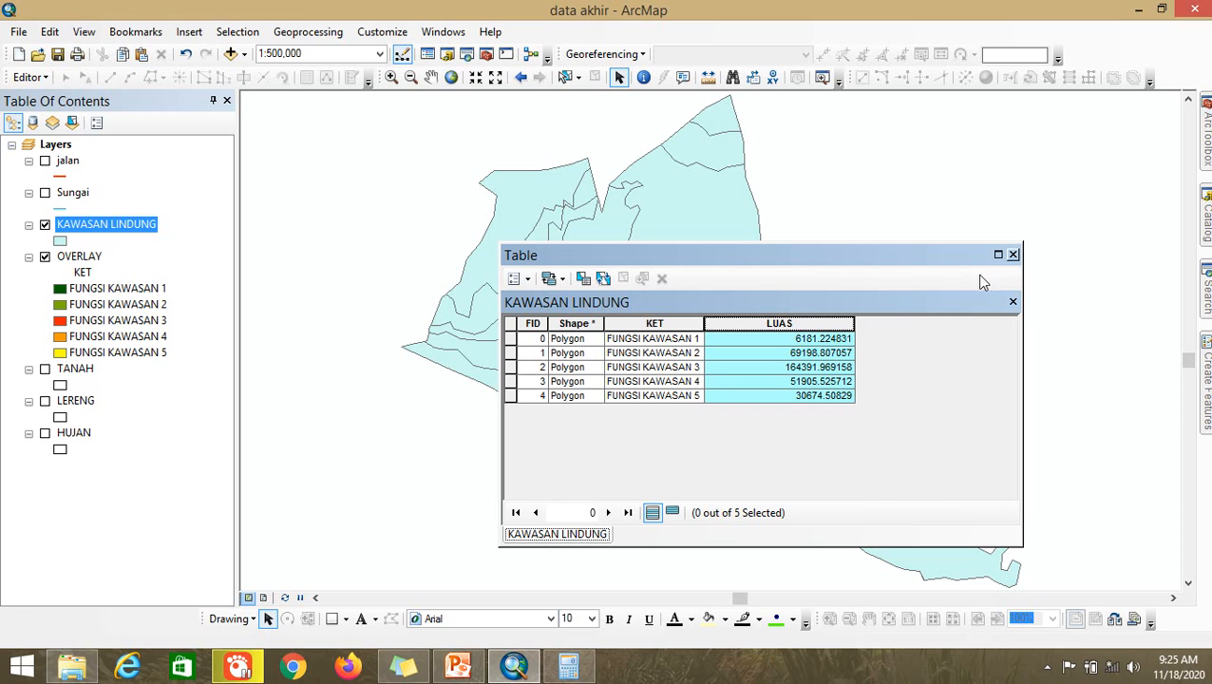
{"action": "left_click", "coordinate": [1013, 255]}
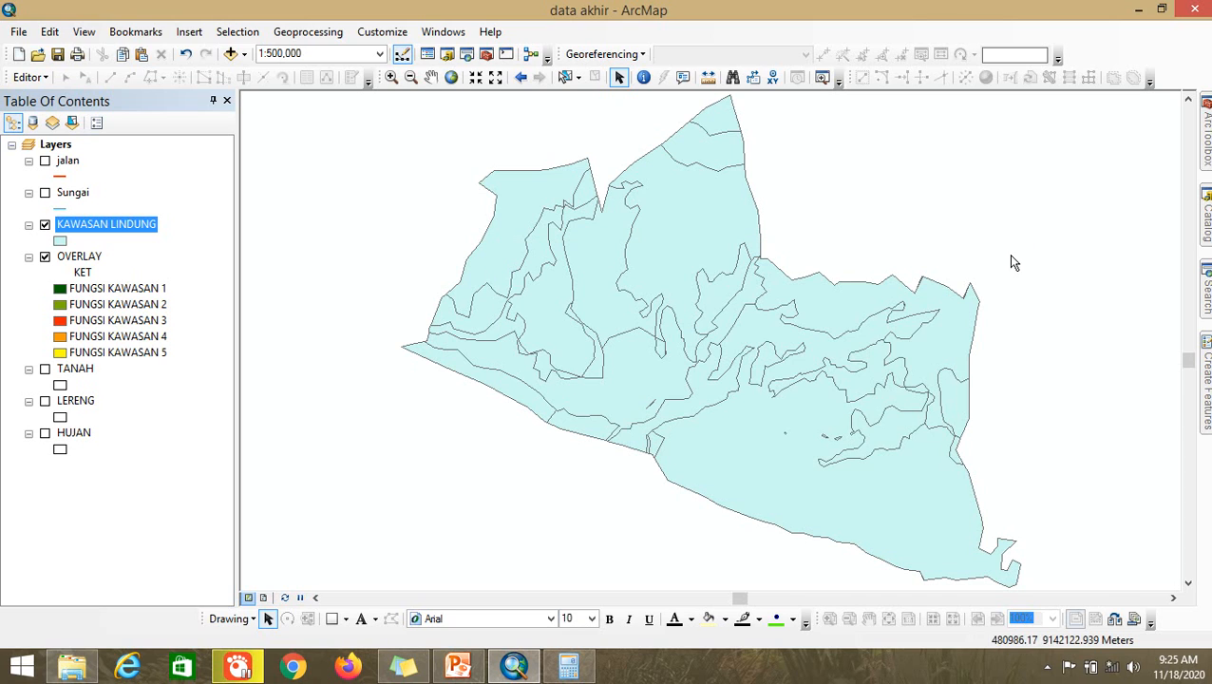
Step: Switch the KAWASAN LINDUNG layer's symbology to categories with unique values
{"action": "right_click", "coordinate": [120, 233]}
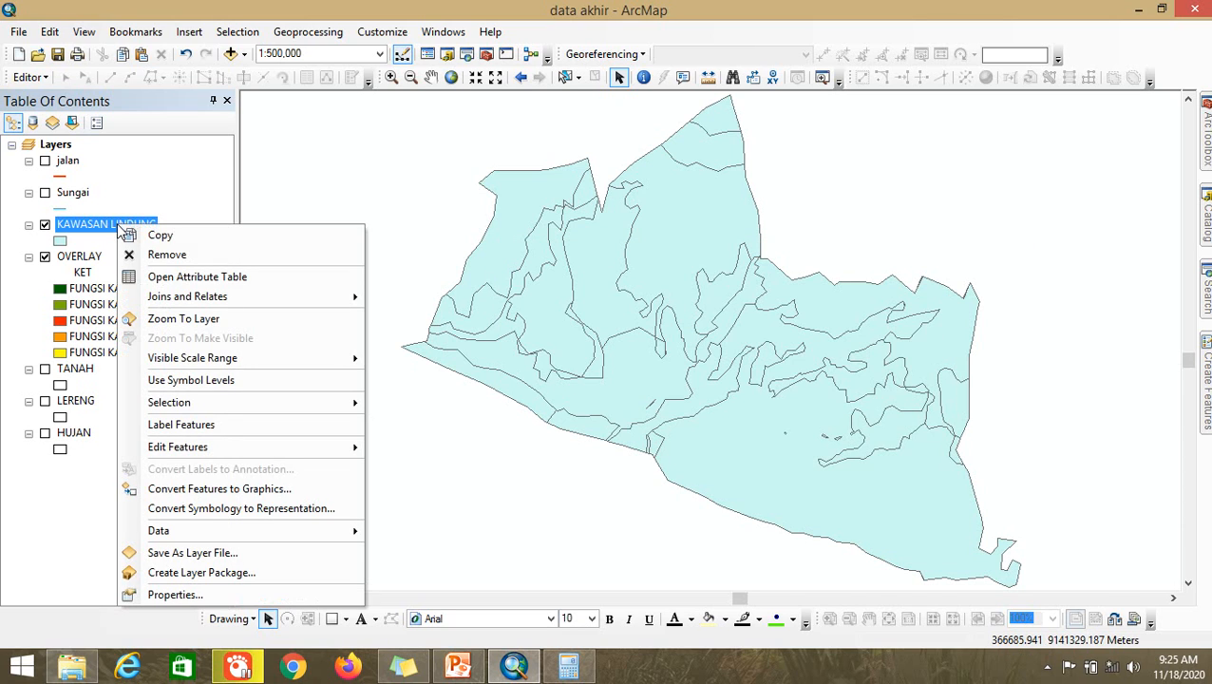
{"action": "left_click", "coordinate": [285, 591]}
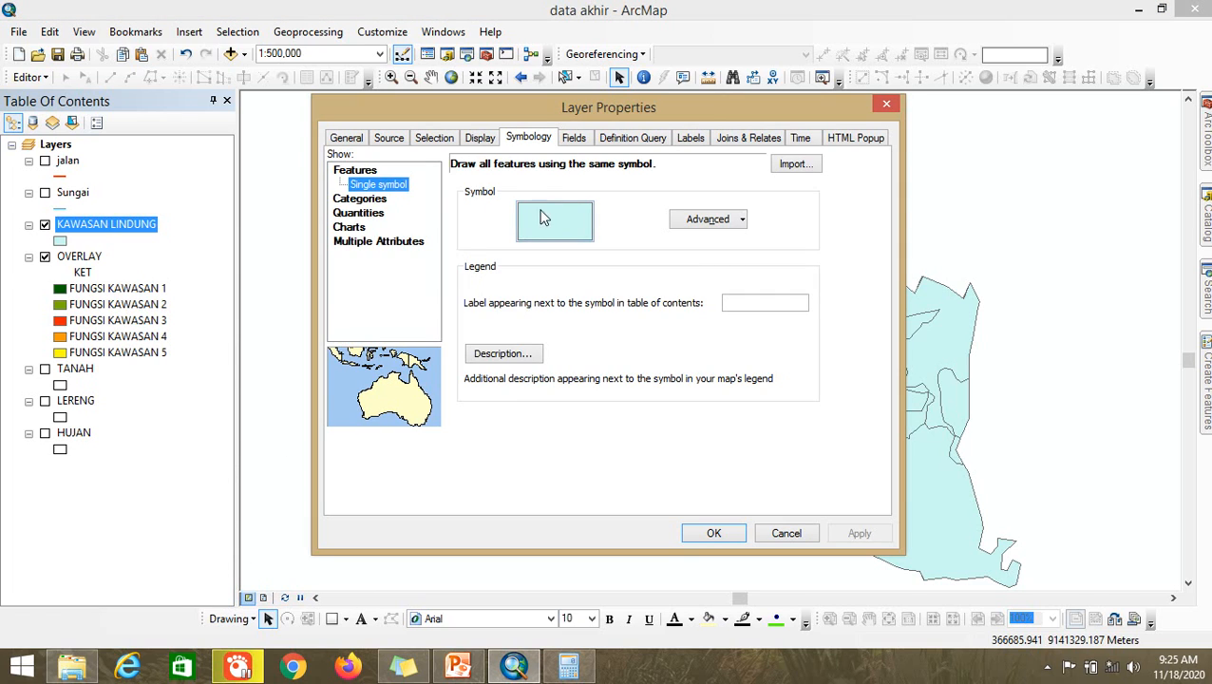
{"action": "left_click", "coordinate": [382, 198]}
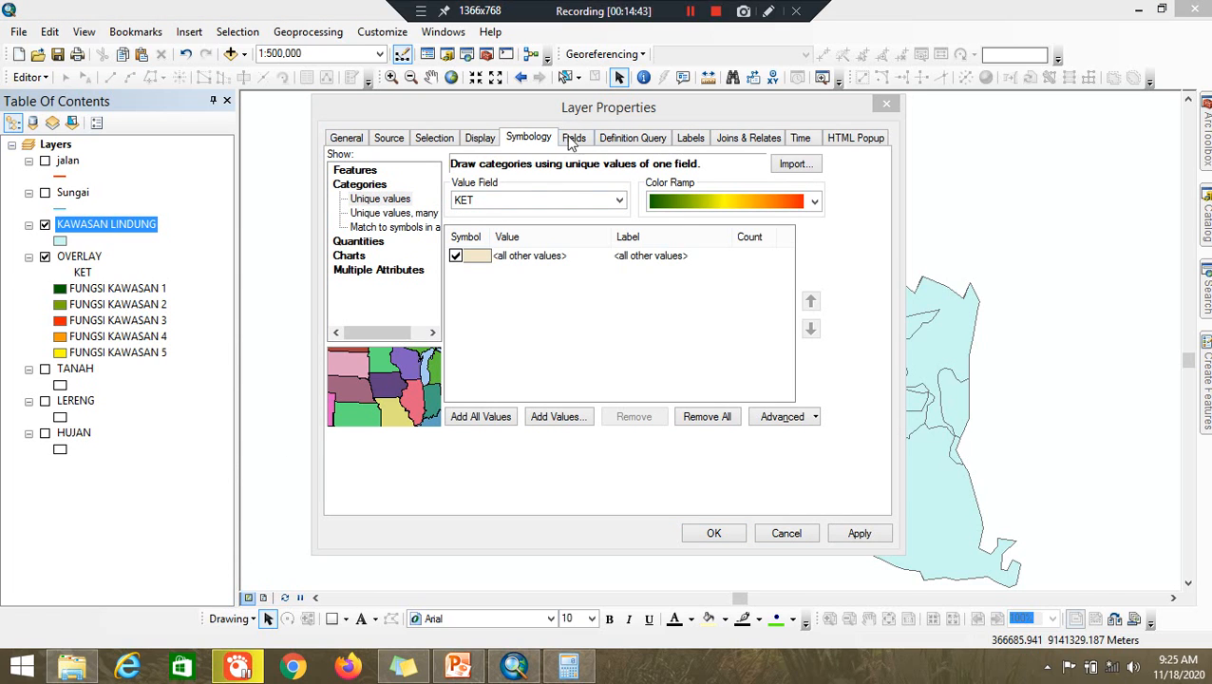
Step: Try classifying the layer by the LUAS field with all of its unique values added
{"action": "left_click", "coordinate": [558, 200]}
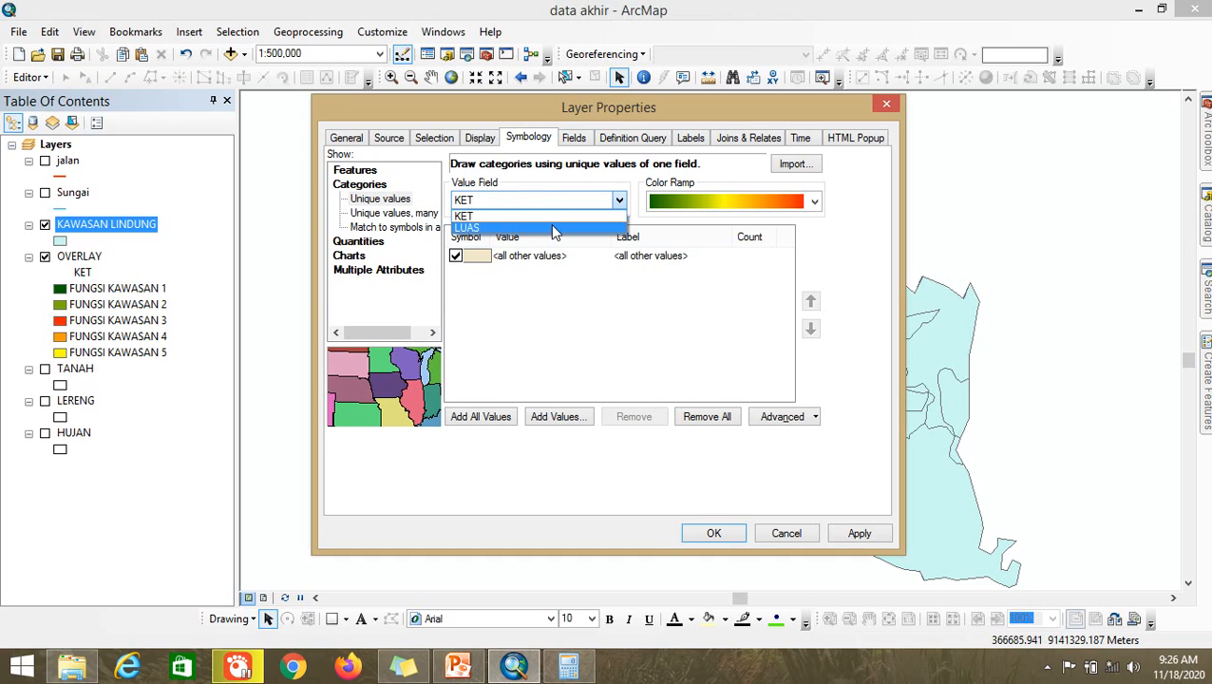
{"action": "left_click", "coordinate": [555, 229]}
{"action": "left_click", "coordinate": [506, 418]}
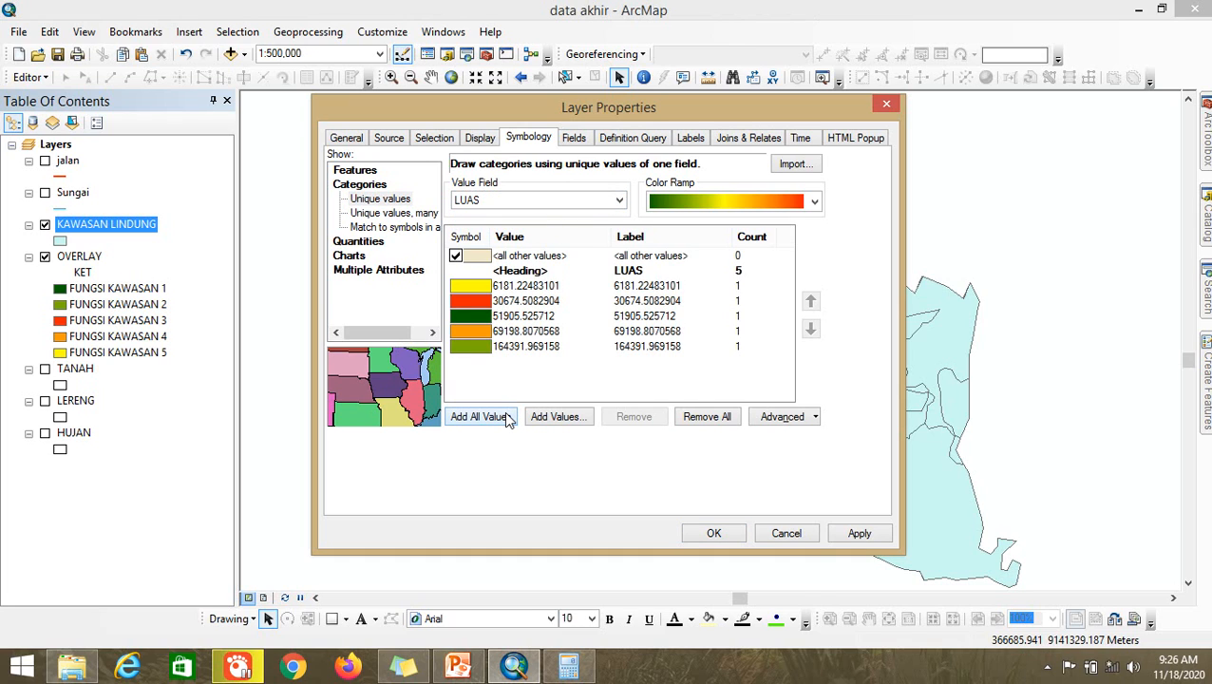
Step: Classify KAWASAN LINDUNG by the KET field with all values added and the all-other-values class turned off
{"action": "left_click", "coordinate": [521, 202]}
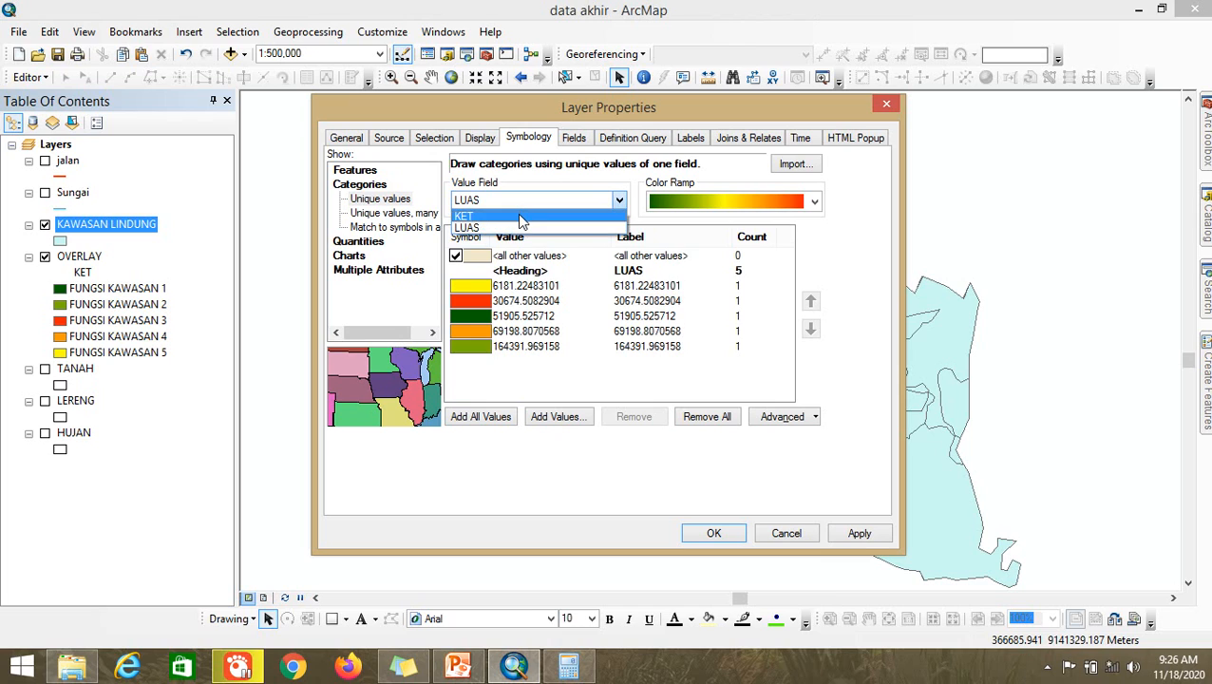
{"action": "left_click", "coordinate": [520, 217]}
{"action": "left_click", "coordinate": [492, 416]}
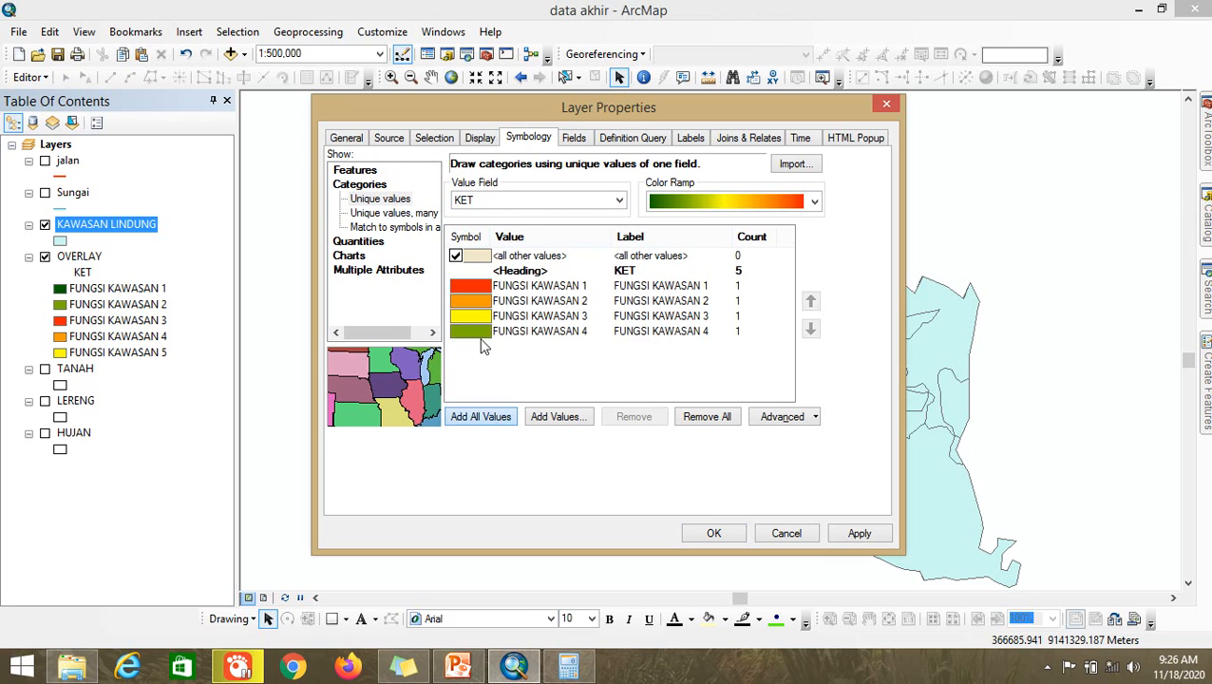
{"action": "left_click", "coordinate": [457, 256]}
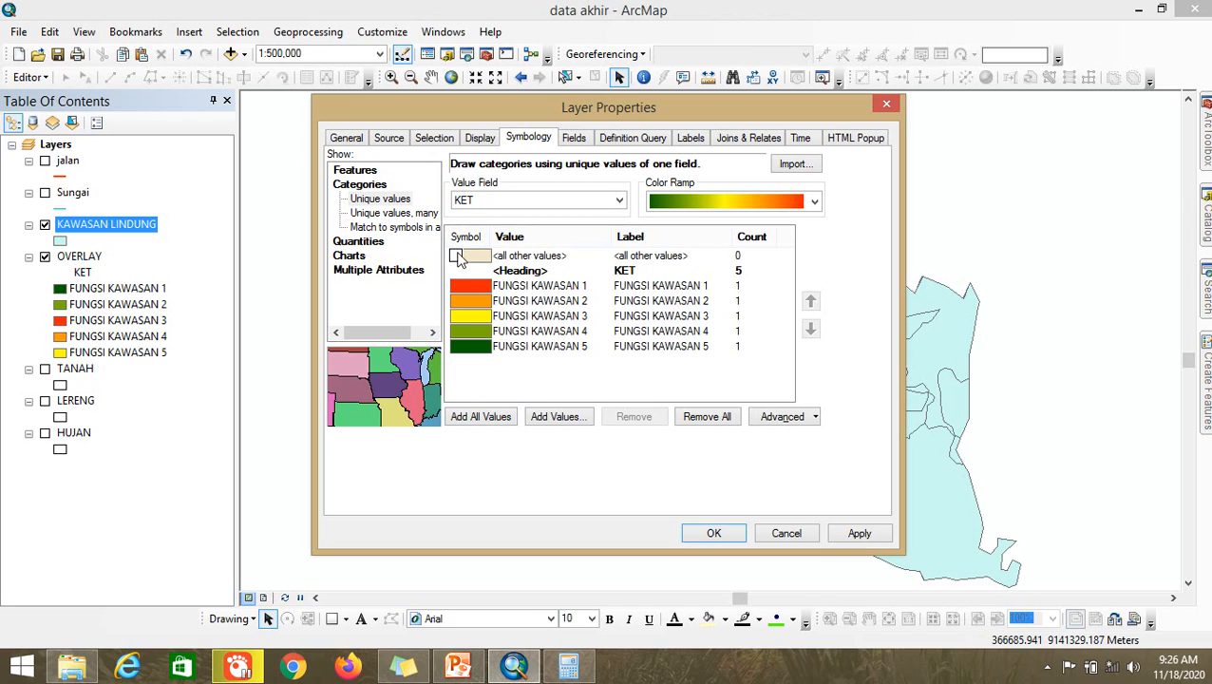
Step: Colour the five FUNGSI KAWASAN classes with the dark green to yellow to red ramp and apply the symbology
{"action": "left_click", "coordinate": [690, 207]}
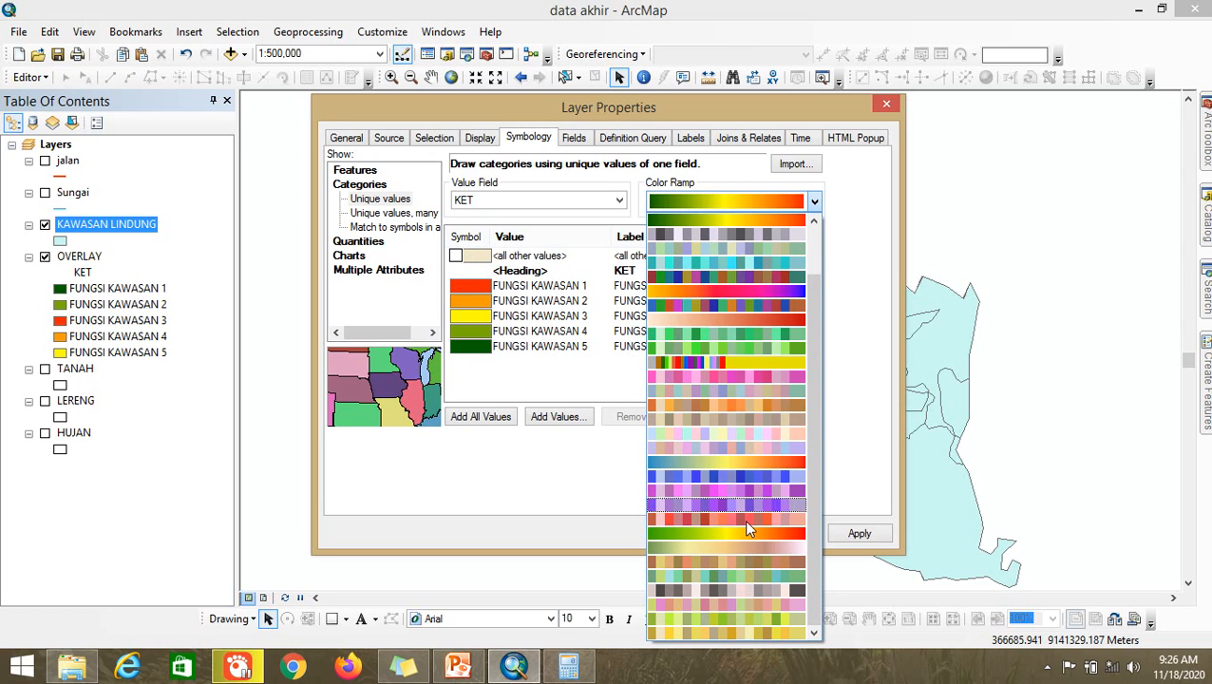
{"action": "scroll", "coordinate": [744, 482], "scroll_direction": "up", "scroll_amount": 2}
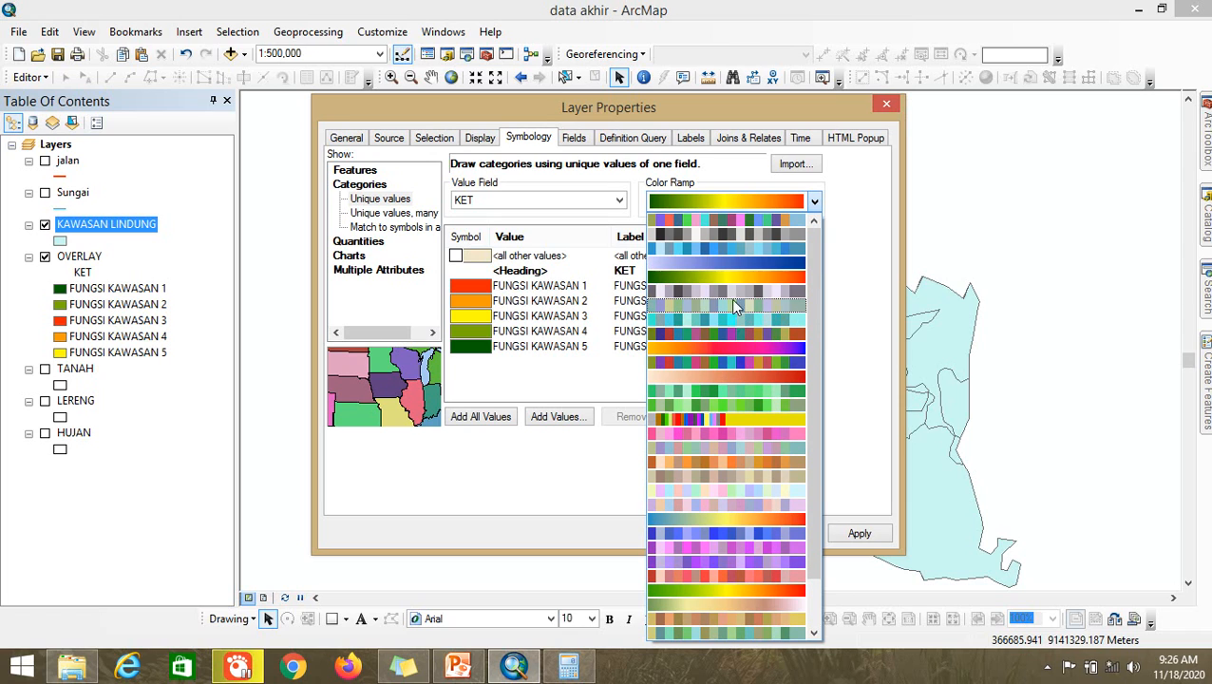
{"action": "left_click", "coordinate": [732, 278]}
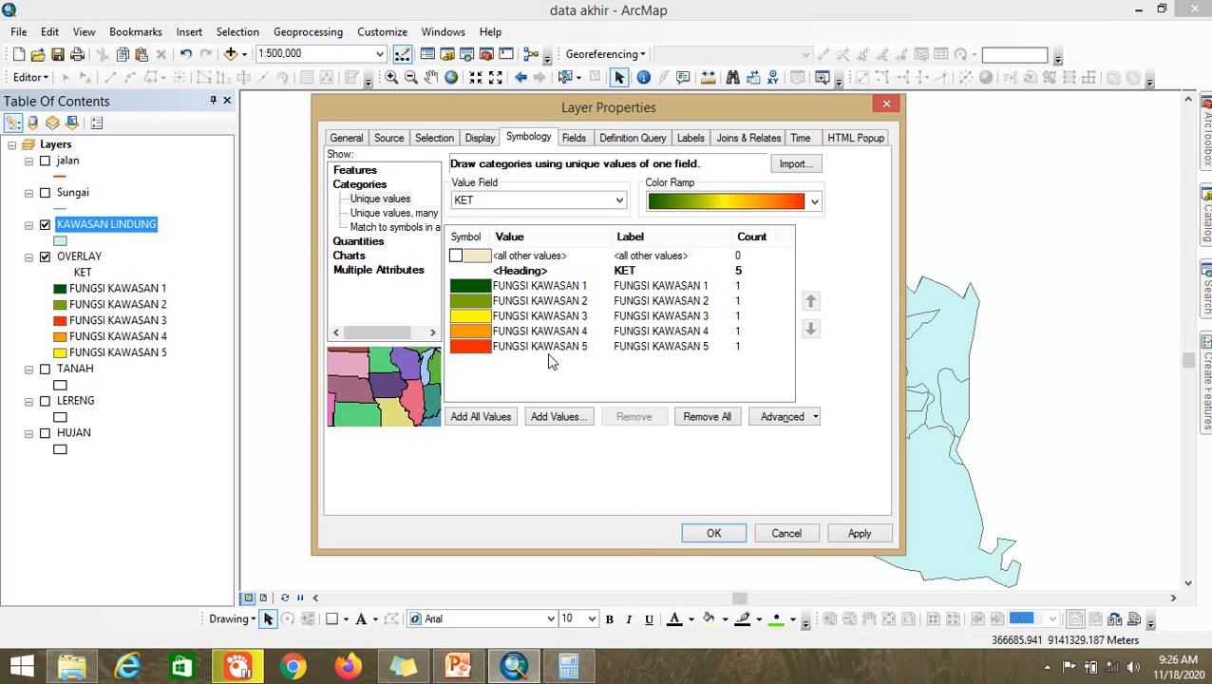
{"action": "left_click", "coordinate": [704, 536]}
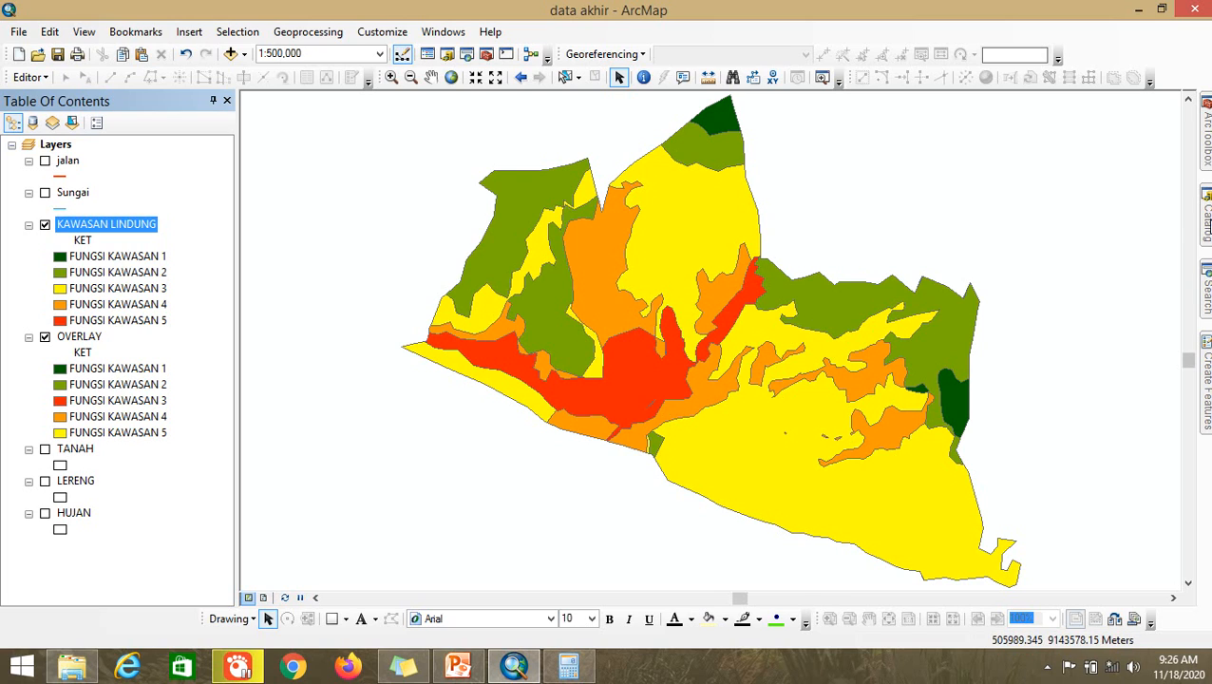
Step: Add the ADMIN layer from the DIGITASI FIX folder in PETA ORIGINAL to the map
{"action": "left_click", "coordinate": [1206, 213]}
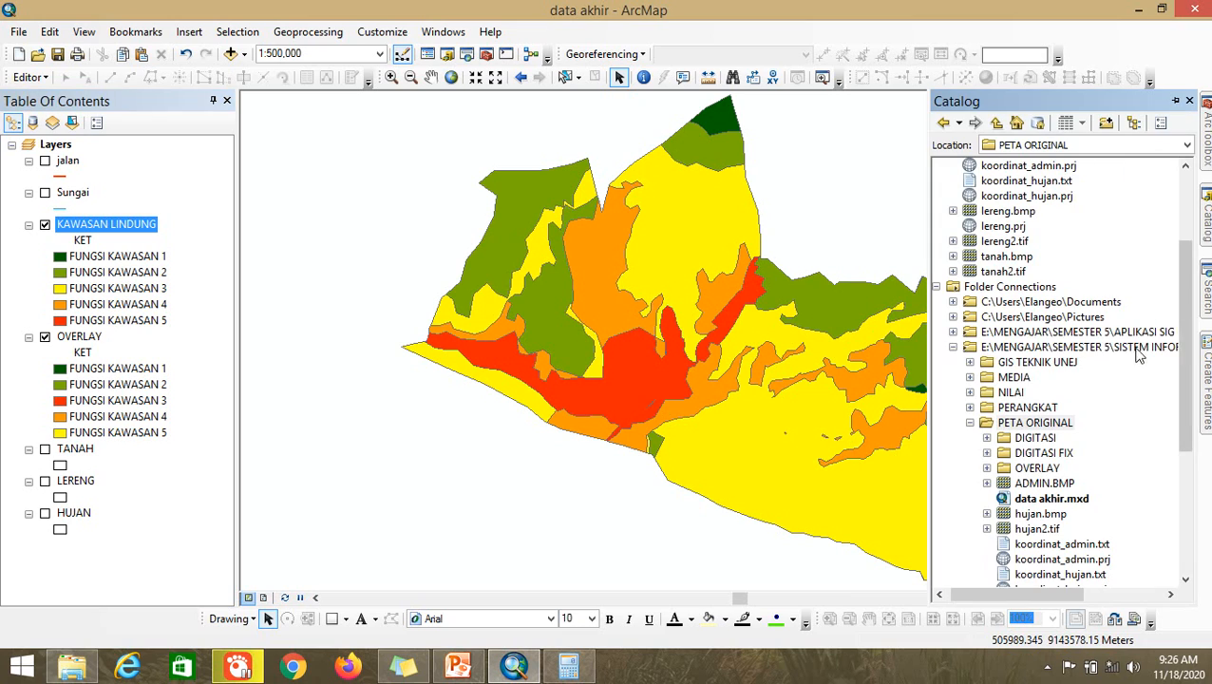
{"action": "double_click", "coordinate": [1025, 454]}
{"action": "scroll", "coordinate": [1024, 458], "scroll_direction": "down", "scroll_amount": 2}
{"action": "left_click_drag", "start_coordinate": [1054, 377], "coordinate": [785, 401]}
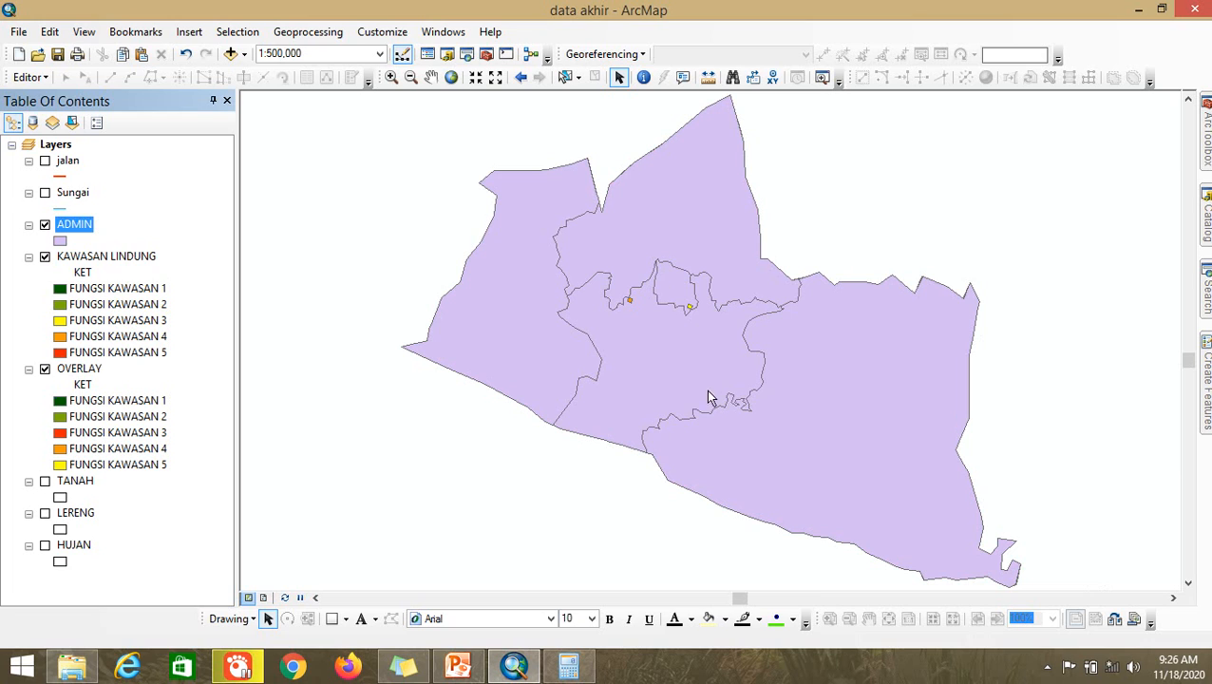
Step: Change the ADMIN layer's symbol to Hollow so only the administrative boundaries are drawn over the classes
{"action": "left_click", "coordinate": [59, 241]}
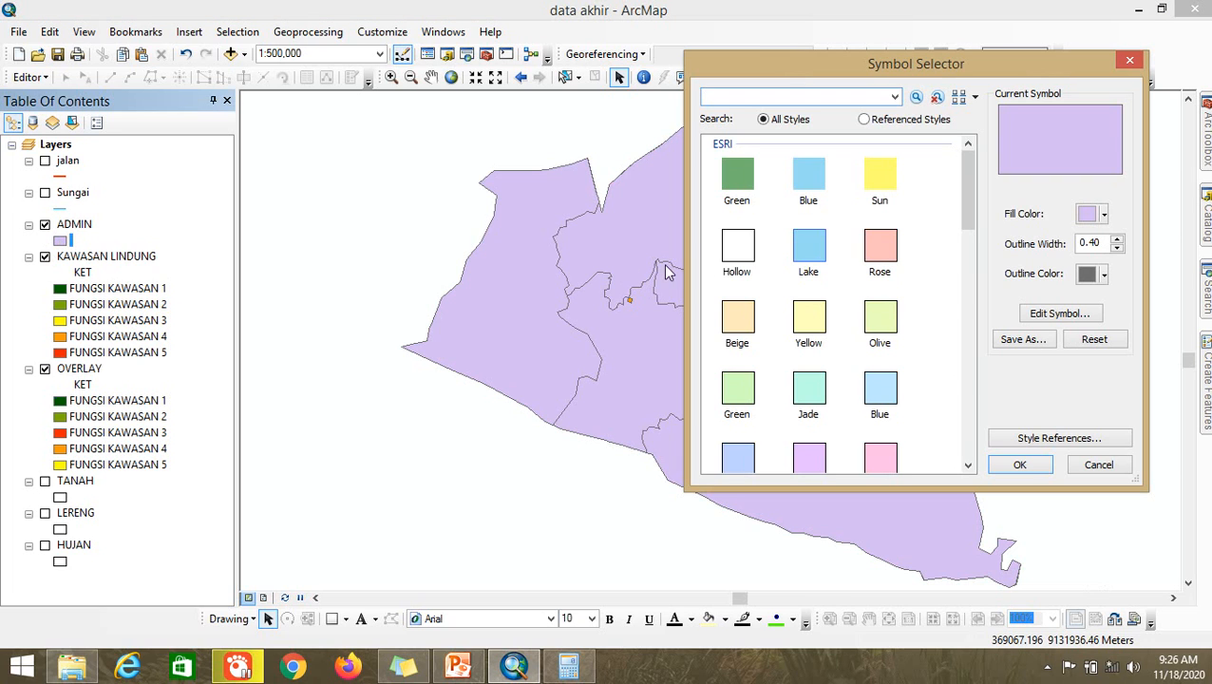
{"action": "left_click", "coordinate": [738, 249]}
{"action": "left_click", "coordinate": [1017, 465]}
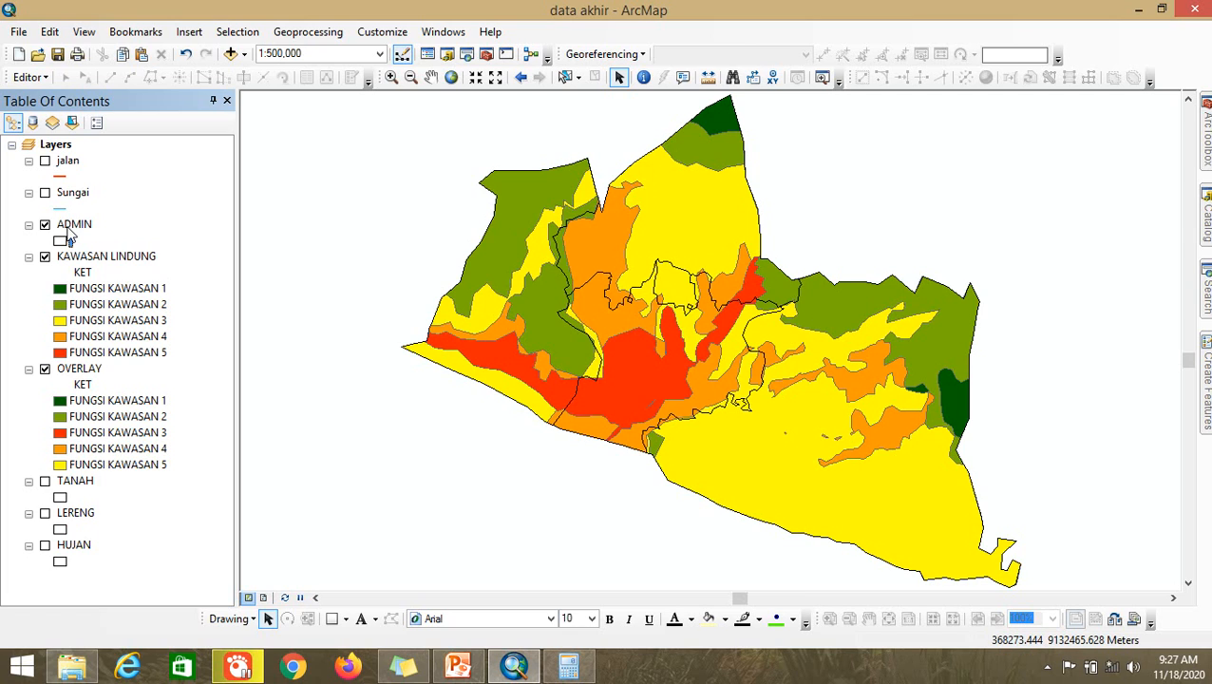
Step: Label the features of the ADMIN layer with their district names
{"action": "left_click", "coordinate": [69, 226]}
{"action": "right_click", "coordinate": [70, 233]}
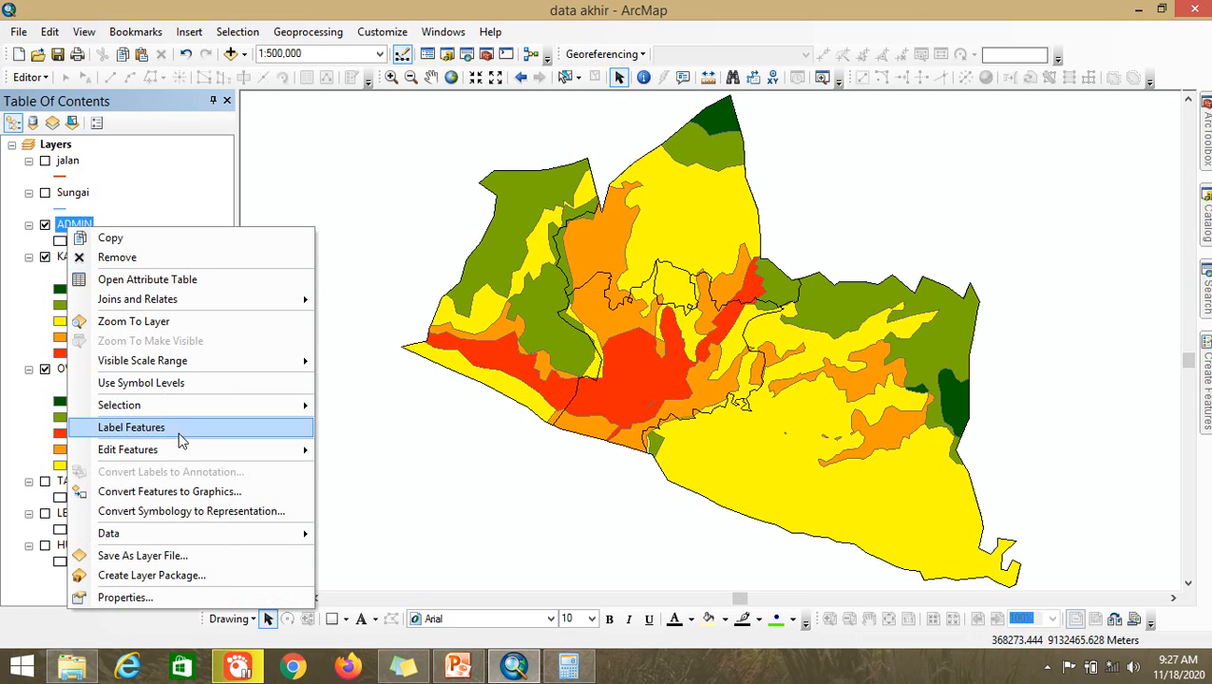
{"action": "left_click", "coordinate": [131, 427]}
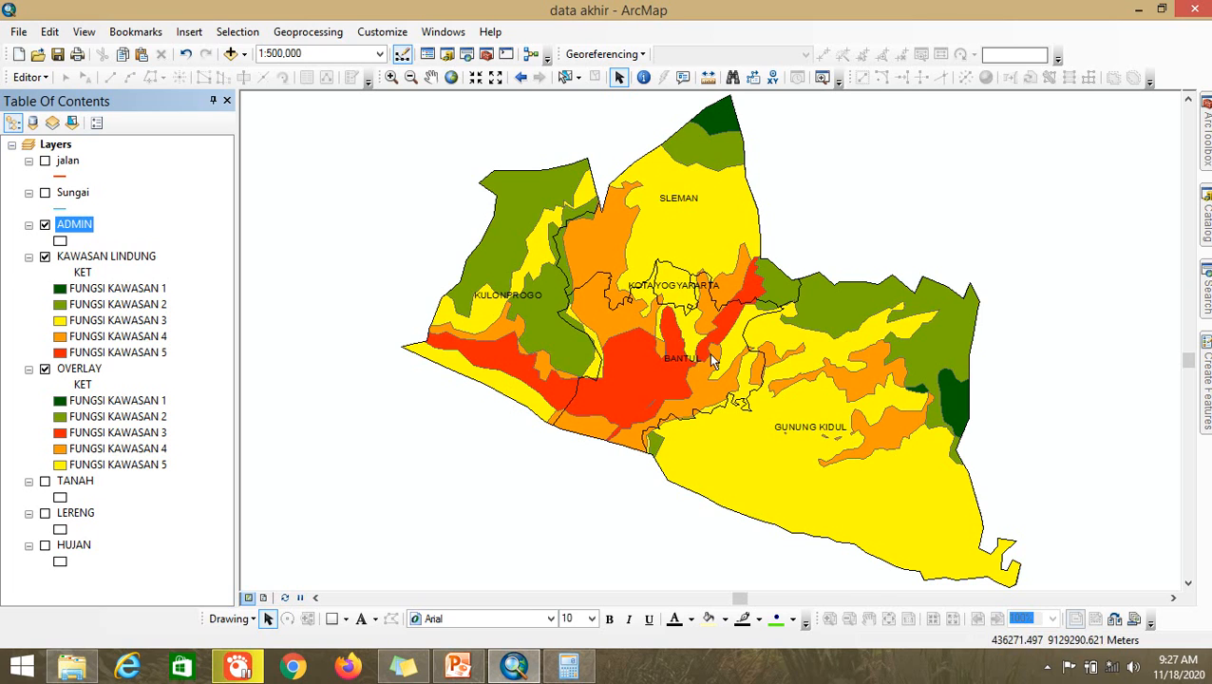
Step: Examine how the area-function classes are distributed across the labelled districts, ending at the full extent of KAWASAN LINDUNG
{"action": "scroll", "coordinate": [717, 235], "scroll_direction": "down", "scroll_amount": 1}
{"action": "scroll", "coordinate": [715, 238], "scroll_direction": "up", "scroll_amount": 1}
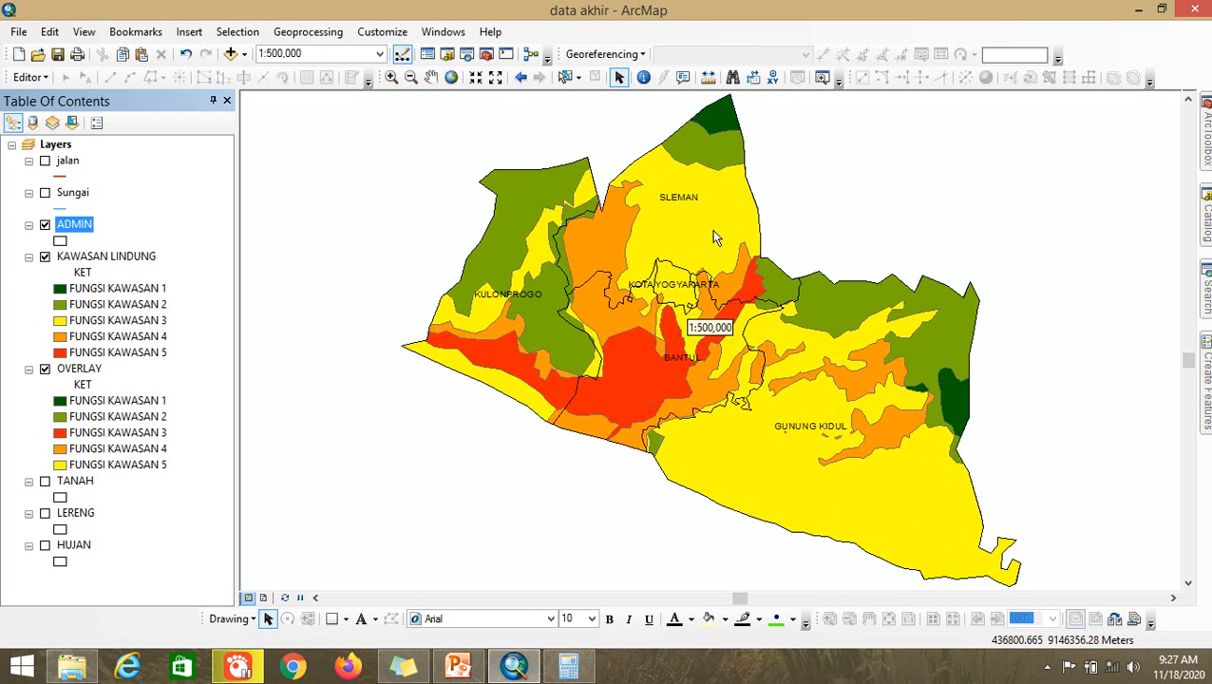
{"action": "scroll", "coordinate": [715, 236], "scroll_direction": "up", "scroll_amount": 1}
{"action": "left_click", "coordinate": [431, 77]}
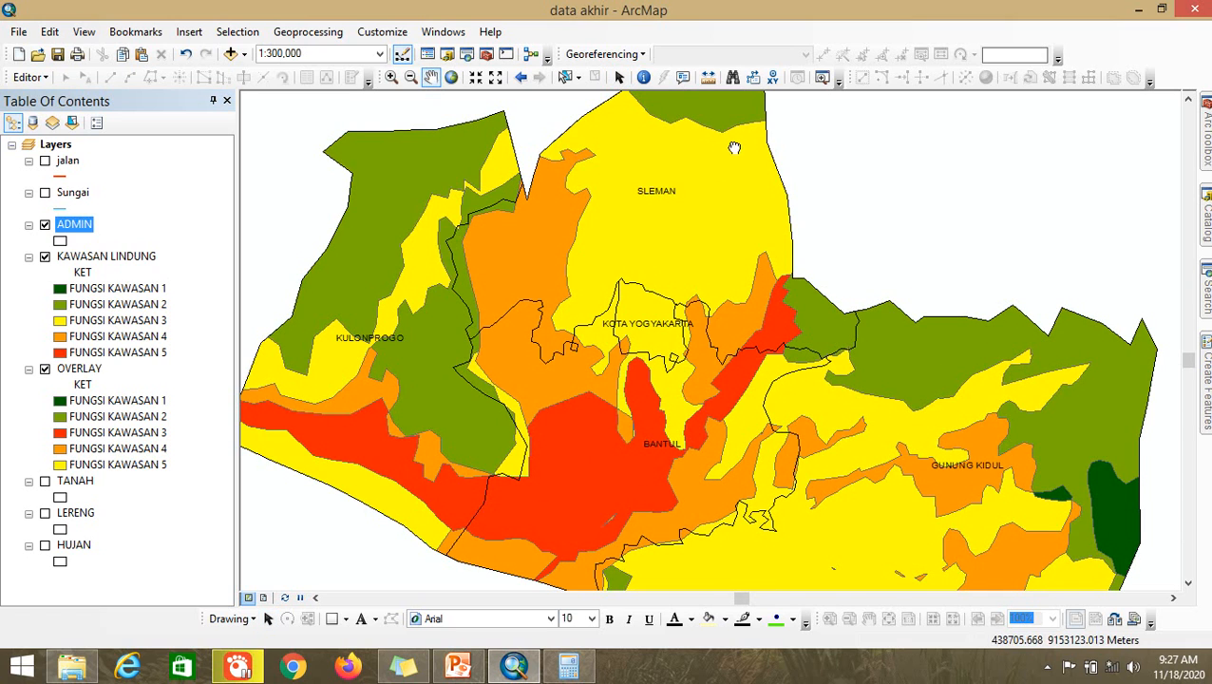
{"action": "left_click_drag", "start_coordinate": [734, 147], "coordinate": [717, 213]}
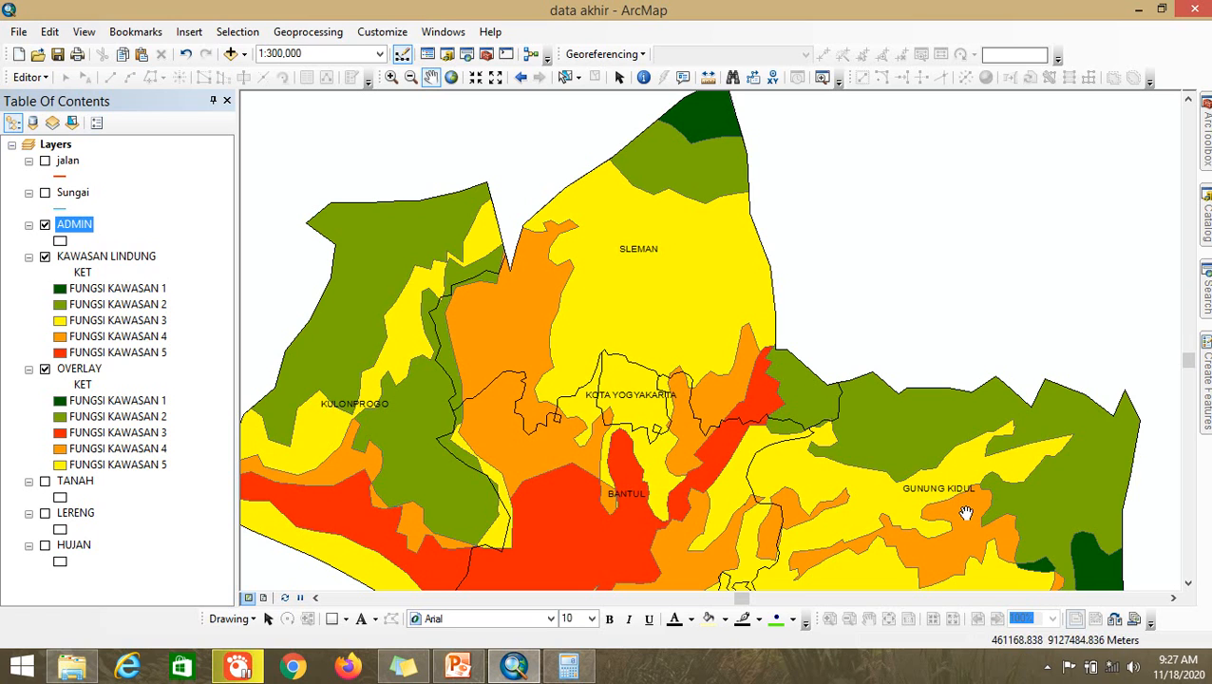
{"action": "left_click_drag", "start_coordinate": [938, 528], "coordinate": [941, 372]}
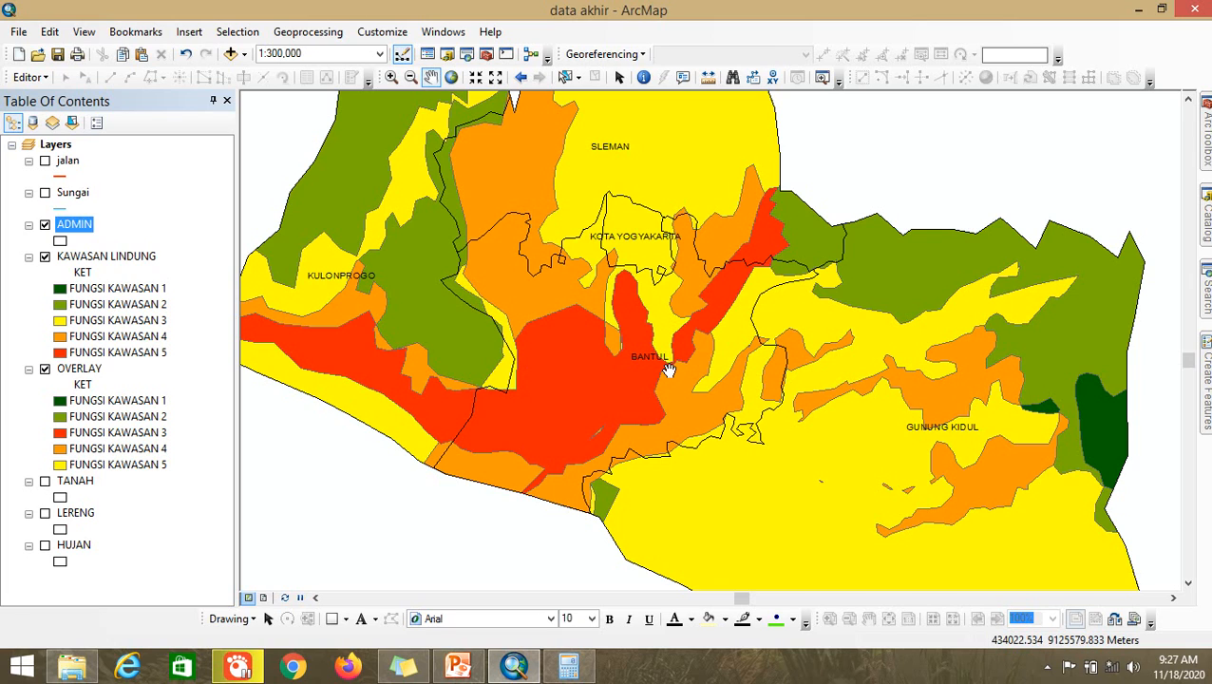
{"action": "left_click_drag", "start_coordinate": [670, 352], "coordinate": [665, 425]}
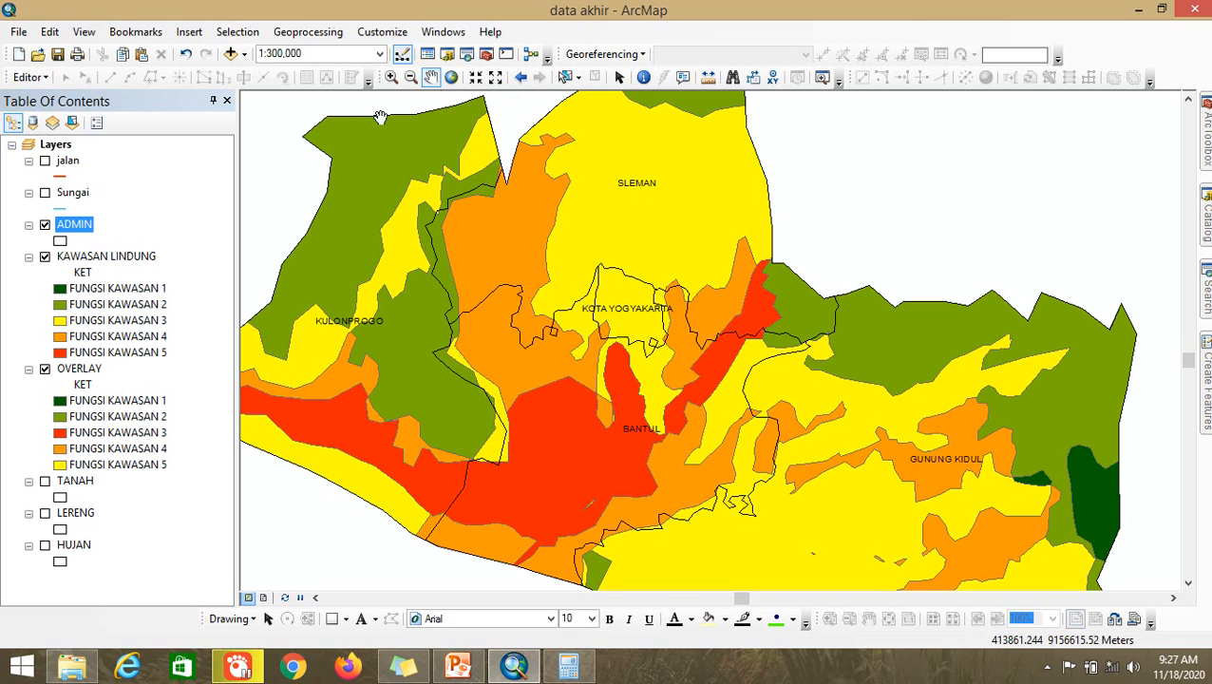
{"action": "right_click", "coordinate": [71, 258]}
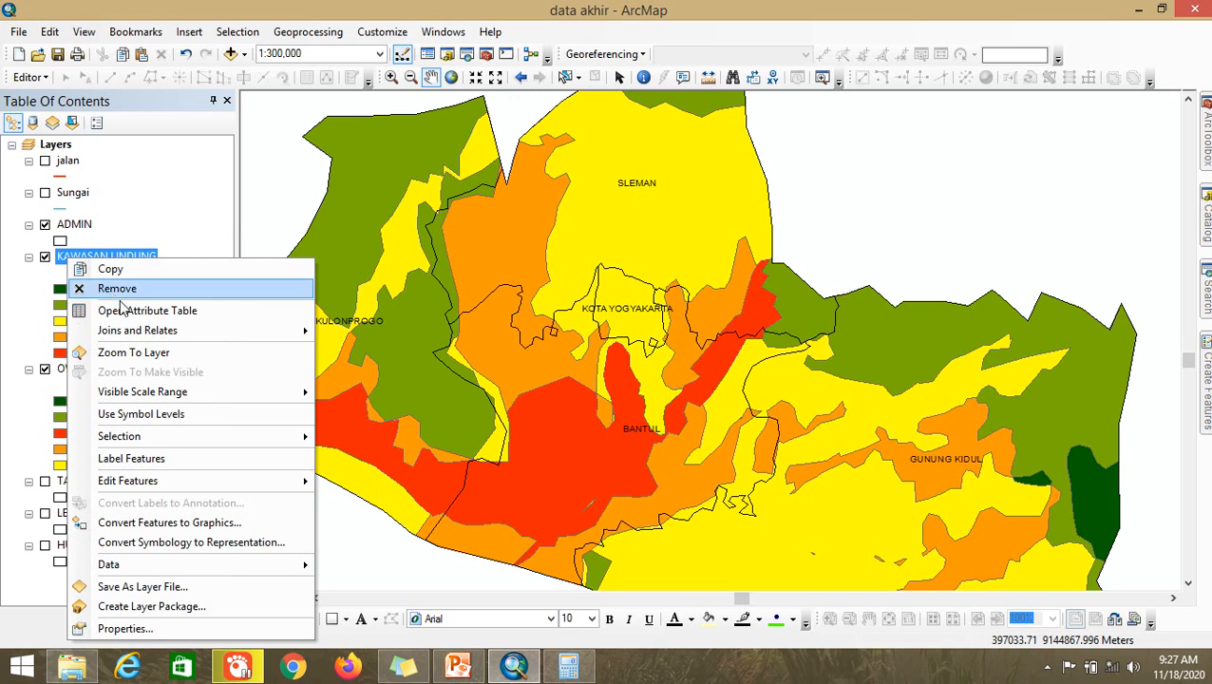
{"action": "left_click", "coordinate": [133, 352]}
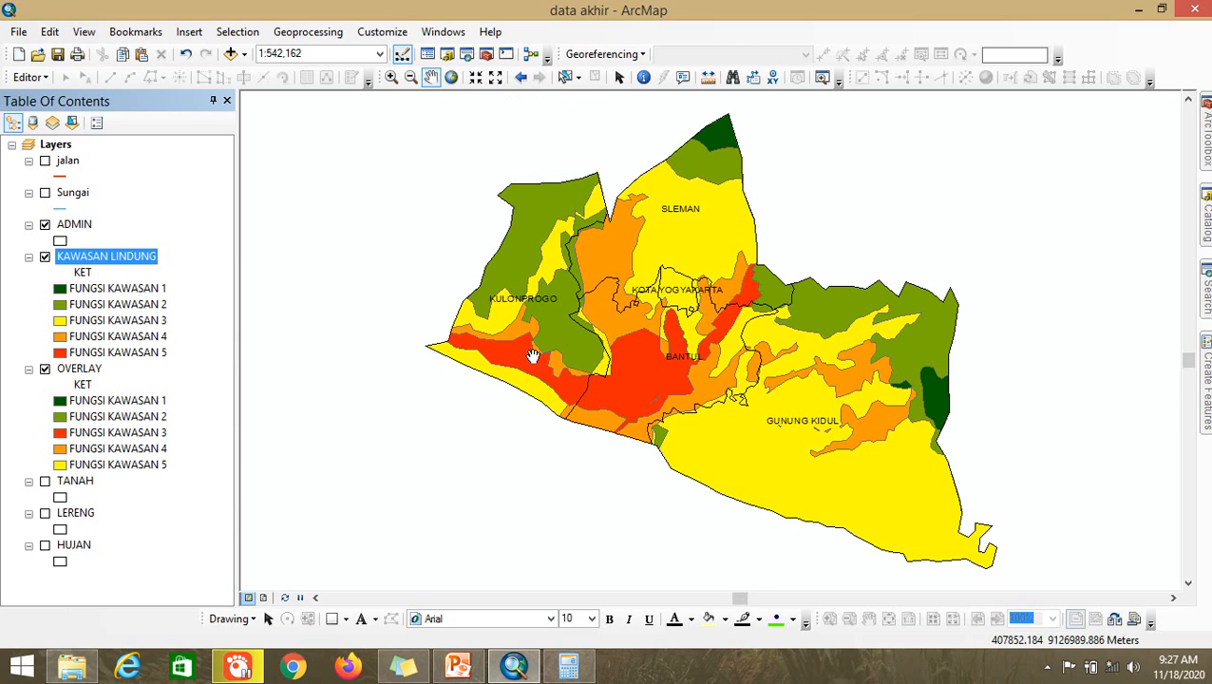